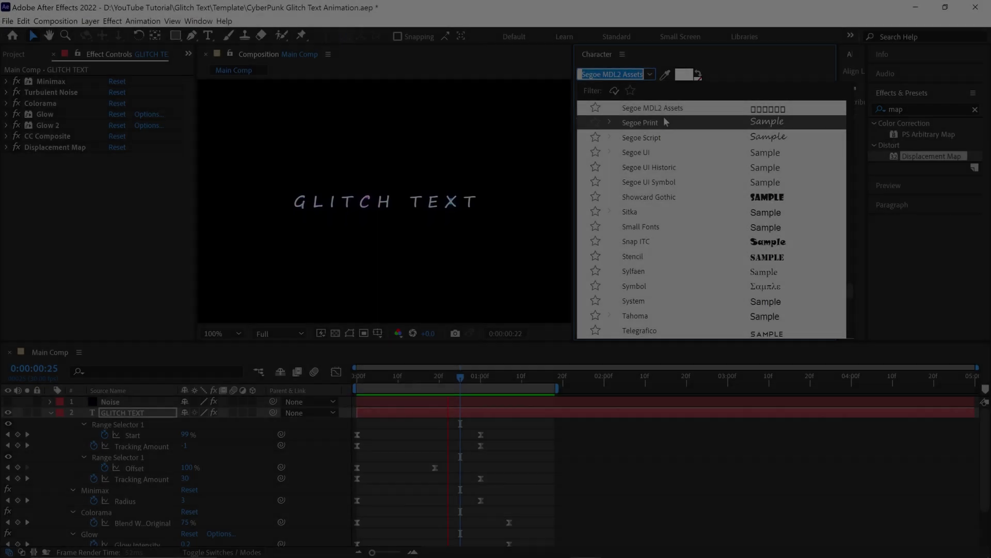
Preview the GLITCH TEXT title in successive fonts, moving down the font list from Segoe Print past Small Fonts
{"action": "key", "text": "Down"}
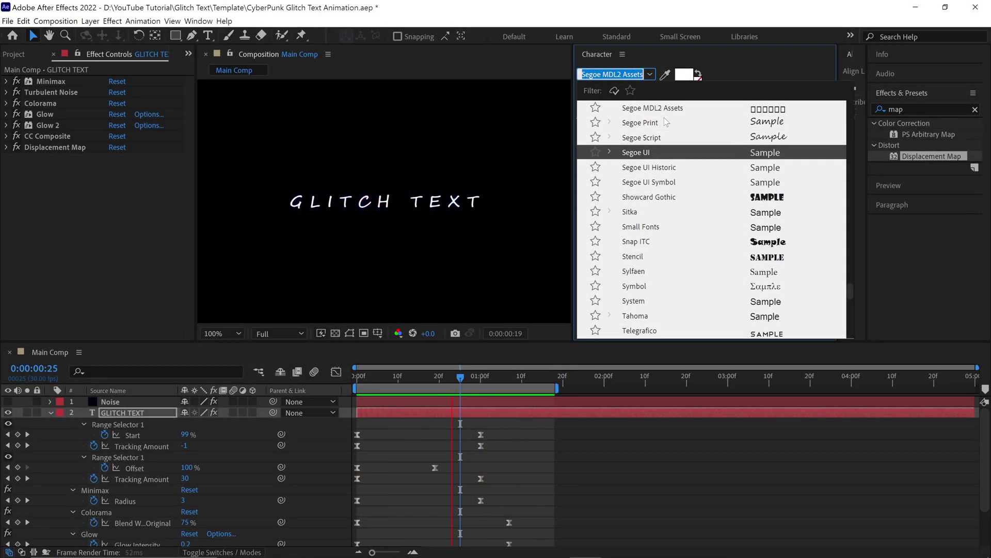
{"action": "key", "text": "Down"}
{"action": "key", "text": "Down"}
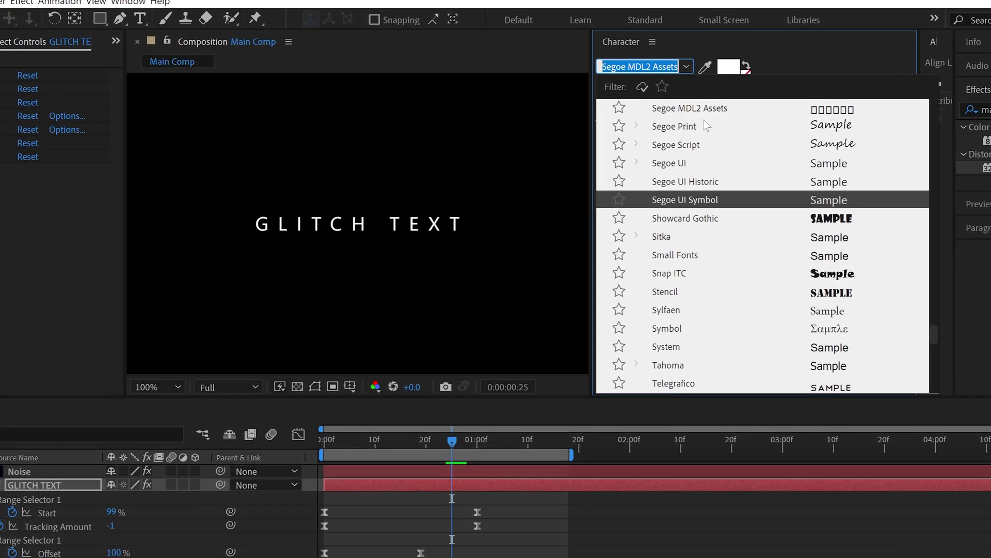
{"action": "key", "text": "Down"}
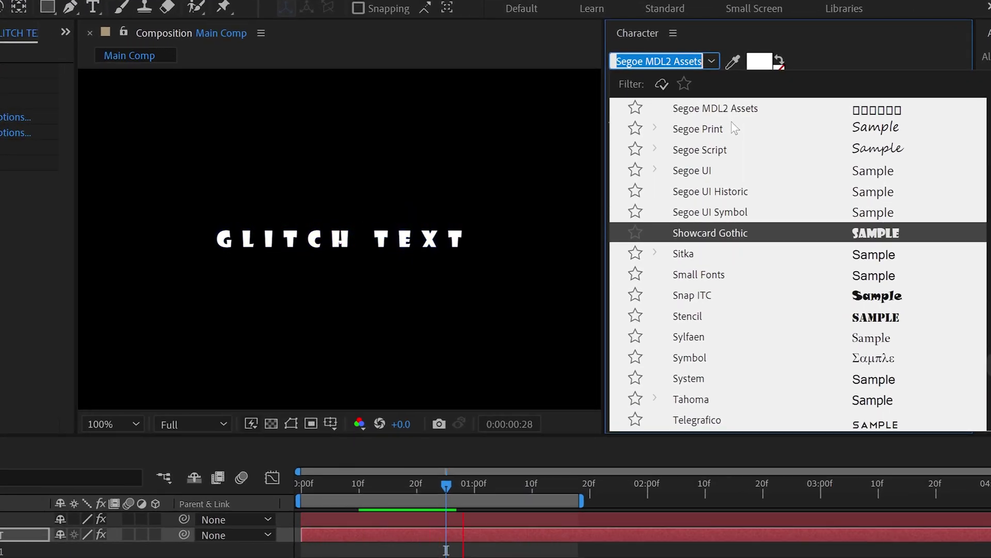
{"action": "key", "text": "Down"}
{"action": "key", "text": "Down"}
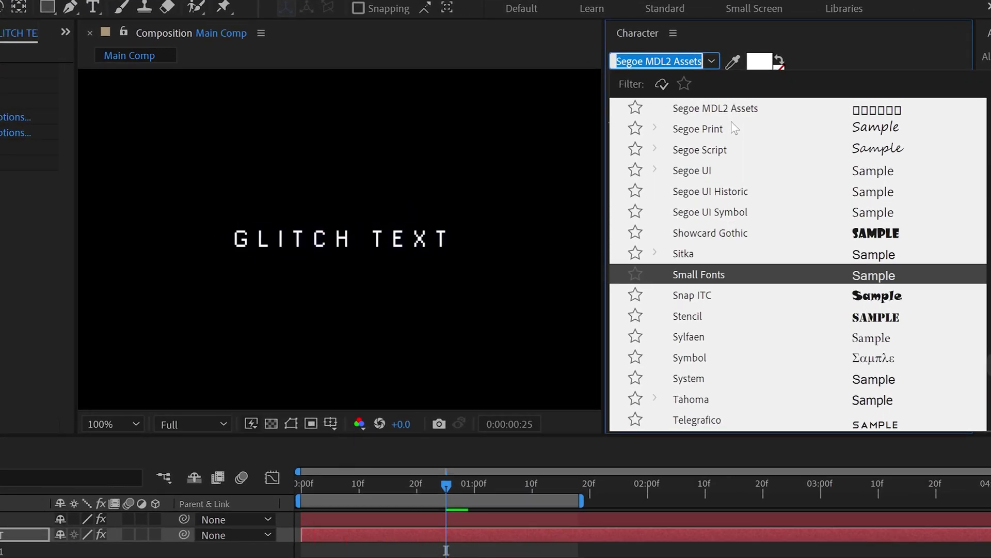
{"action": "key", "text": "Down"}
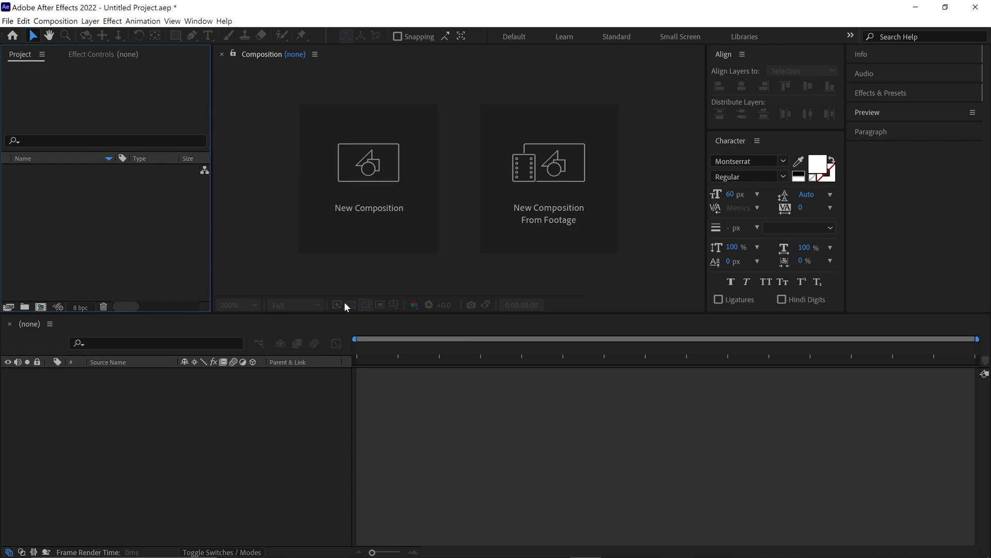
Create a new composition named Main Comp at 1920 × 1080 px, 30 fps and 5 seconds long
{"action": "left_click", "coordinate": [387, 281]}
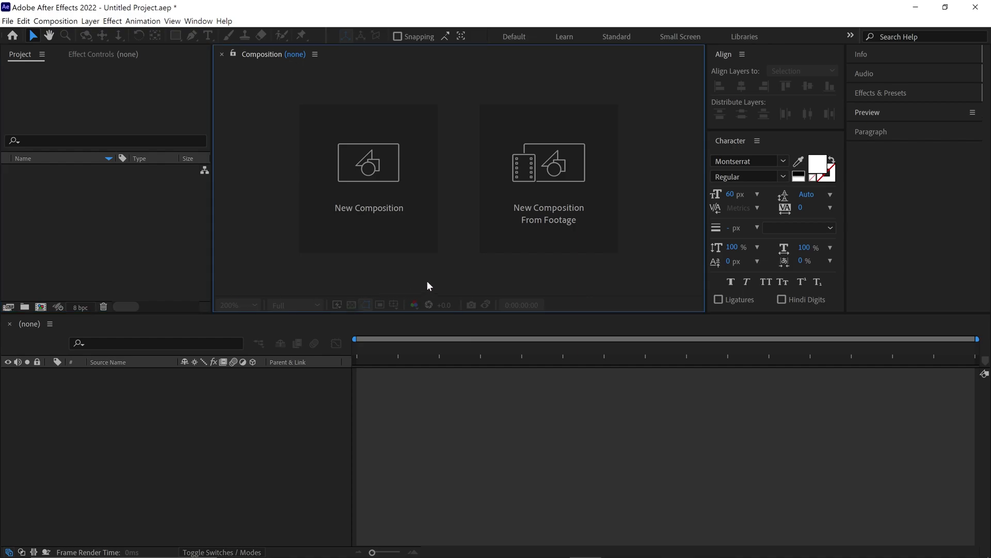
{"action": "left_click", "coordinate": [389, 234]}
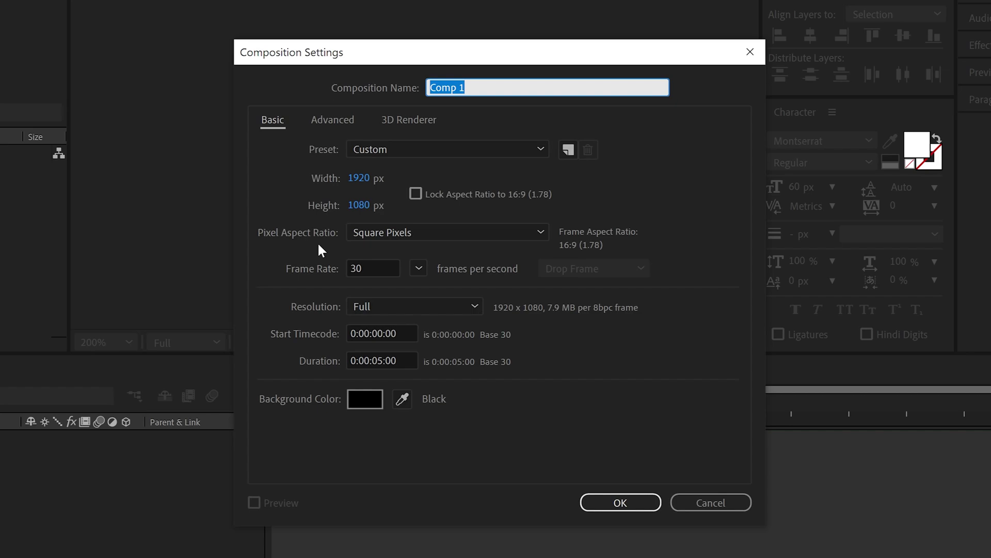
{"action": "type", "text": "Main Comp"}
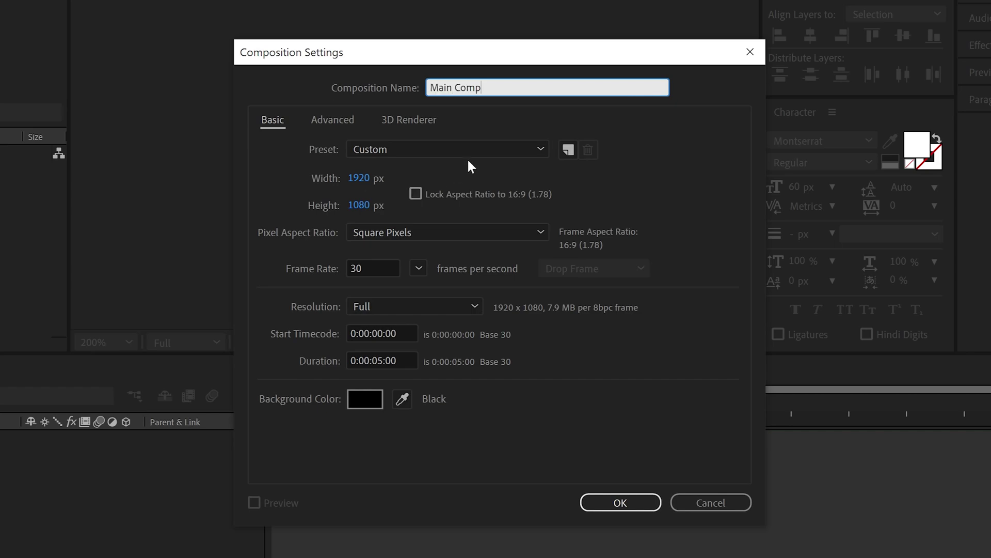
{"action": "left_click", "coordinate": [479, 130]}
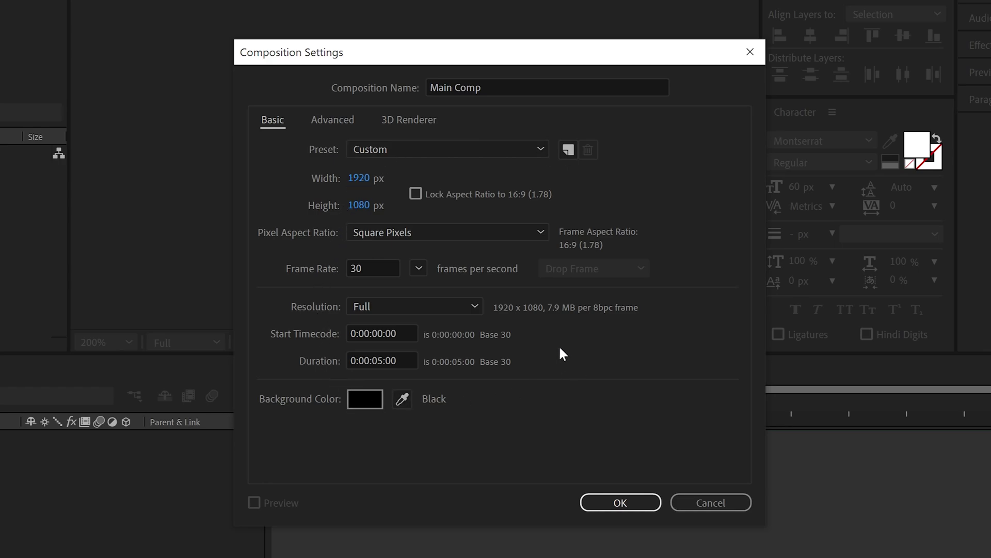
{"action": "left_click", "coordinate": [617, 502]}
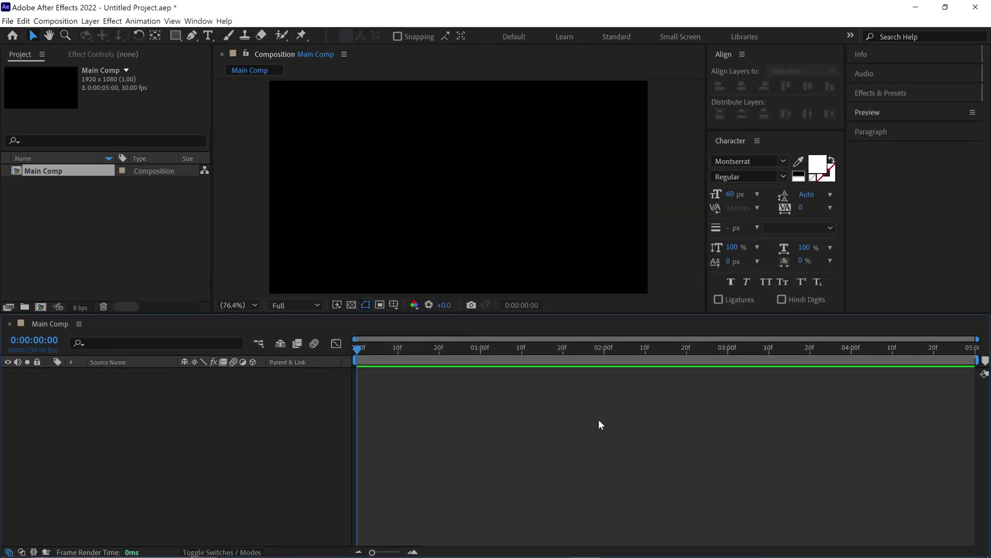
Add a text layer reading CYBERPUNK and center it horizontally and vertically in the composition
{"action": "left_click", "coordinate": [208, 36]}
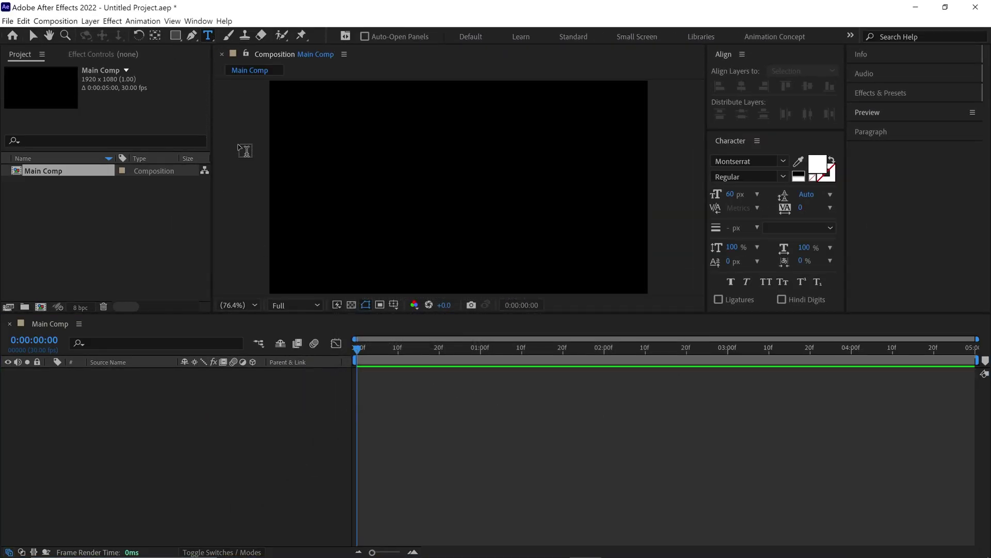
{"action": "left_click", "coordinate": [415, 185]}
{"action": "type", "text": "CYBERPUNK"}
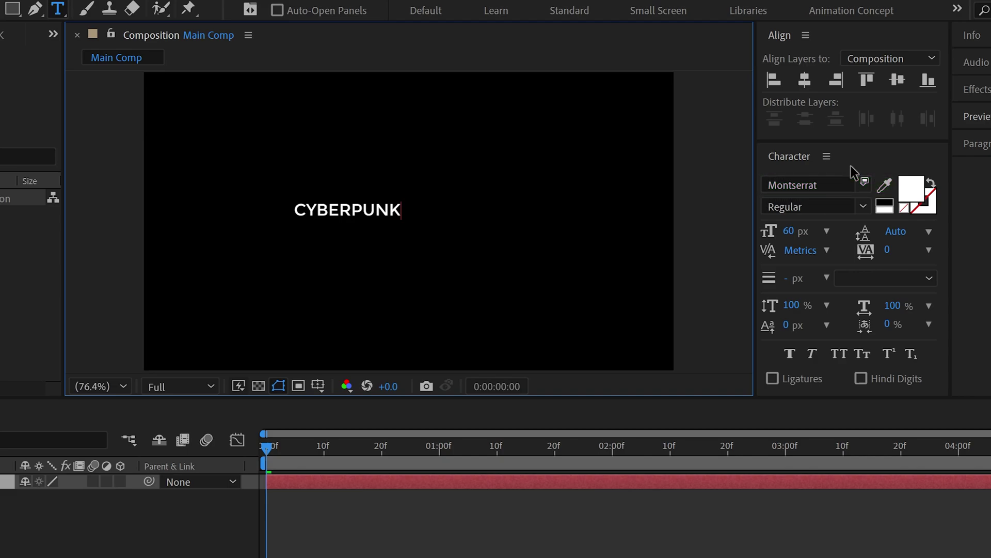
{"action": "left_click", "coordinate": [804, 81]}
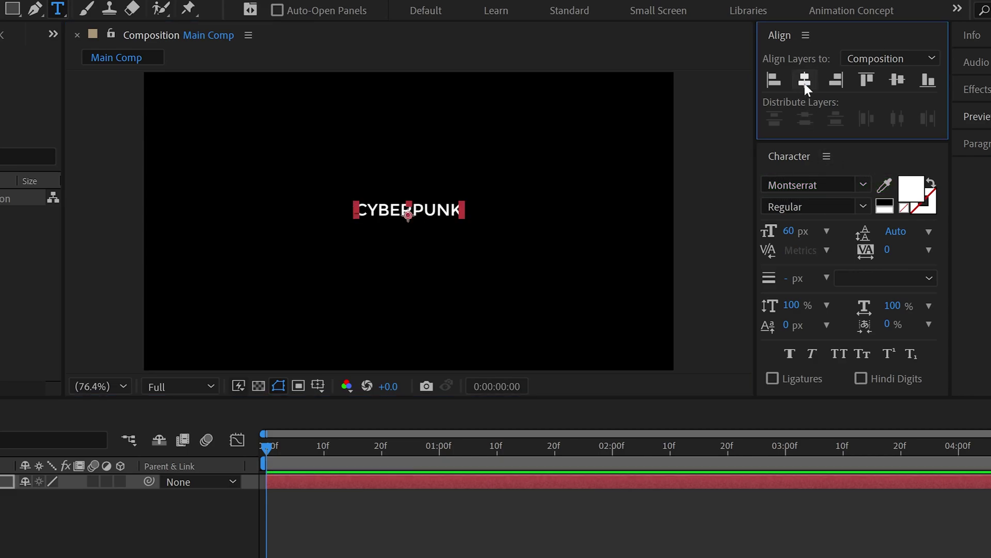
{"action": "left_click", "coordinate": [897, 80]}
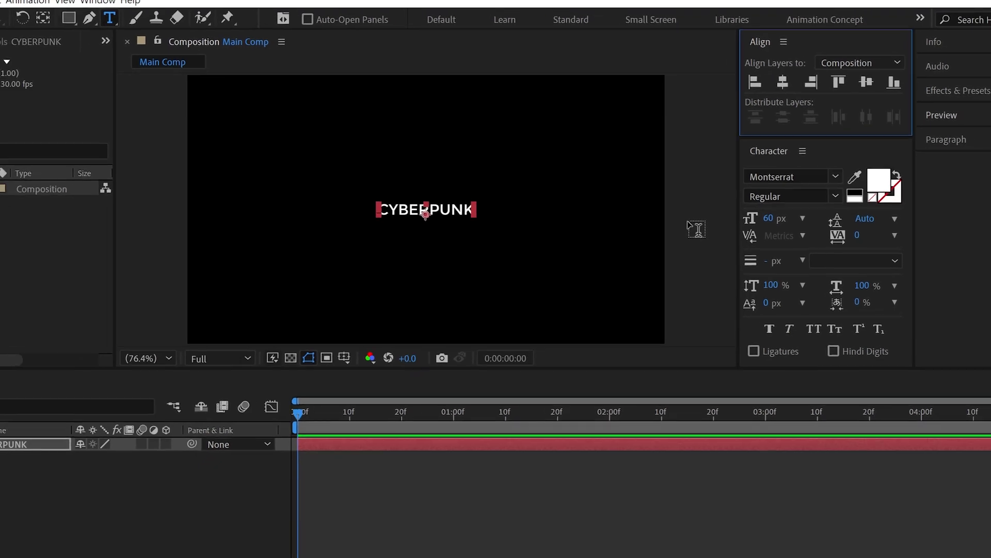
{"action": "key", "text": "v"}
{"action": "scroll", "coordinate": [502, 195], "scroll_direction": "up", "scroll_amount": 2}
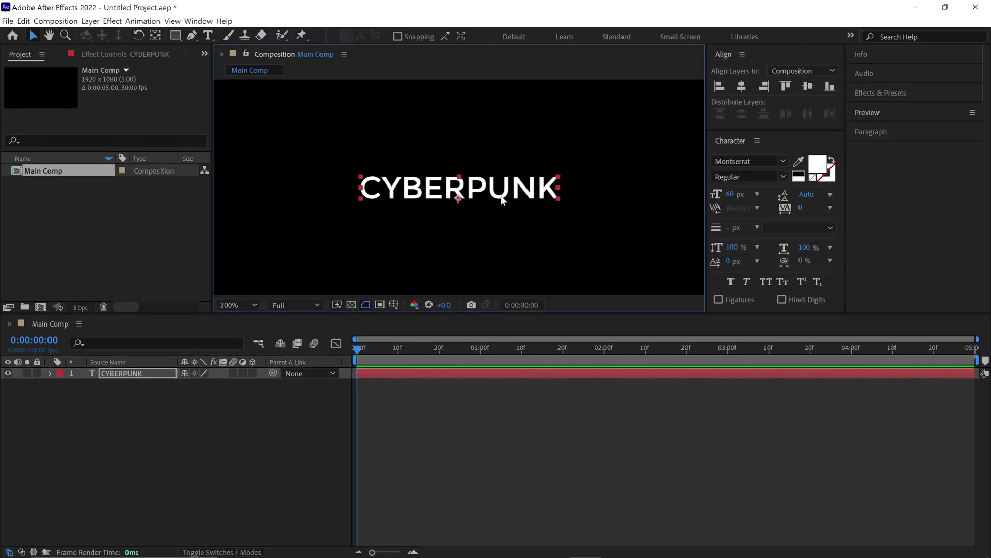
Add an Opacity text animator to the CYBERPUNK layer
{"action": "left_click", "coordinate": [152, 373]}
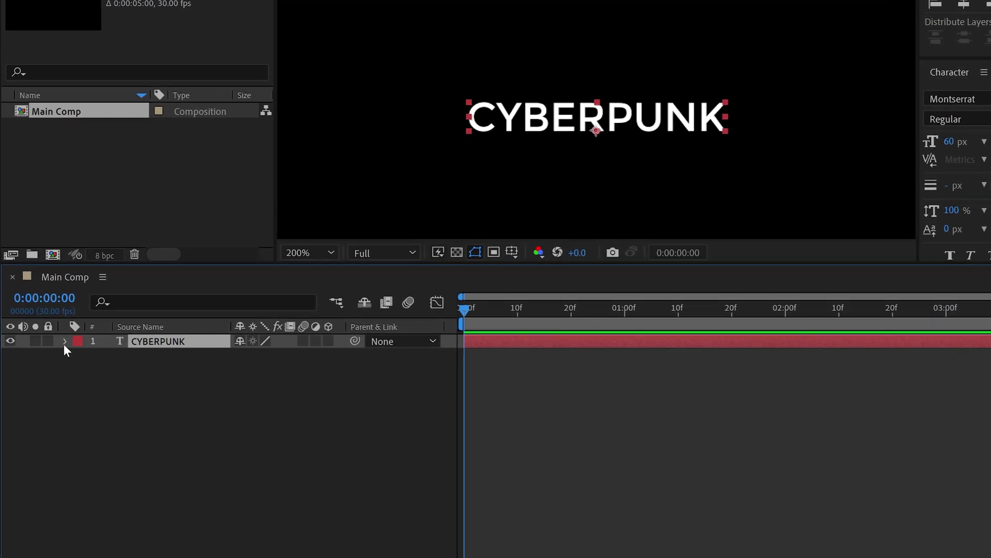
{"action": "left_click", "coordinate": [64, 342]}
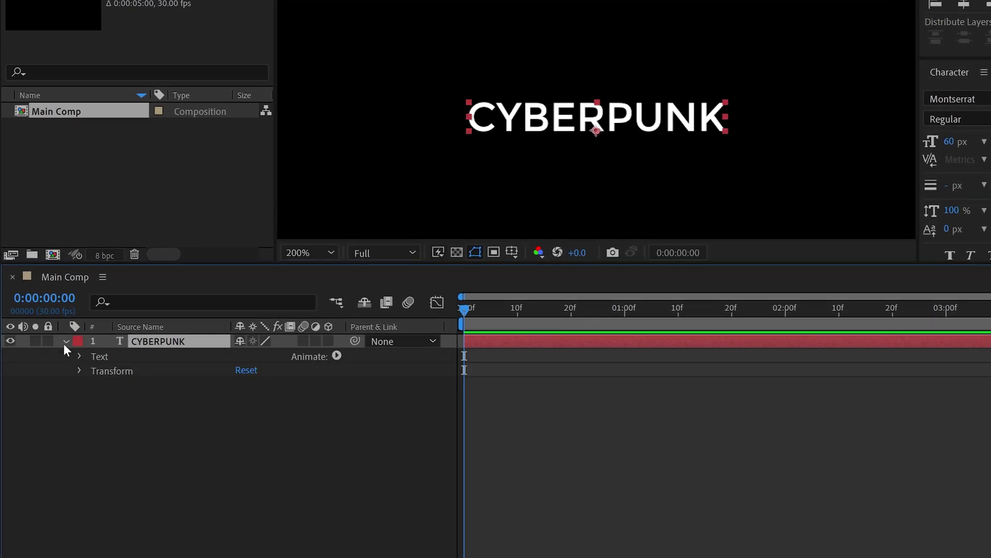
{"action": "left_click", "coordinate": [336, 355]}
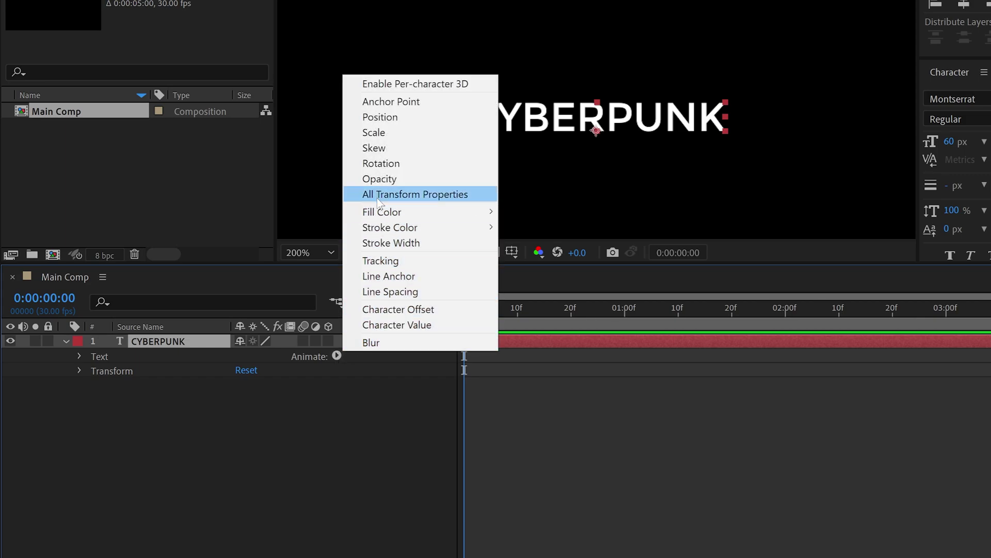
{"action": "left_click", "coordinate": [381, 180]}
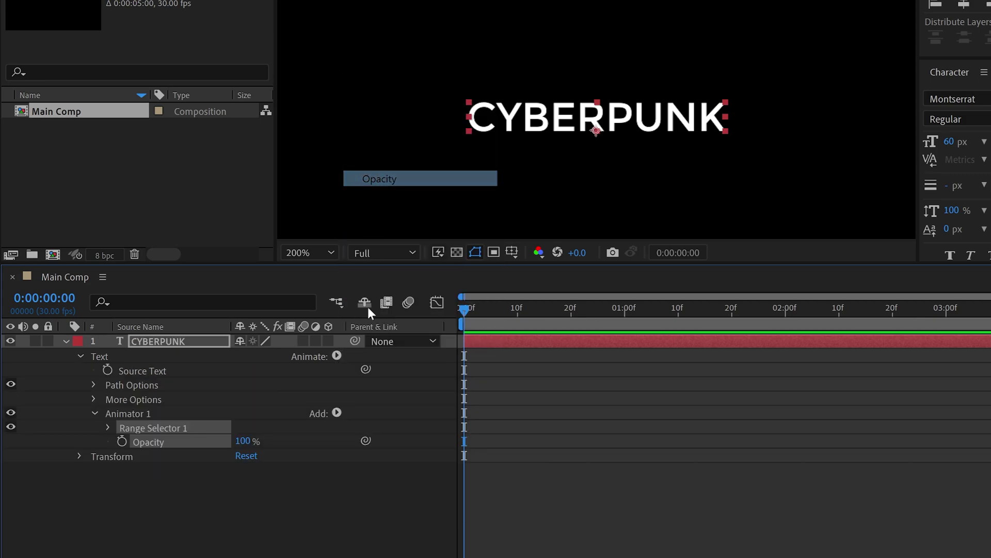
Keyframe Range Selector 1's Start from 0% at the beginning of the timeline to 100% at 0:00:01:00
{"action": "left_click", "coordinate": [108, 428]}
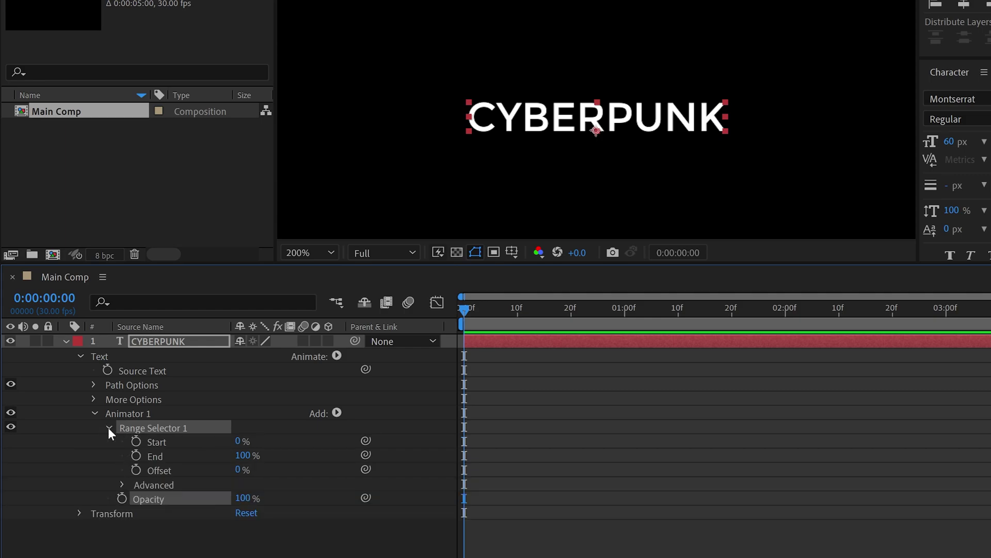
{"action": "left_click", "coordinate": [157, 442]}
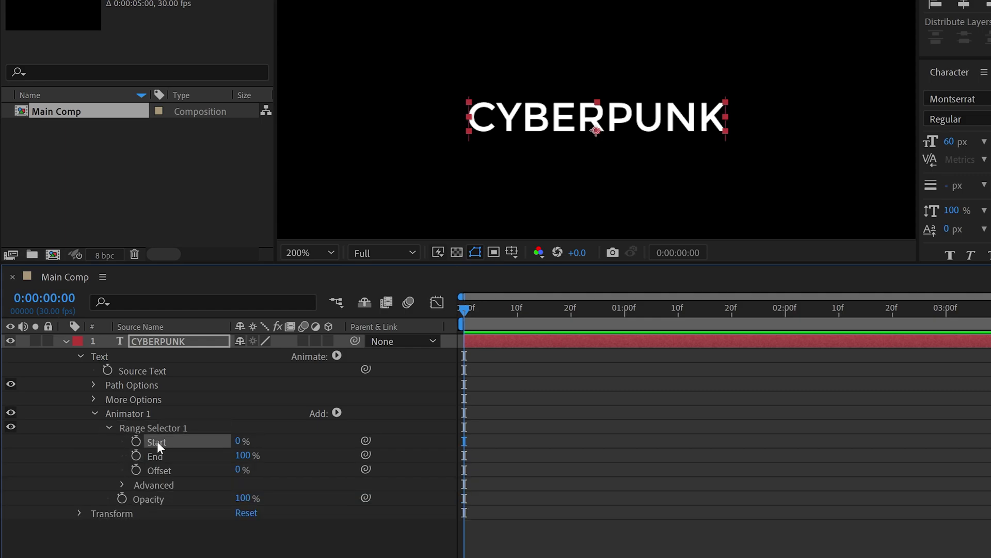
{"action": "left_click", "coordinate": [135, 441]}
{"action": "left_click_drag", "start_coordinate": [465, 308], "coordinate": [628, 321]}
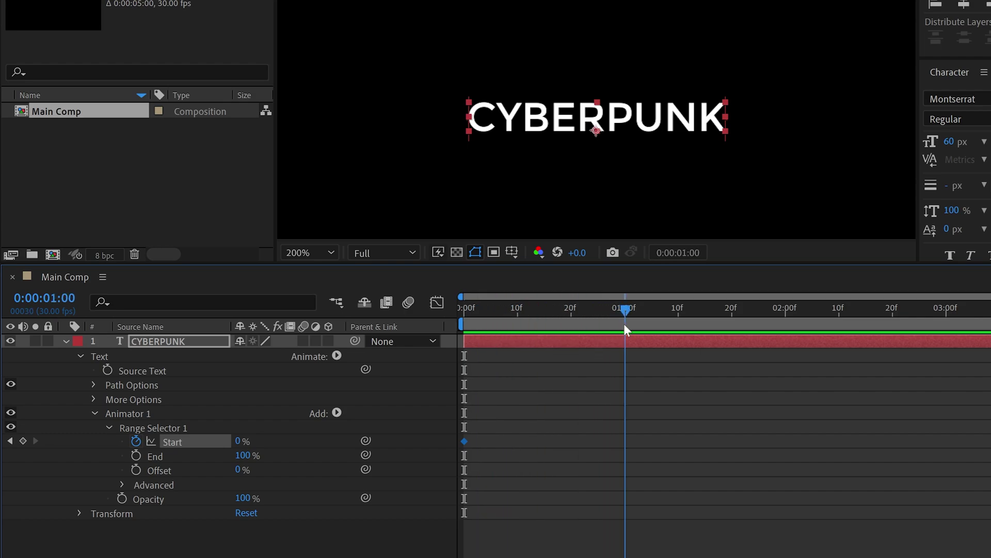
{"action": "left_click_drag", "start_coordinate": [238, 446], "coordinate": [448, 432]}
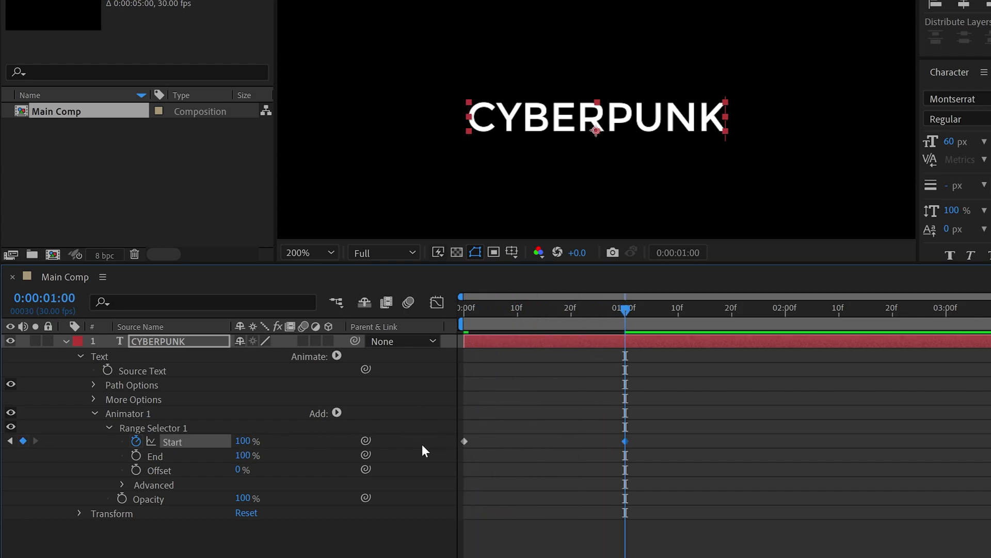
Set Animator 1's Opacity to 0% and turn on Randomize Order in its range selector's advanced options
{"action": "left_click_drag", "start_coordinate": [252, 501], "coordinate": [202, 500]}
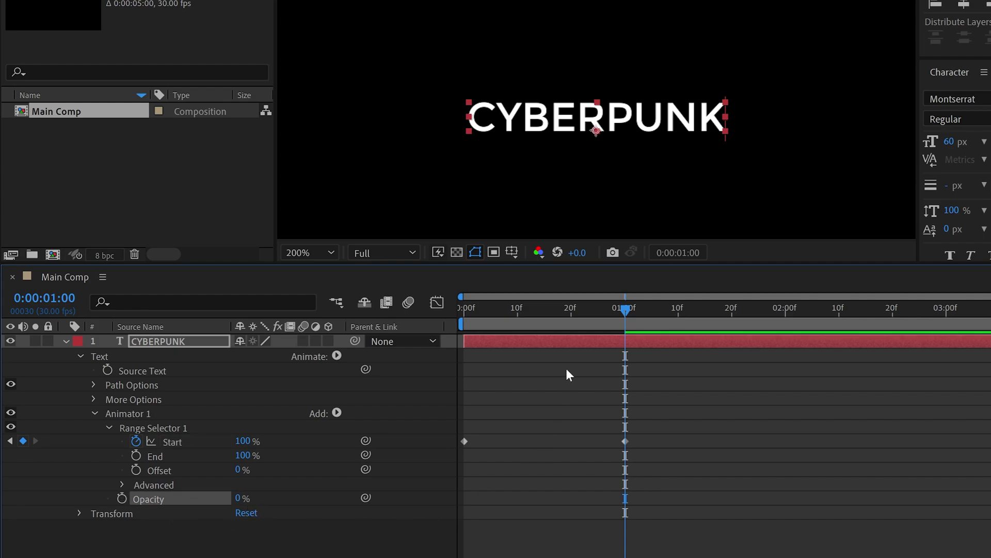
{"action": "left_click_drag", "start_coordinate": [620, 311], "coordinate": [625, 344]}
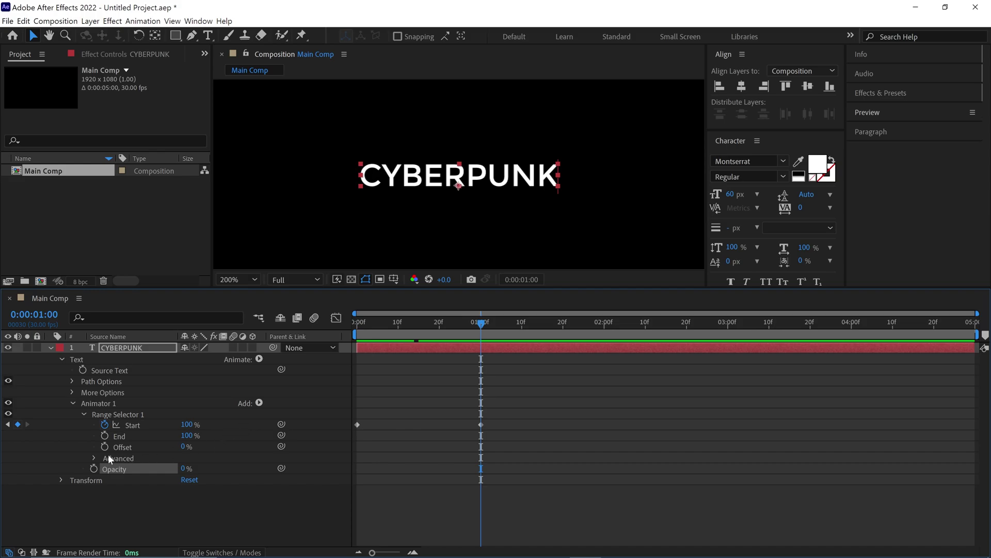
{"action": "left_click", "coordinate": [94, 458]}
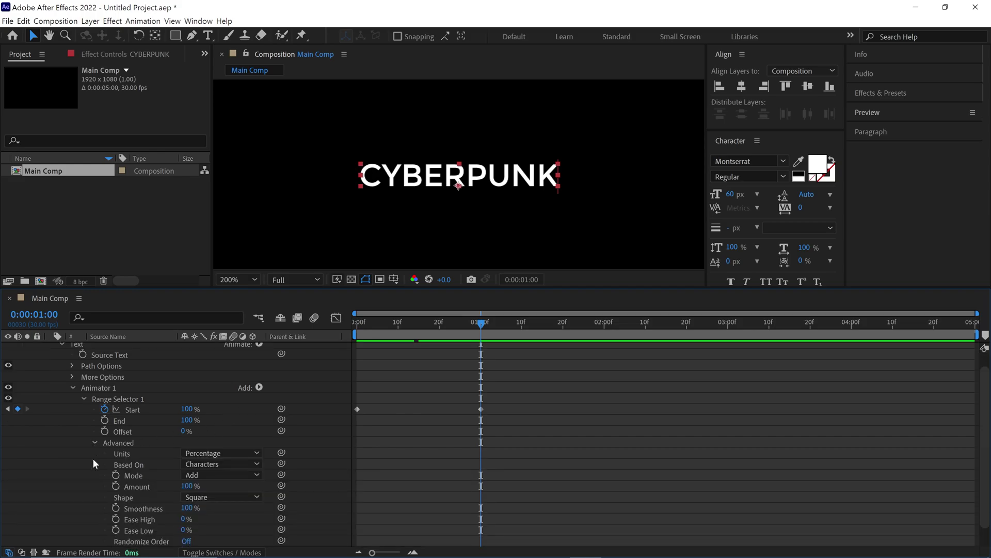
{"action": "scroll", "coordinate": [95, 457], "scroll_direction": "down", "scroll_amount": 2}
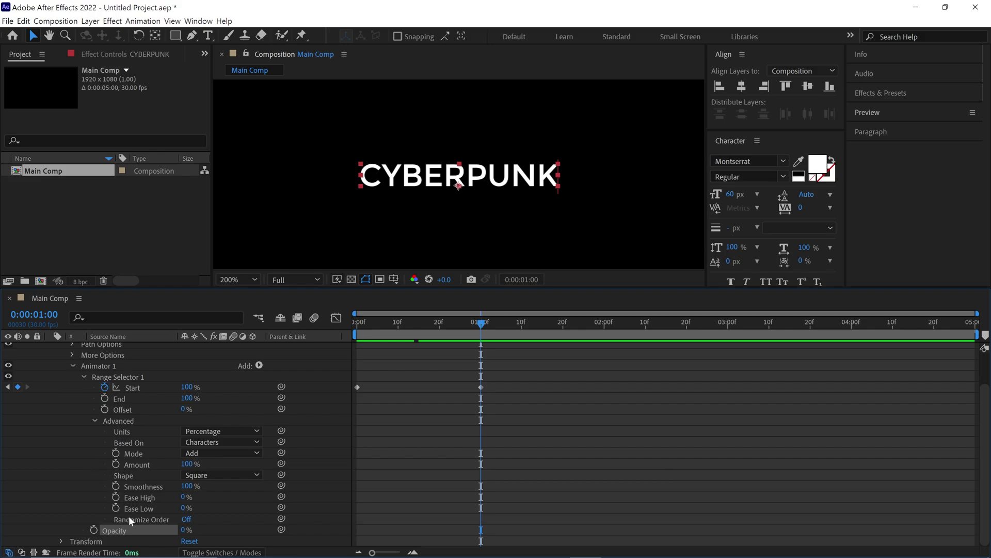
{"action": "left_click", "coordinate": [186, 520]}
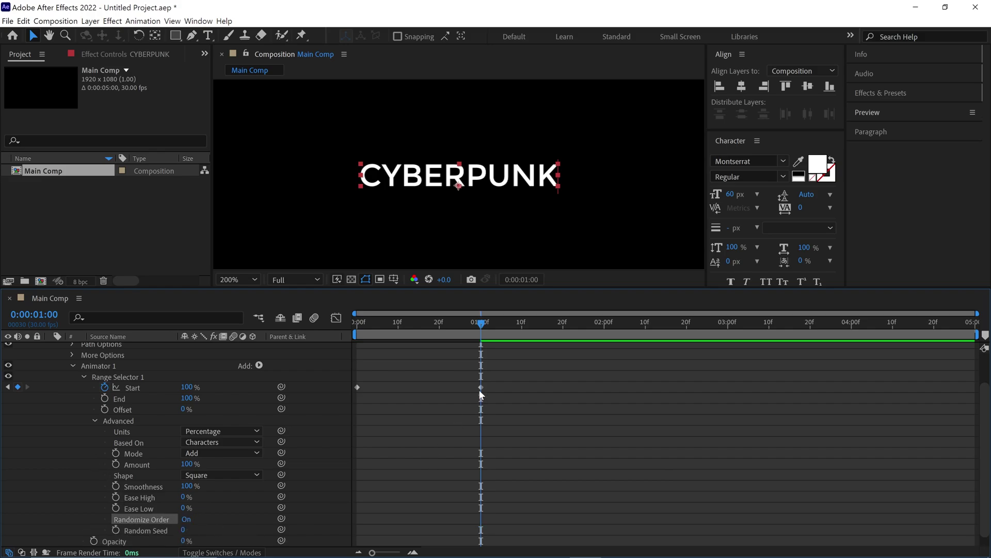
{"action": "mouse_move", "coordinate": [483, 323]}
{"action": "left_mouse_down"}
{"action": "mouse_move", "coordinate": [345, 336]}
{"action": "mouse_move", "coordinate": [481, 337]}
{"action": "left_mouse_up"}
{"action": "left_click", "coordinate": [83, 378]}
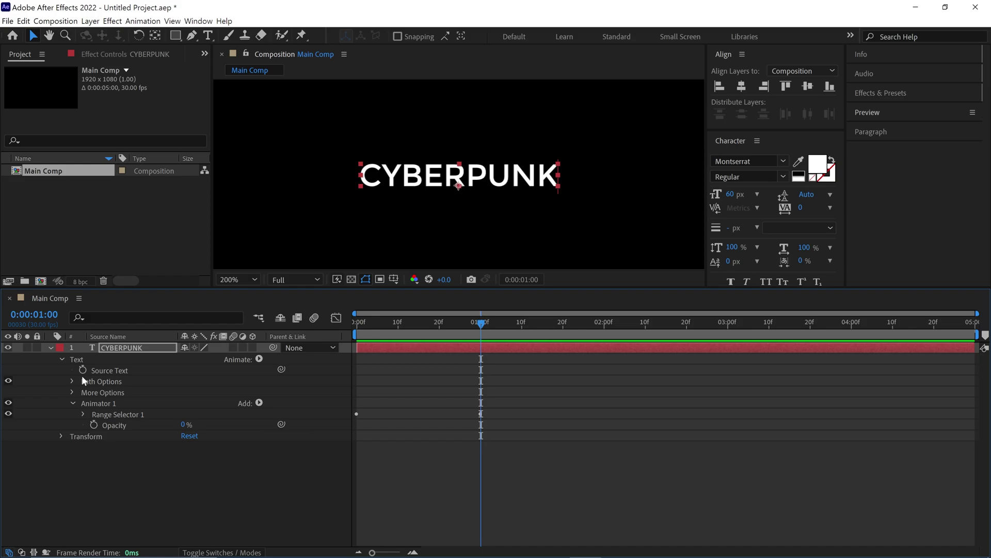
{"action": "left_click", "coordinate": [72, 403]}
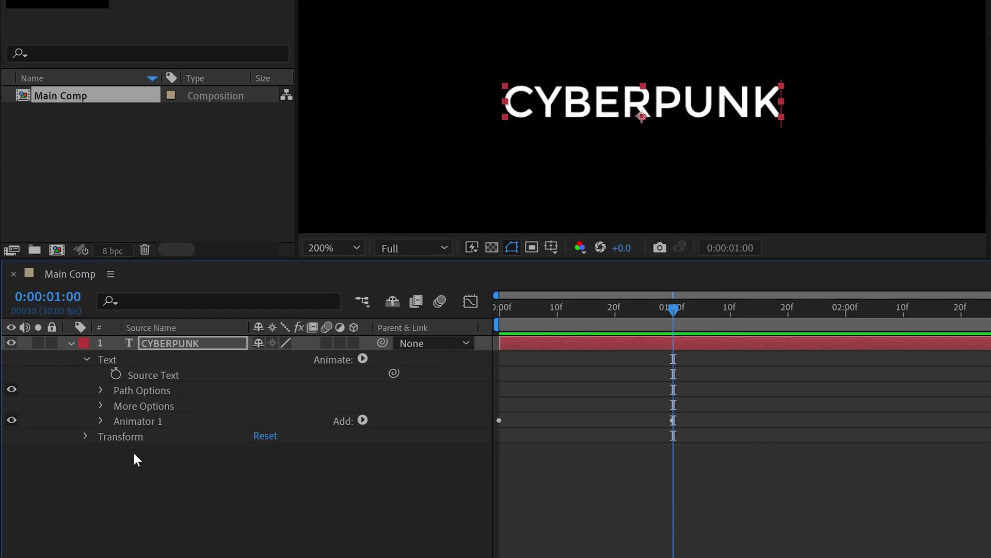
Add a Tracking animator to the CYBERPUNK layer and keyframe its Tracking Amount at 0 at 0:00:01:00
{"action": "left_click", "coordinate": [363, 358]}
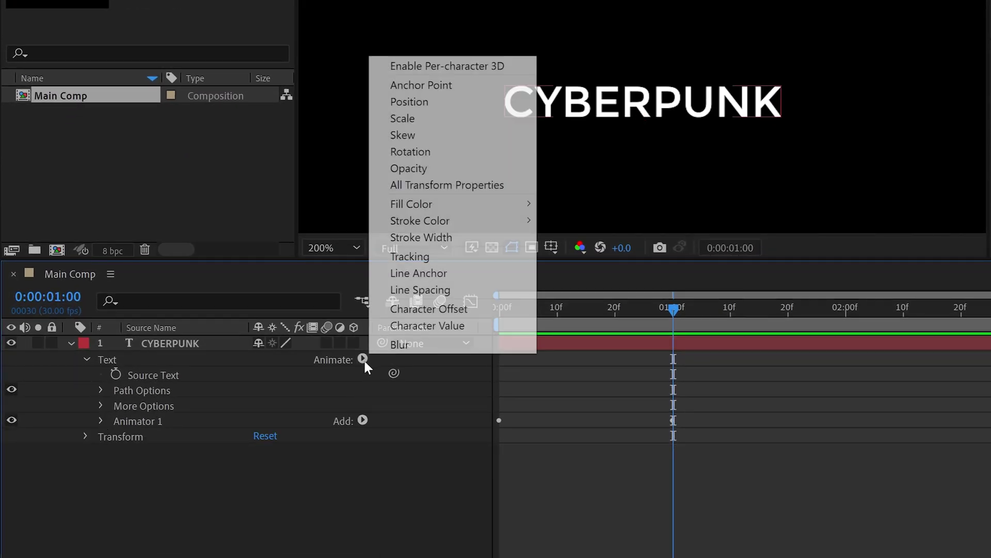
{"action": "left_click", "coordinate": [419, 258]}
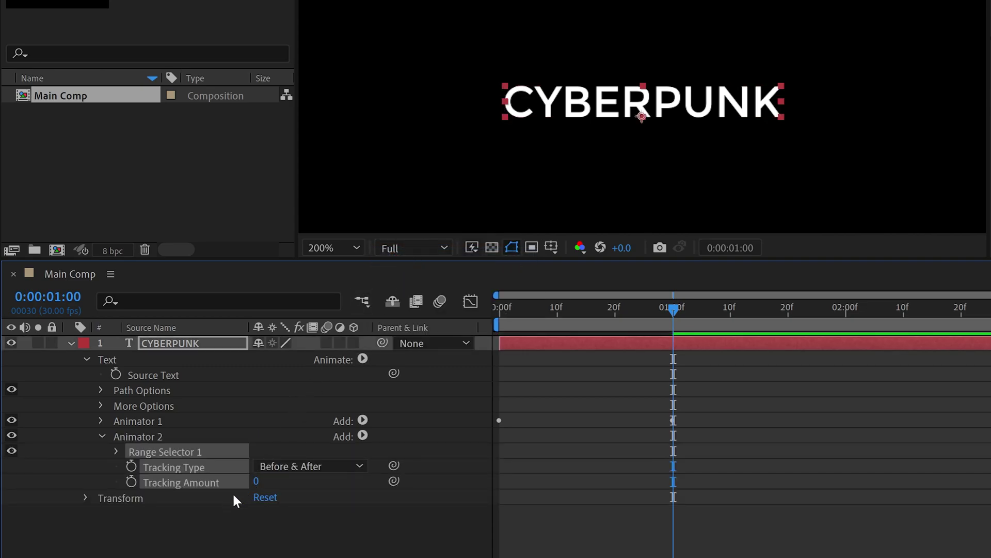
{"action": "left_click", "coordinate": [207, 494]}
{"action": "left_click", "coordinate": [205, 484]}
{"action": "left_click", "coordinate": [132, 482]}
Set a Tracking Amount keyframe of -58 at the start of the timeline
{"action": "left_click_drag", "start_coordinate": [672, 312], "coordinate": [478, 314]}
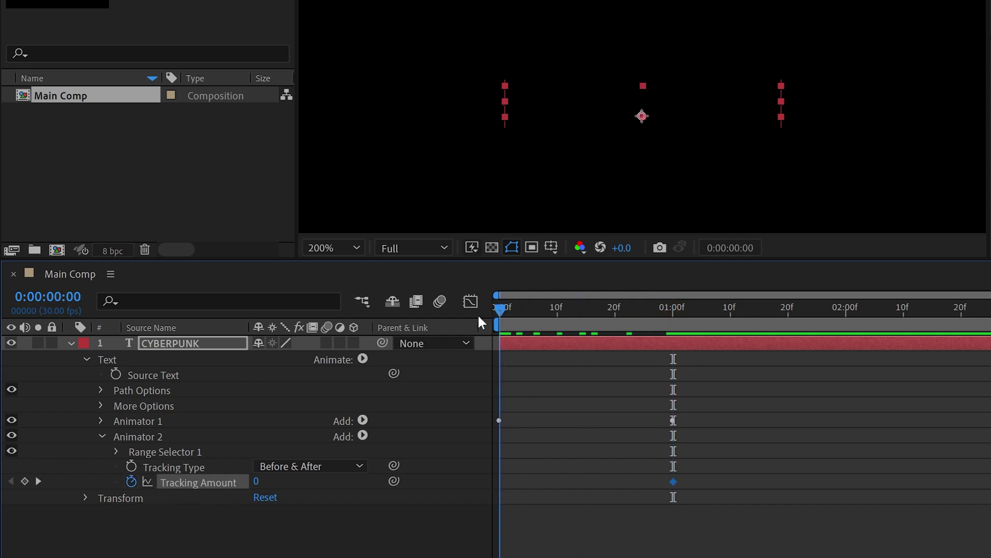
{"action": "left_click", "coordinate": [258, 482]}
{"action": "type", "text": "-58"}
{"action": "key", "text": "Return"}
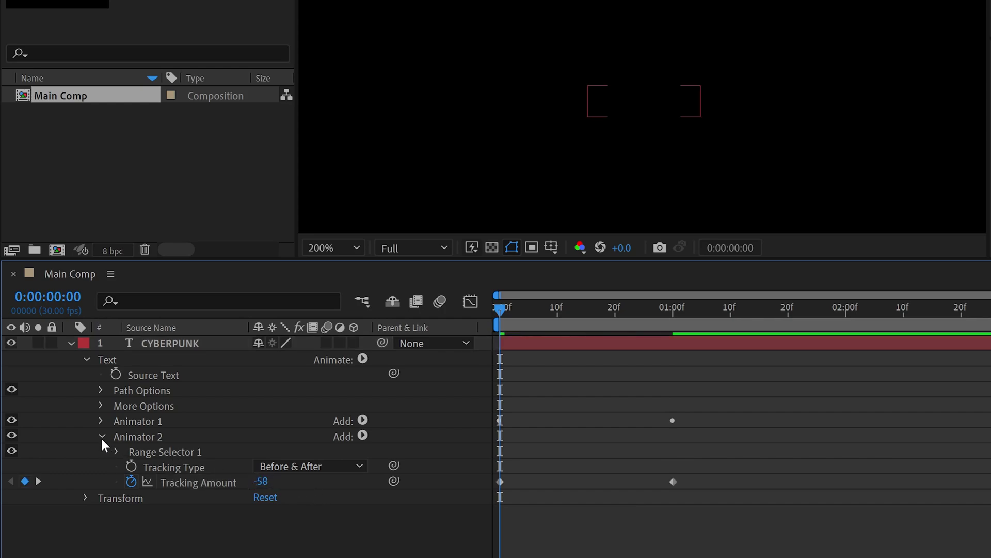
Add a Character Offset animator to the CYBERPUNK layer and set its Character Offset to 43
{"action": "left_click", "coordinate": [101, 436]}
{"action": "left_click", "coordinate": [211, 421]}
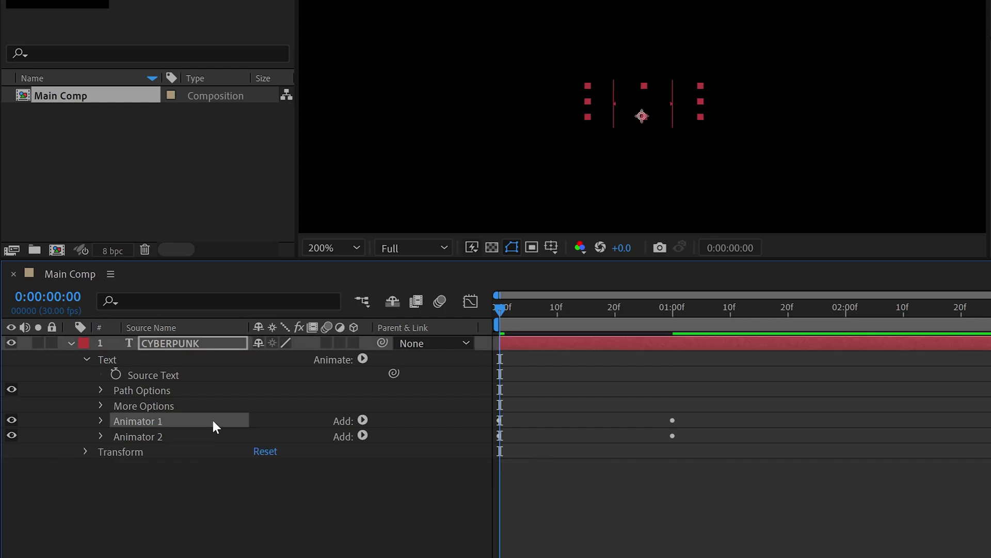
{"action": "left_click", "coordinate": [372, 368]}
{"action": "left_click", "coordinate": [366, 360]}
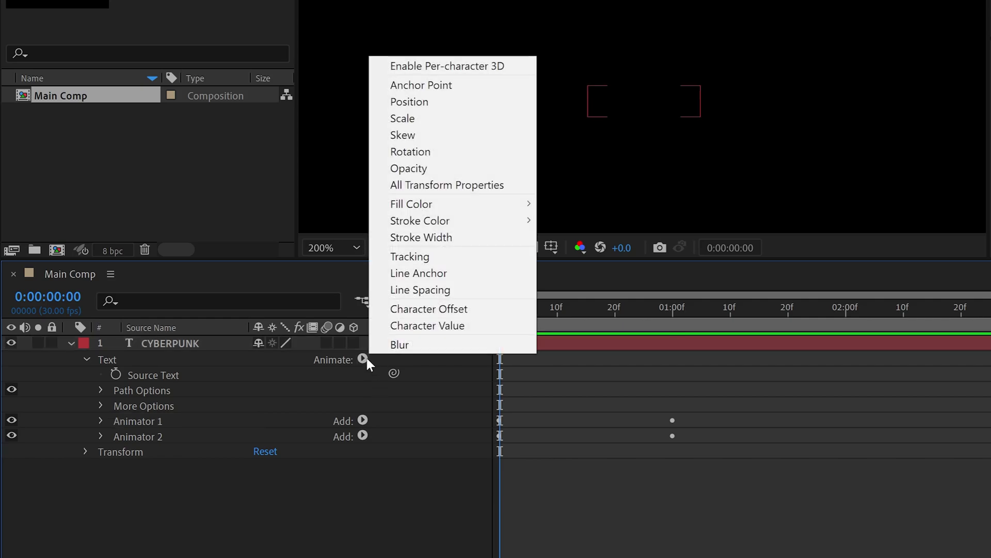
{"action": "left_click", "coordinate": [465, 310]}
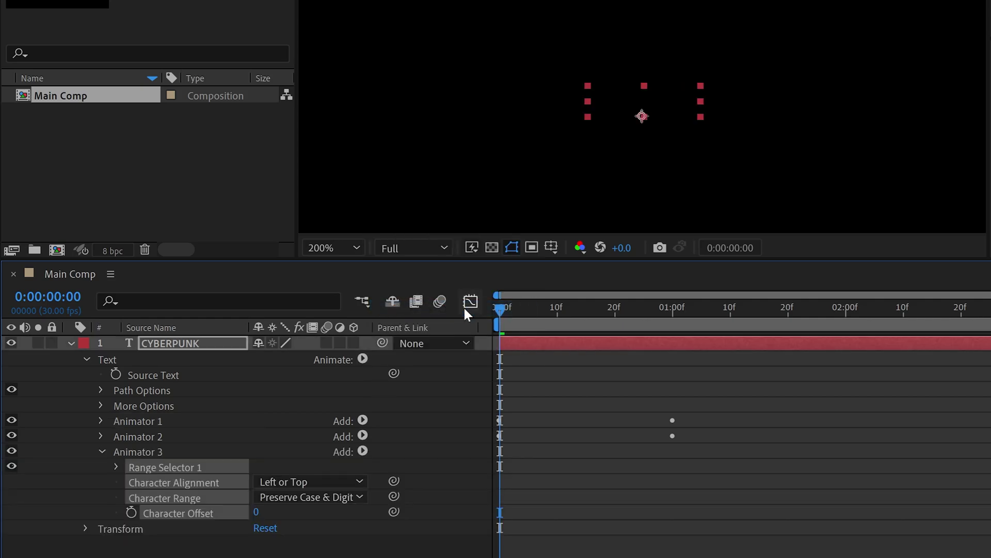
{"action": "left_click", "coordinate": [286, 510]}
{"action": "left_click", "coordinate": [205, 512]}
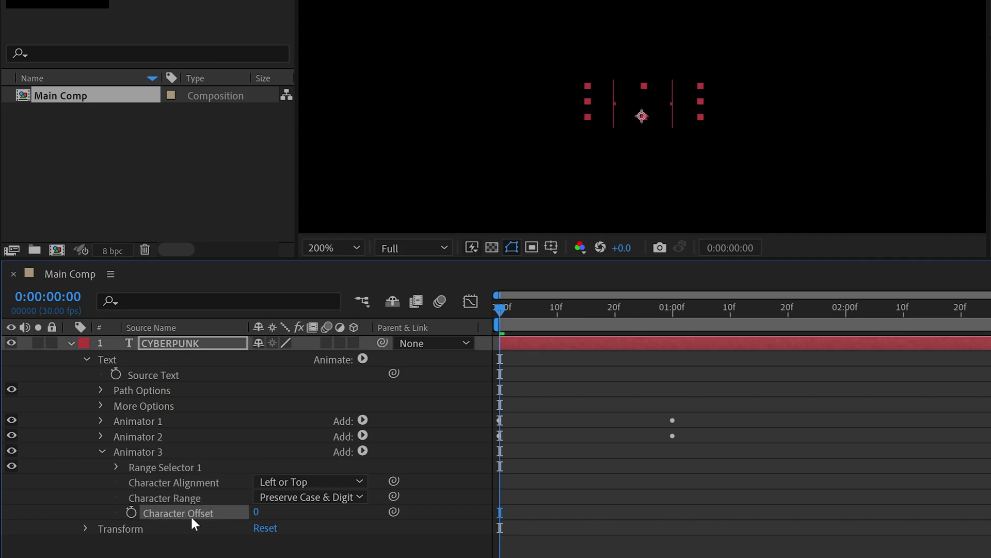
{"action": "left_click", "coordinate": [256, 512]}
{"action": "type", "text": "43"}
{"action": "key", "text": "Return"}
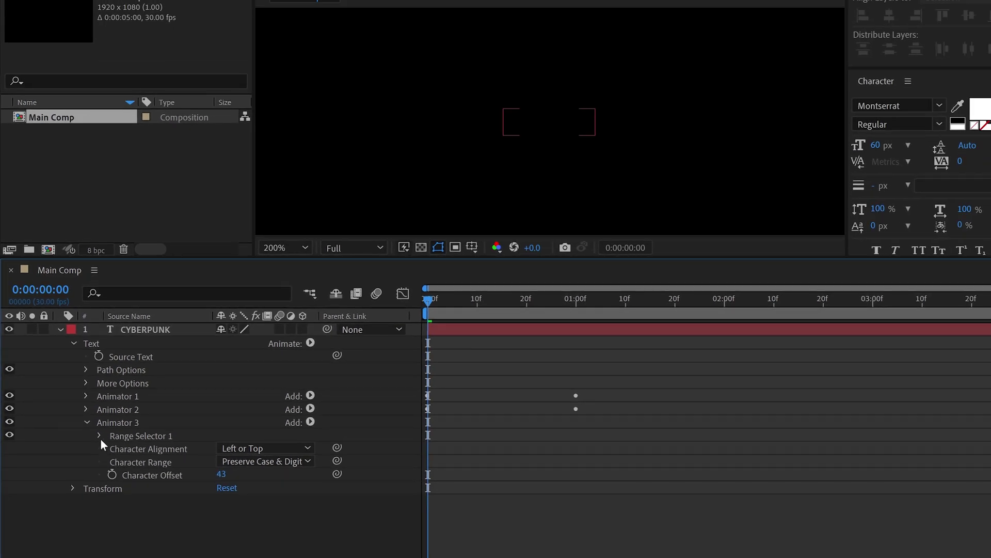
Keyframe the Offset of Animator 3's range selector from 0% at the timeline start to 100% at 0:00:01:00
{"action": "left_click", "coordinate": [99, 436]}
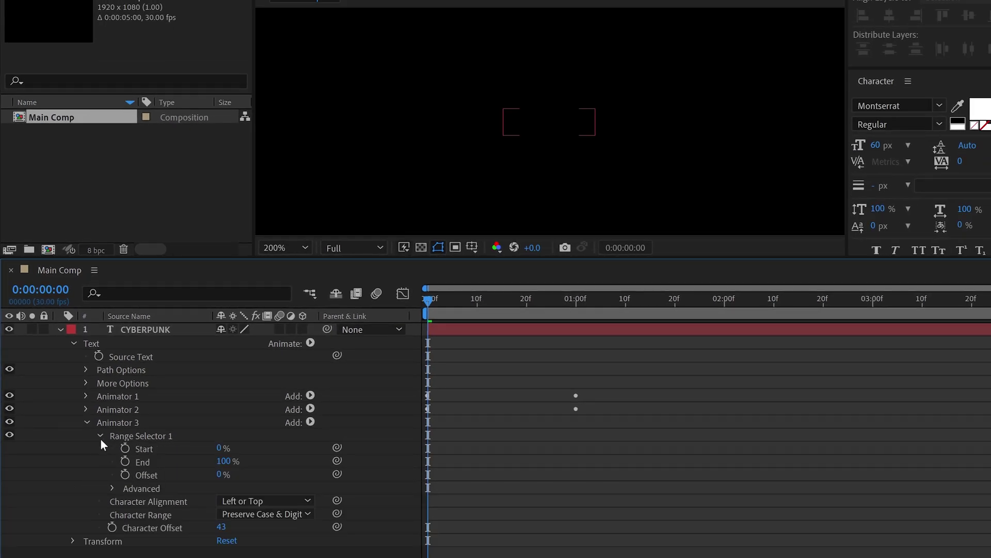
{"action": "left_click", "coordinate": [125, 474]}
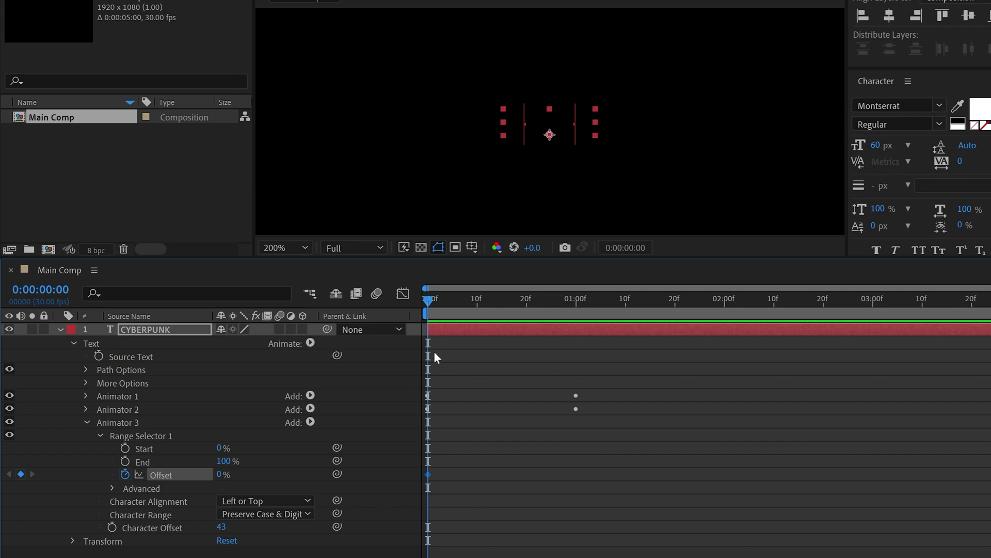
{"action": "left_click_drag", "start_coordinate": [426, 303], "coordinate": [574, 309]}
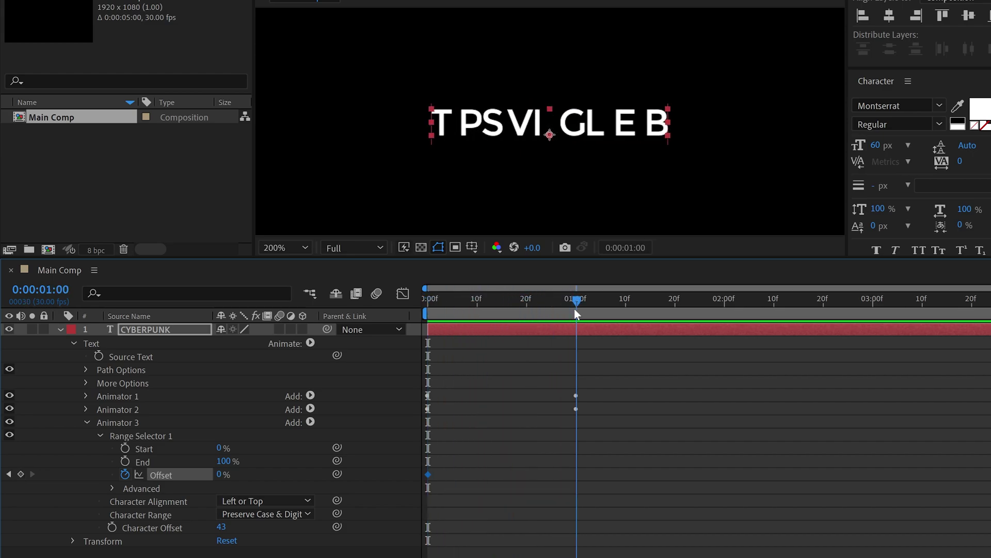
{"action": "left_click_drag", "start_coordinate": [219, 478], "coordinate": [295, 475]}
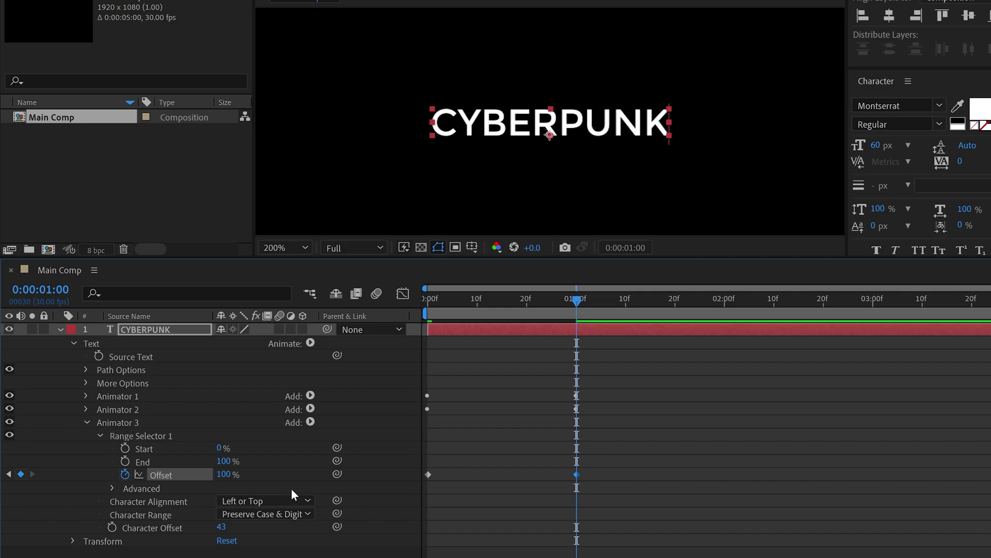
{"action": "mouse_move", "coordinate": [572, 311]}
{"action": "left_mouse_down"}
{"action": "mouse_move", "coordinate": [440, 304]}
{"action": "mouse_move", "coordinate": [576, 315]}
{"action": "mouse_move", "coordinate": [406, 324]}
{"action": "mouse_move", "coordinate": [574, 326]}
{"action": "left_mouse_up"}
{"action": "left_click", "coordinate": [100, 436]}
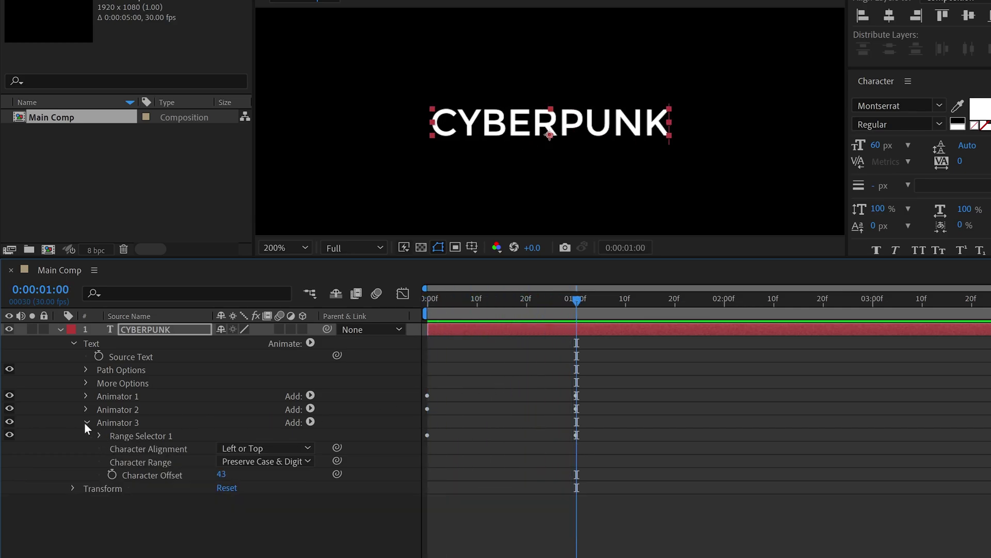
{"action": "left_click", "coordinate": [87, 423]}
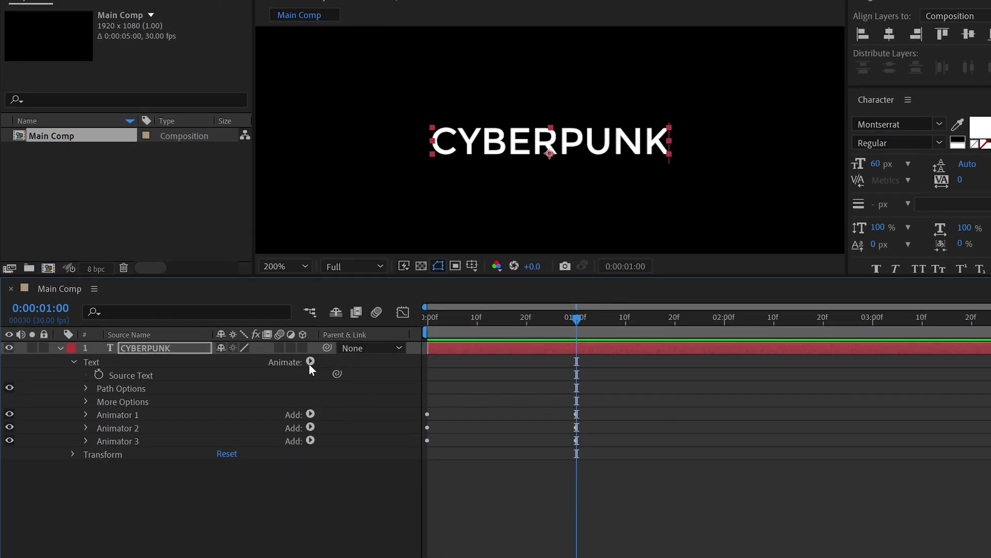
Add a second Tracking animator to the CYBERPUNK layer and keyframe its Tracking Amount at 30 at 0:00:01:00
{"action": "left_click", "coordinate": [310, 359]}
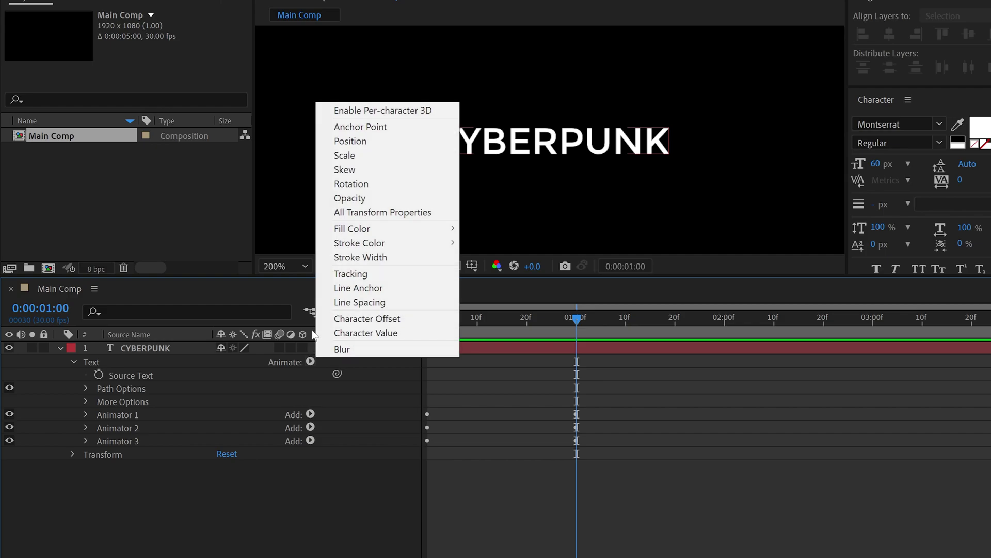
{"action": "left_click", "coordinate": [341, 273]}
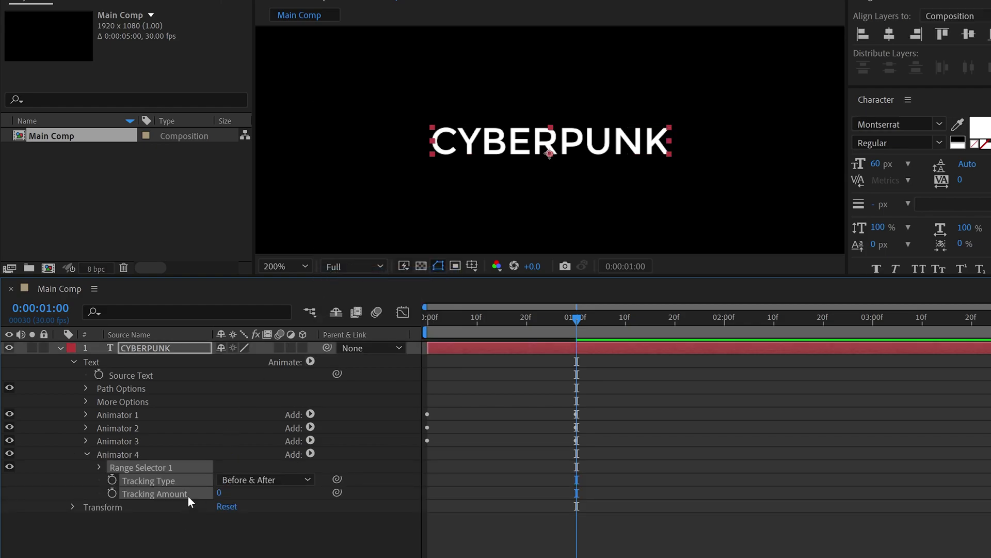
{"action": "left_click", "coordinate": [223, 493]}
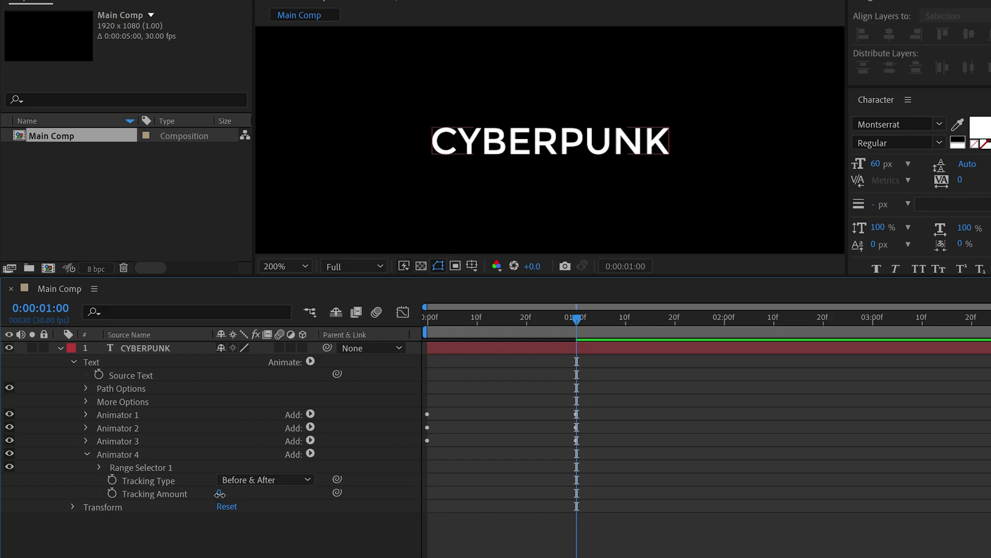
{"action": "type", "text": "30"}
{"action": "key", "text": "Return"}
{"action": "left_click_drag", "start_coordinate": [219, 494], "coordinate": [243, 500]}
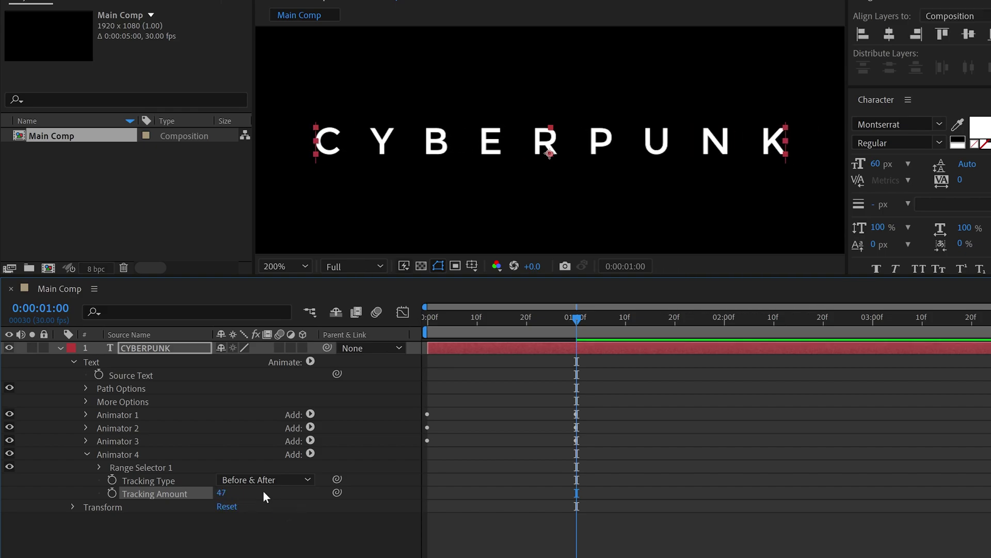
{"action": "left_click", "coordinate": [221, 493]}
{"action": "type", "text": "30"}
{"action": "key", "text": "Return"}
{"action": "left_click", "coordinate": [112, 494]}
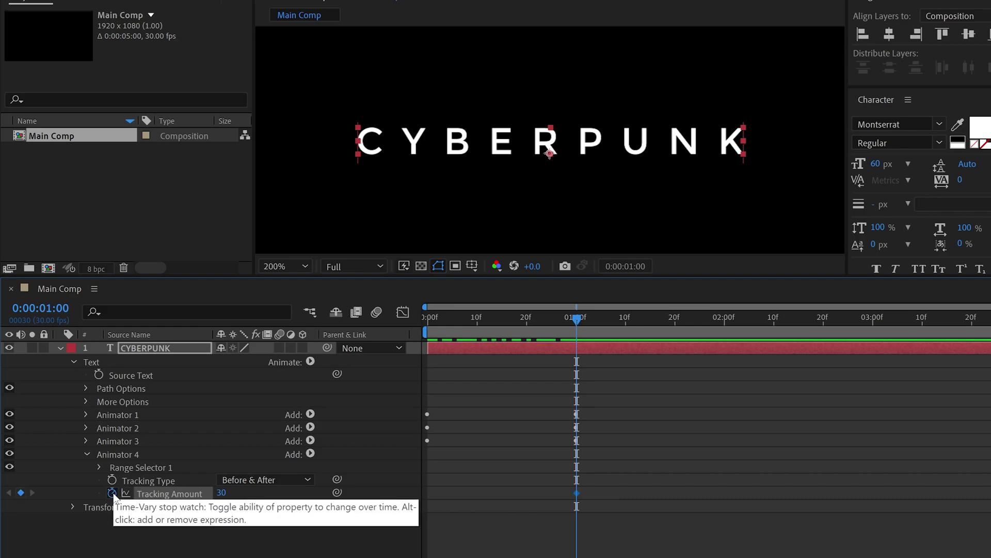
Set Animator 4's Tracking Amount keyframe to 0 at the start of the timeline
{"action": "left_click_drag", "start_coordinate": [578, 333], "coordinate": [420, 329]}
{"action": "left_click", "coordinate": [222, 493]}
{"action": "type", "text": "0"}
{"action": "key", "text": "Return"}
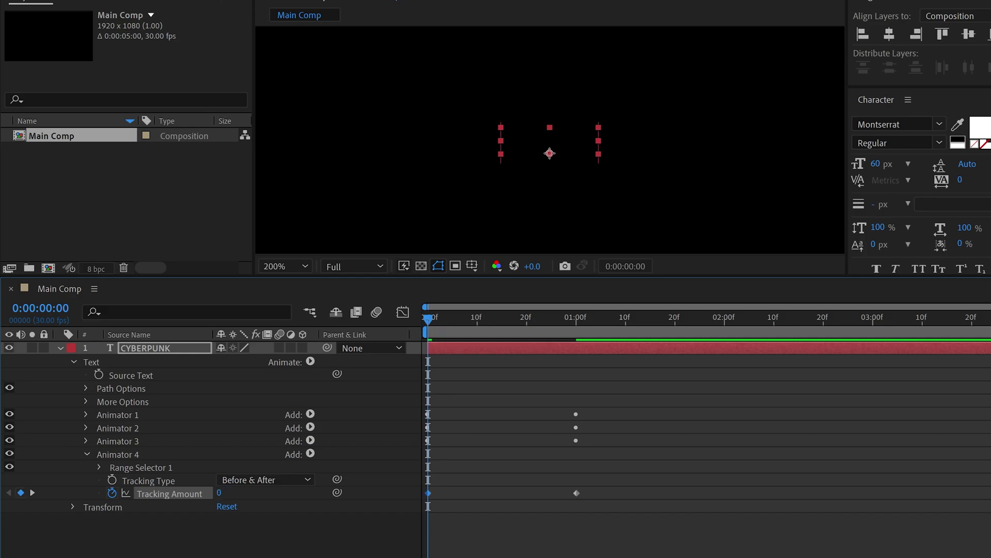
{"action": "left_click", "coordinate": [86, 455]}
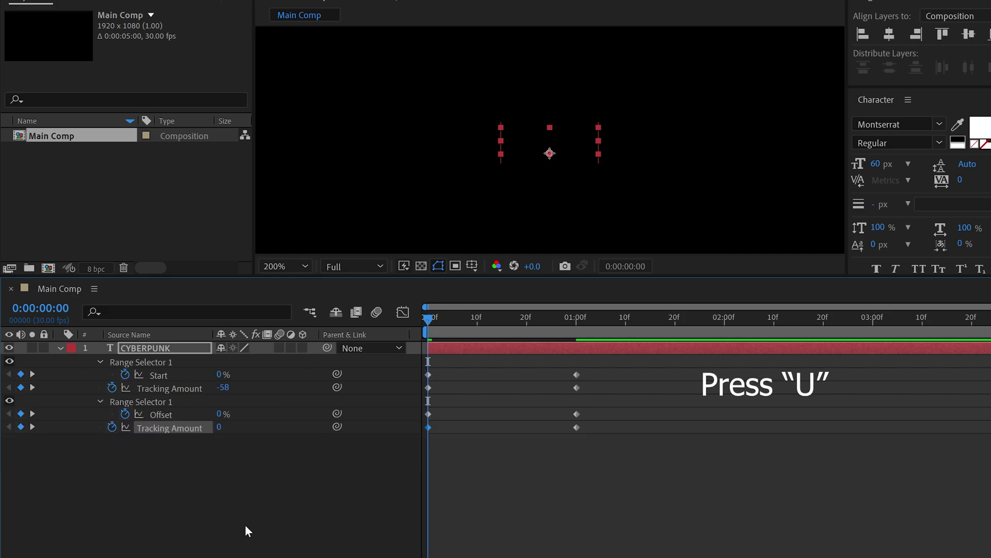
Reveal only the CYBERPUNK layer's keyframed properties and apply Easy Ease to all of their keyframes
{"action": "left_click_drag", "start_coordinate": [477, 318], "coordinate": [576, 324]}
{"action": "left_click_drag", "start_coordinate": [609, 364], "coordinate": [420, 460]}
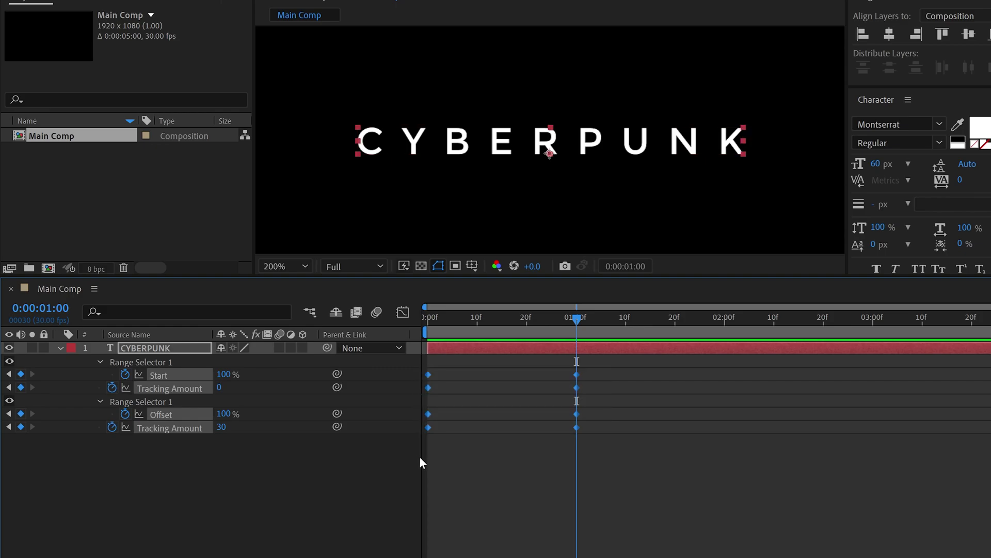
{"action": "right_click", "coordinate": [575, 373]}
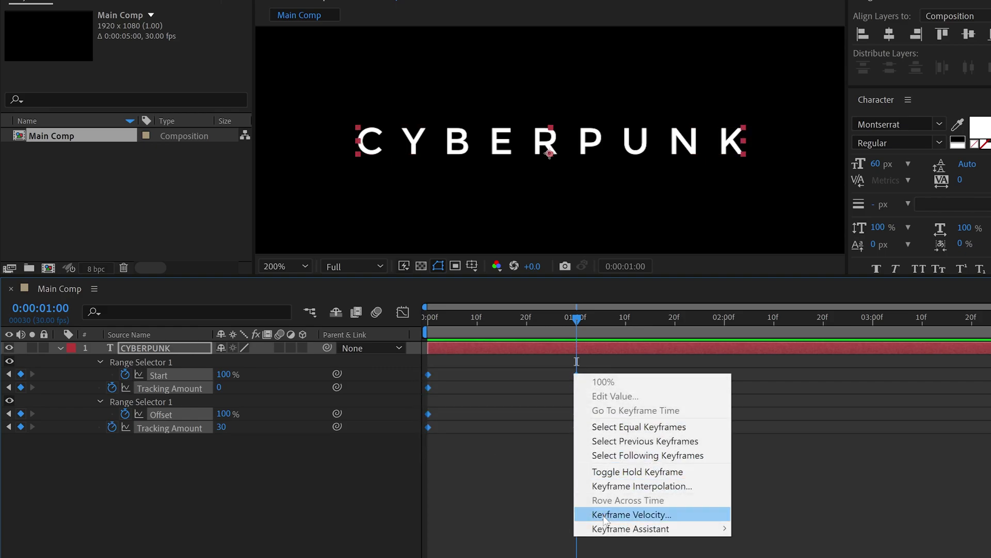
{"action": "mouse_move", "coordinate": [699, 529]}
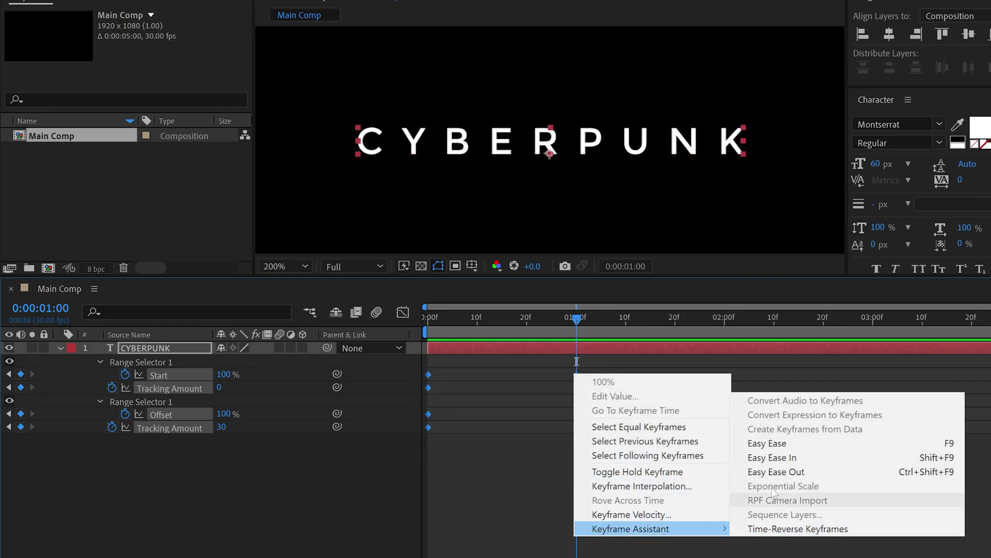
{"action": "left_click", "coordinate": [762, 447]}
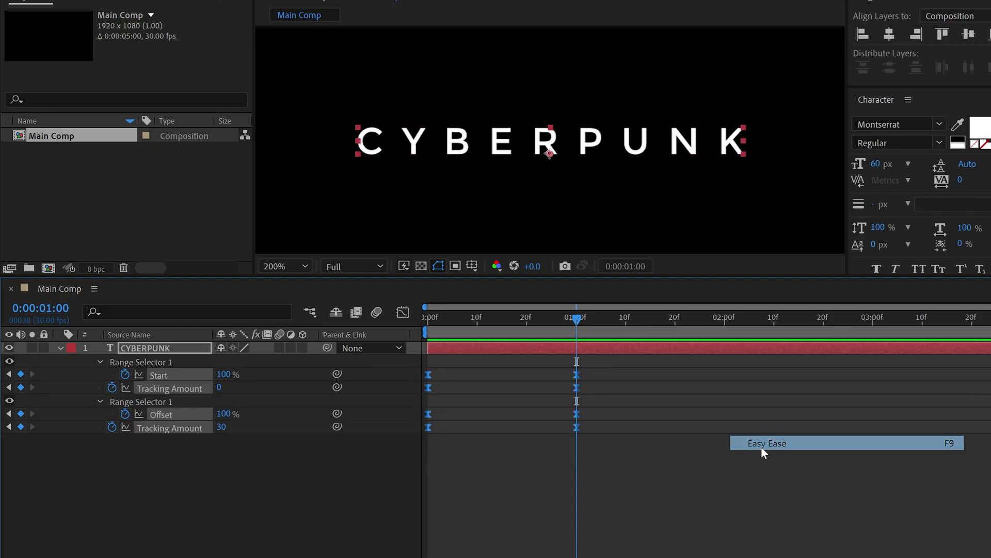
Reshape the speed curves of all selected keyframes so they peak sharply near the start and ease out slowly toward 0:00:01:00
{"action": "left_click", "coordinate": [403, 312]}
{"action": "left_click_drag", "start_coordinate": [603, 487], "coordinate": [498, 543]}
{"action": "key", "text": "Page_Down"}
{"action": "key", "text": "Page_Down"}
{"action": "key", "text": "Page_Down"}
{"action": "key", "text": "Page_Down"}
{"action": "left_click_drag", "start_coordinate": [425, 516], "coordinate": [432, 541]}
End the work area at about 0:00:01:10 and return from the graph to the keyframe view
{"action": "key", "text": "n"}
{"action": "key", "text": "comma"}
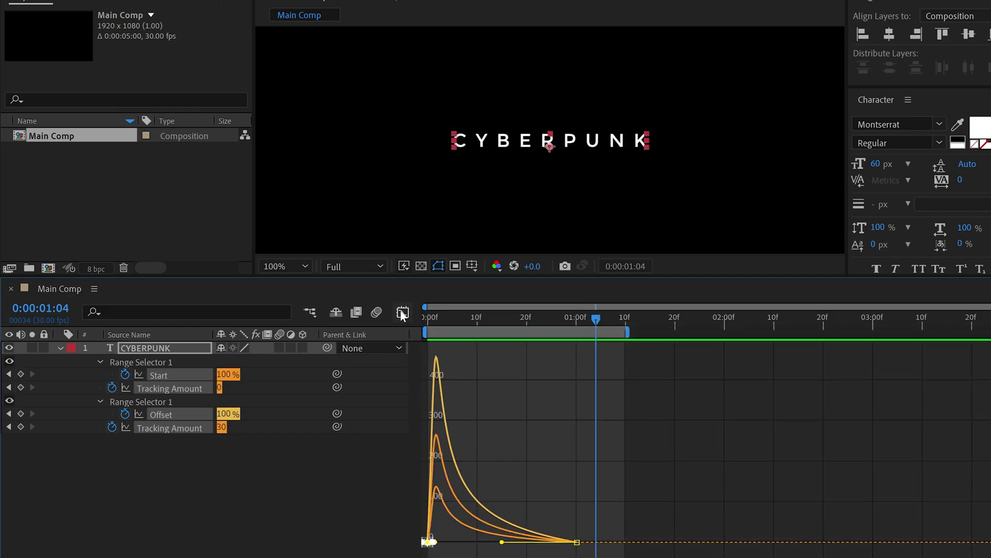
{"action": "left_click", "coordinate": [402, 313]}
Move the last Offset keyframe earlier to about 0:00:00:19 and preview the text animation
{"action": "left_click", "coordinate": [525, 413]}
{"action": "left_click_drag", "start_coordinate": [576, 414], "coordinate": [522, 413]}
{"action": "left_click_drag", "start_coordinate": [596, 319], "coordinate": [533, 349]}
{"action": "key", "text": "space"}
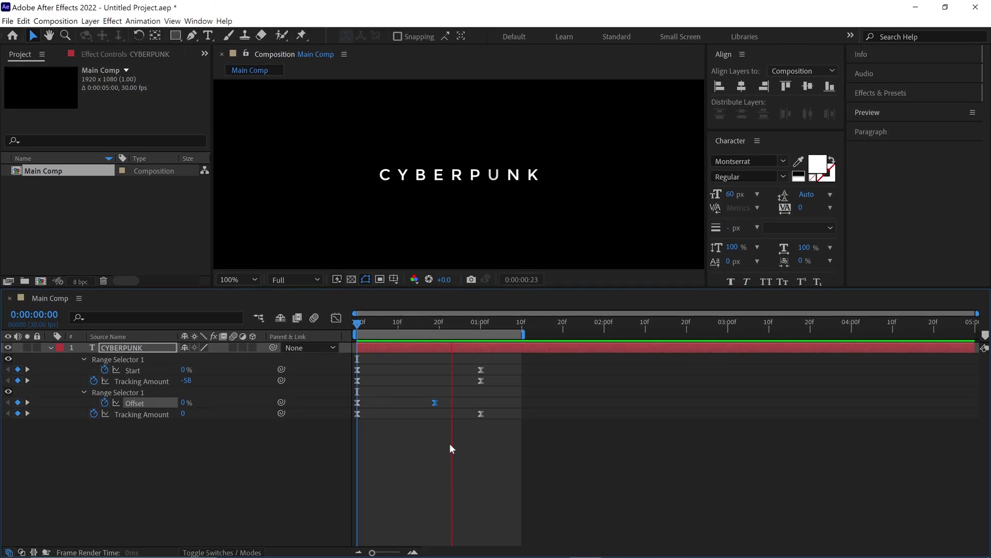
{"action": "key", "text": "space"}
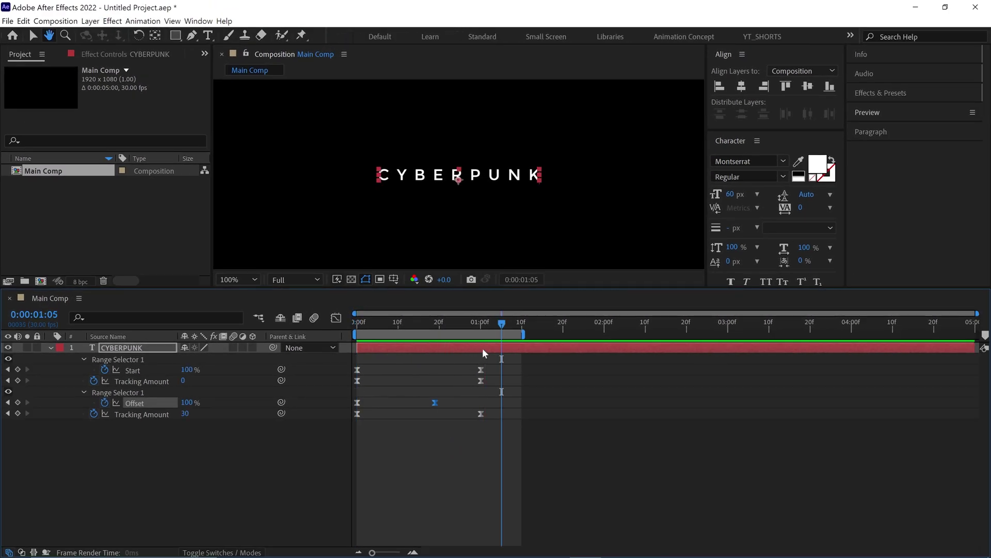
{"action": "left_click_drag", "start_coordinate": [501, 323], "coordinate": [514, 323]}
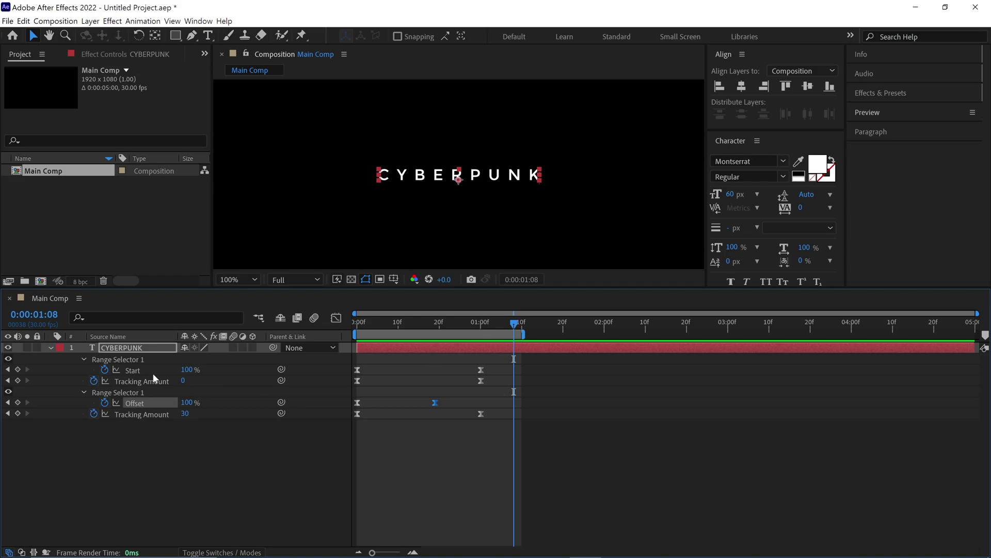
Apply the Minimax effect to the CYBERPUNK layer and keyframe its Radius at 0 at 0:00:01:00
{"action": "left_click", "coordinate": [49, 348]}
{"action": "left_click", "coordinate": [890, 96]}
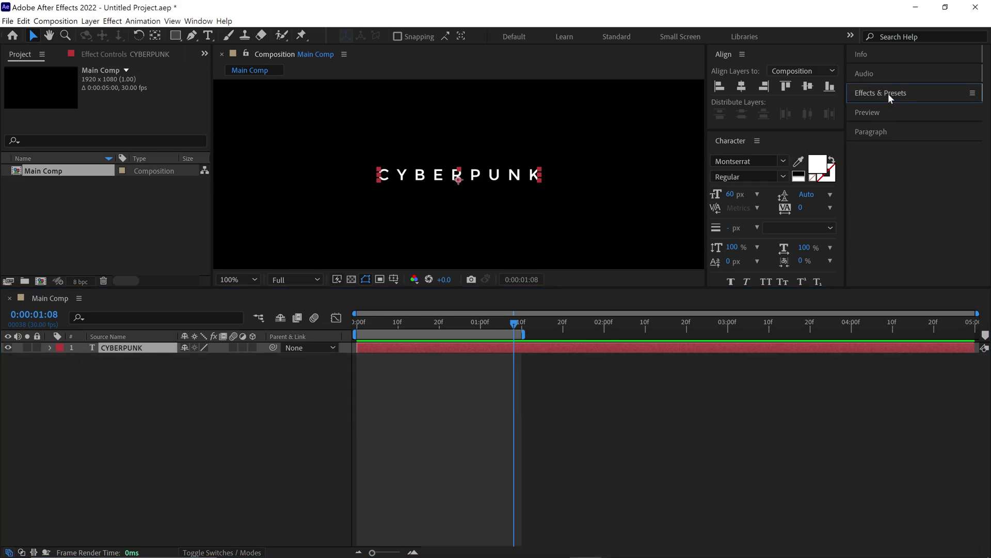
{"action": "left_click", "coordinate": [882, 108]}
{"action": "type", "text": "minimax"}
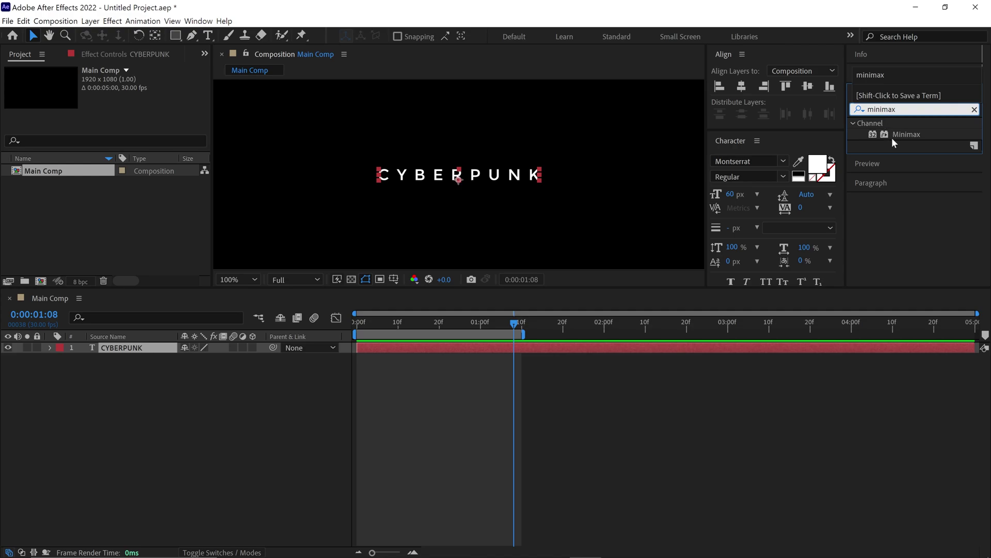
{"action": "left_click_drag", "start_coordinate": [901, 134], "coordinate": [143, 349]}
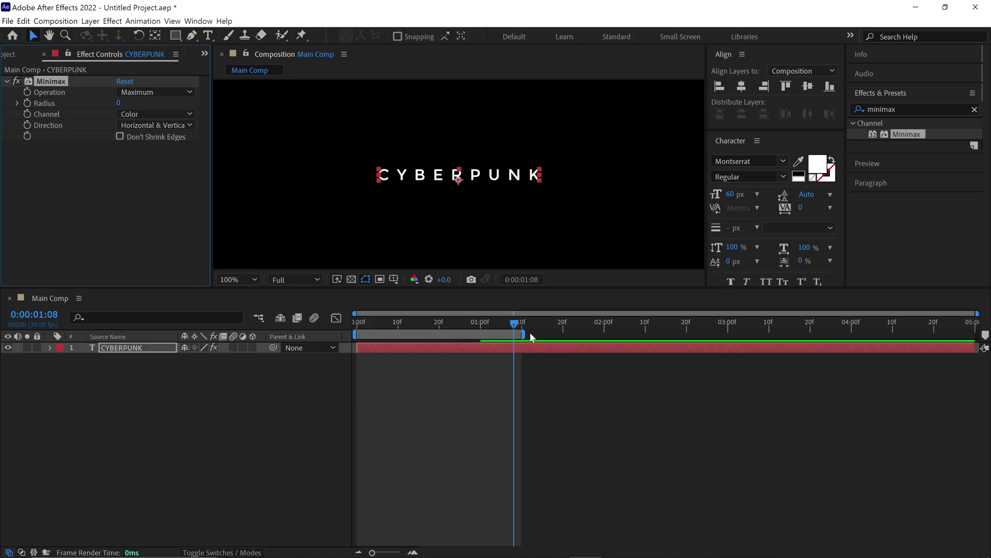
{"action": "left_click_drag", "start_coordinate": [508, 324], "coordinate": [479, 333]}
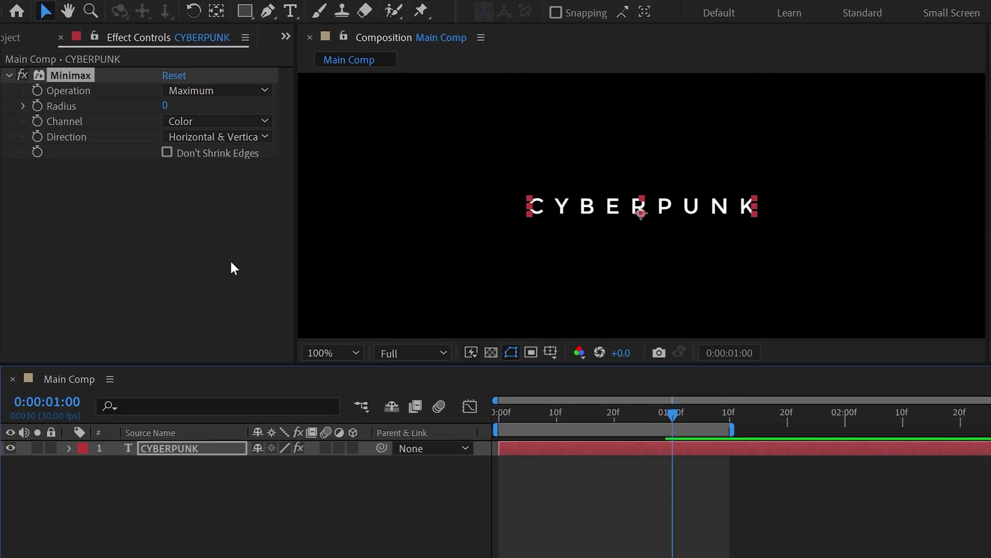
{"action": "left_click", "coordinate": [37, 107]}
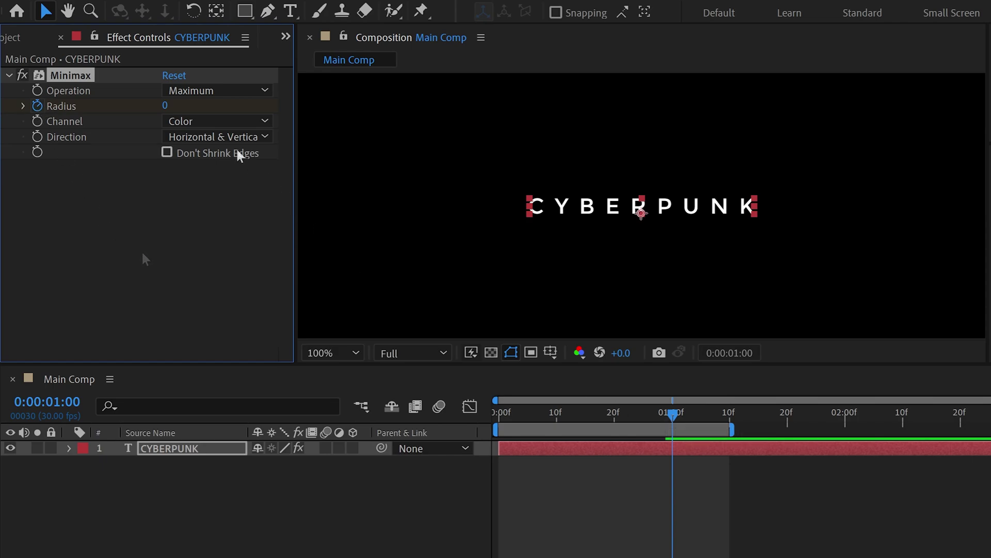
Set Minimax's Operation to Maximum Then Minimum and its Channel to Alpha and Color
{"action": "left_click", "coordinate": [191, 91]}
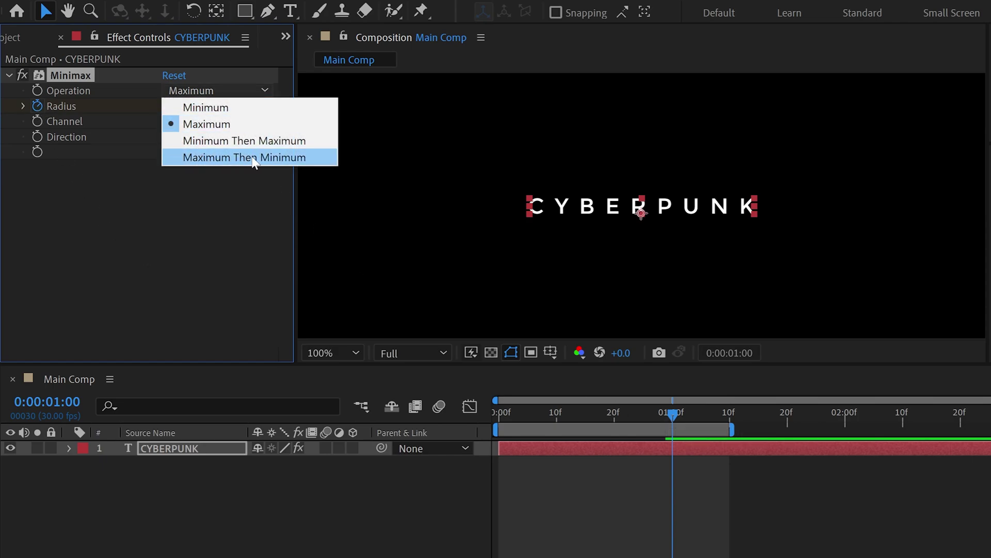
{"action": "left_click", "coordinate": [277, 157]}
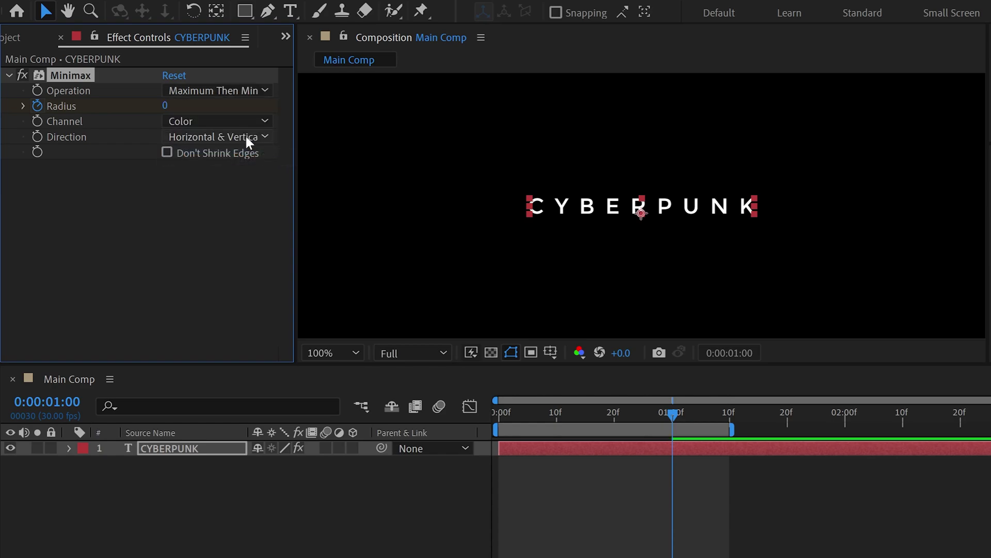
{"action": "left_click", "coordinate": [226, 121]}
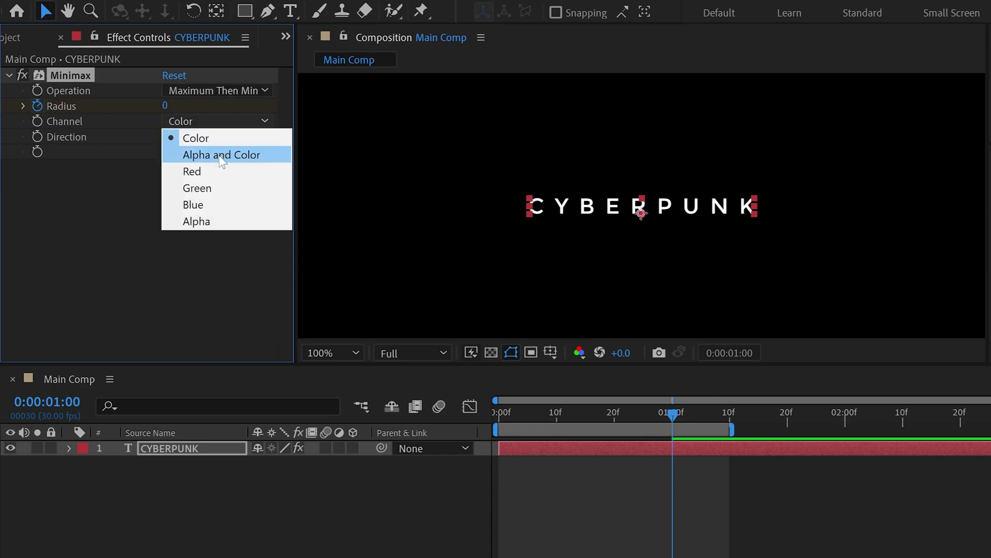
{"action": "left_click", "coordinate": [243, 156]}
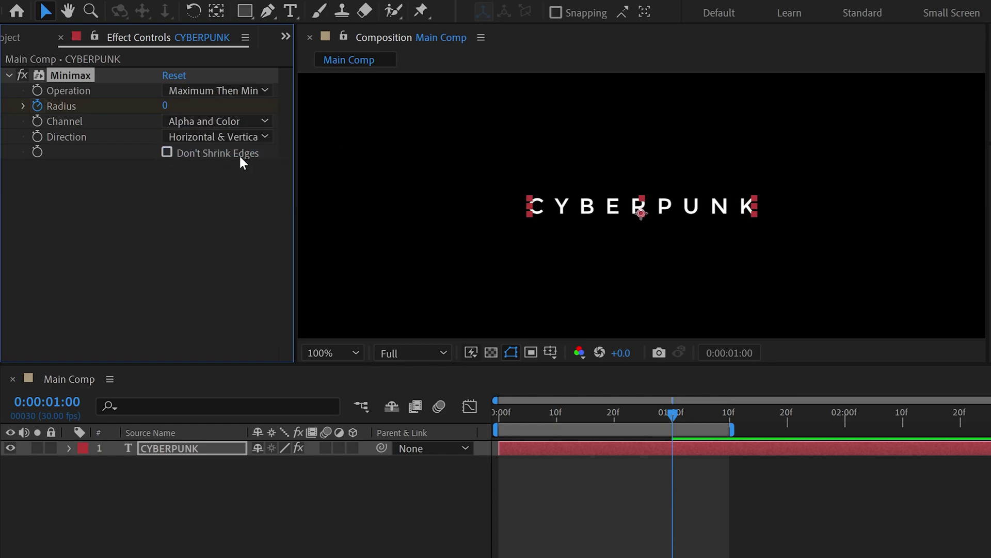
Set Minimax's Direction to Just Horizontal and keyframe its Radius at 34 at 0:00:00:00
{"action": "left_click", "coordinate": [223, 137]}
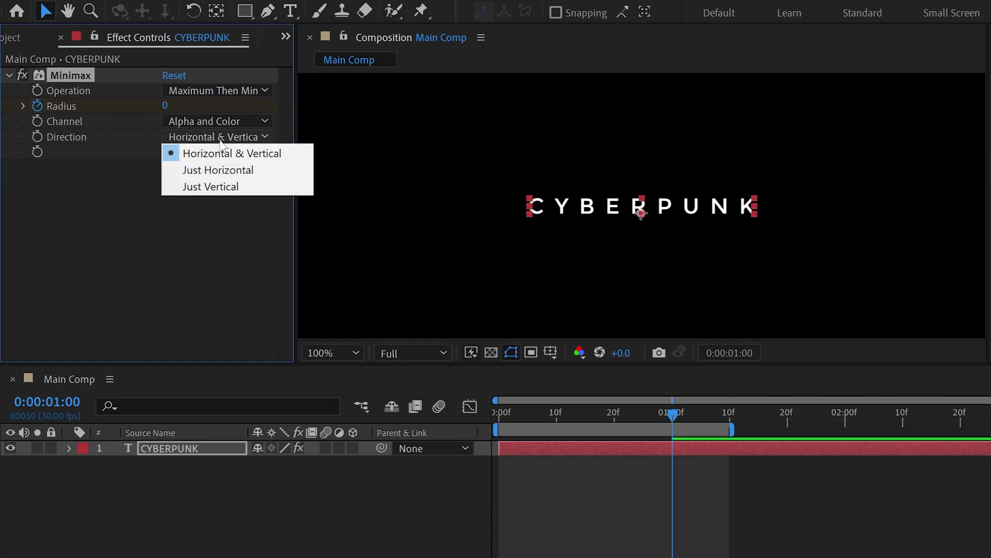
{"action": "left_click", "coordinate": [234, 172]}
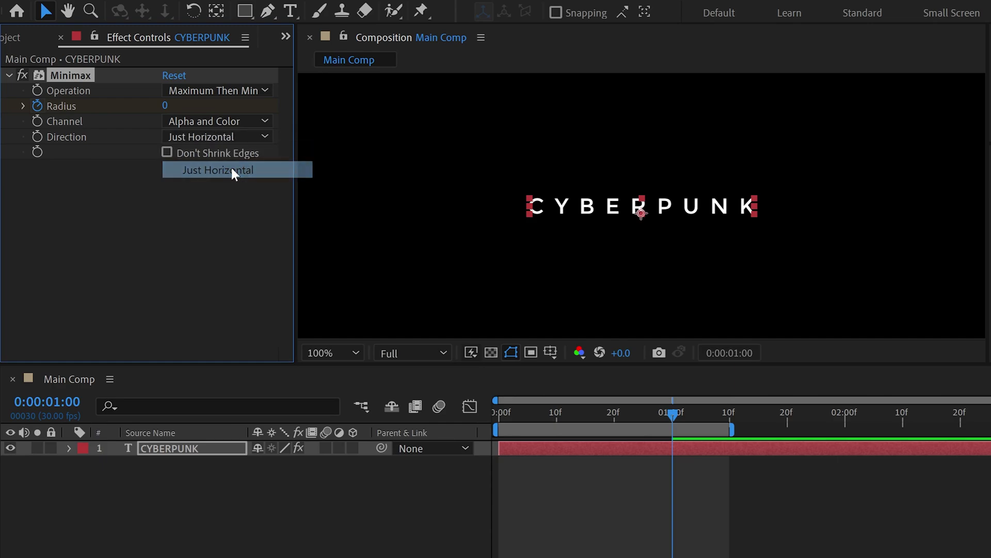
{"action": "left_click_drag", "start_coordinate": [670, 413], "coordinate": [489, 422]}
{"action": "left_click", "coordinate": [166, 106]}
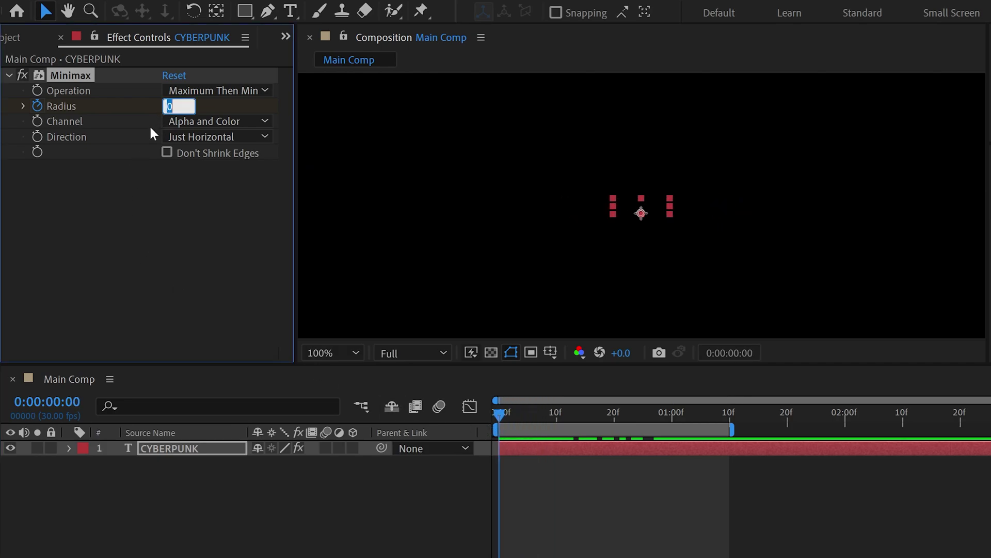
{"action": "type", "text": "34"}
{"action": "key", "text": "Return"}
{"action": "left_click_drag", "start_coordinate": [493, 416], "coordinate": [671, 426]}
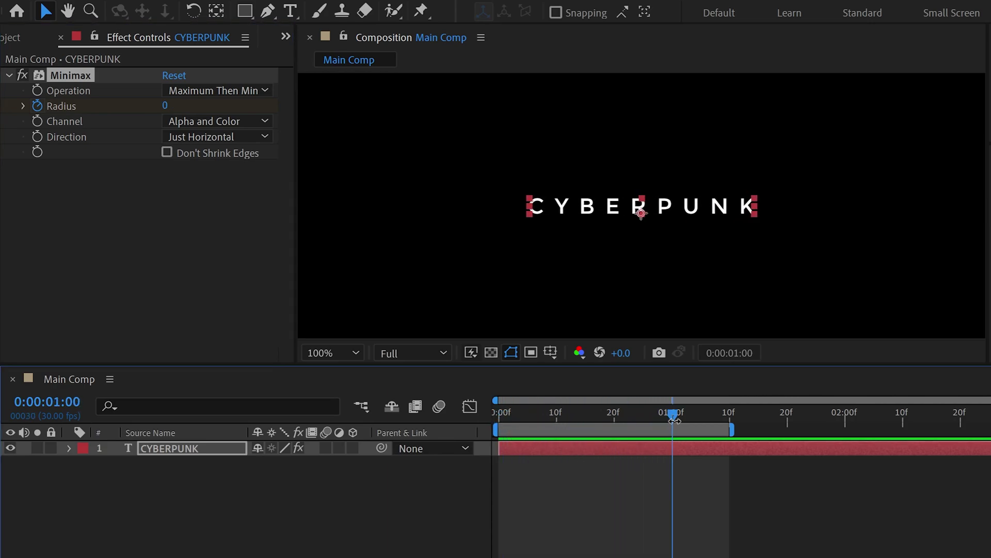
Apply the Turbulent Noise effect to the CYBERPUNK layer and set its Noise Type to Block
{"action": "left_click_drag", "start_coordinate": [860, 115], "coordinate": [805, 120]}
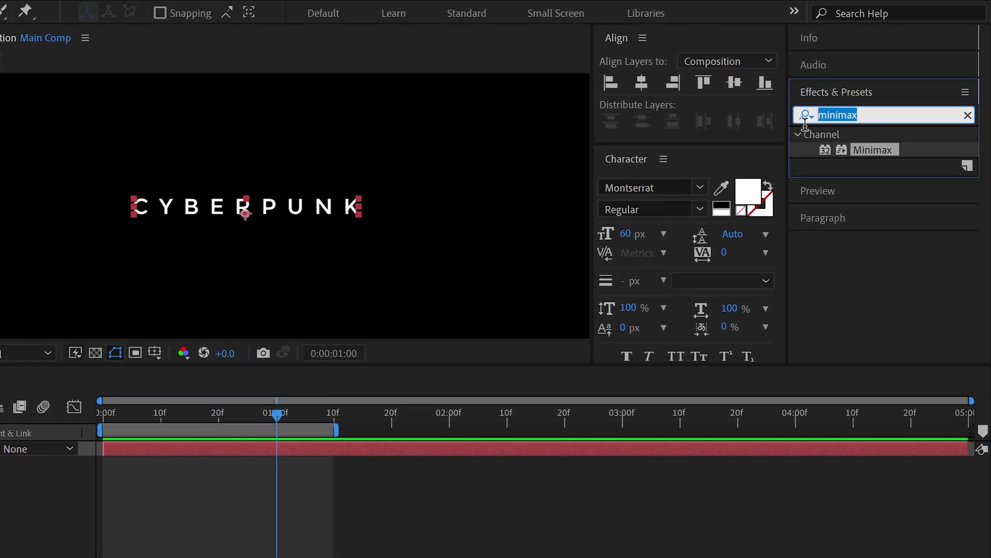
{"action": "type", "text": "turbulent"}
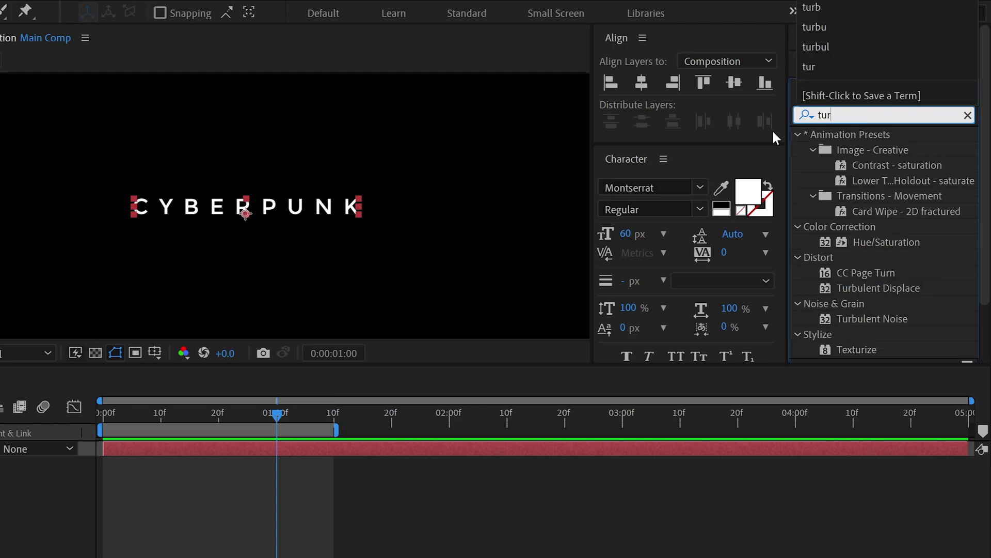
{"action": "left_click", "coordinate": [876, 180]}
{"action": "left_click_drag", "start_coordinate": [875, 180], "coordinate": [0, 448]}
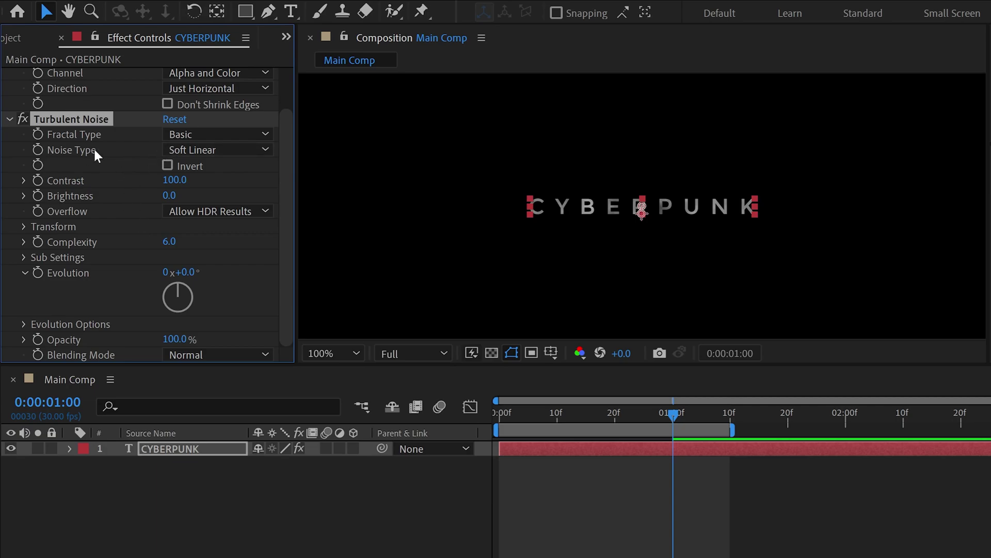
{"action": "left_click", "coordinate": [217, 150]}
{"action": "left_click", "coordinate": [215, 169]}
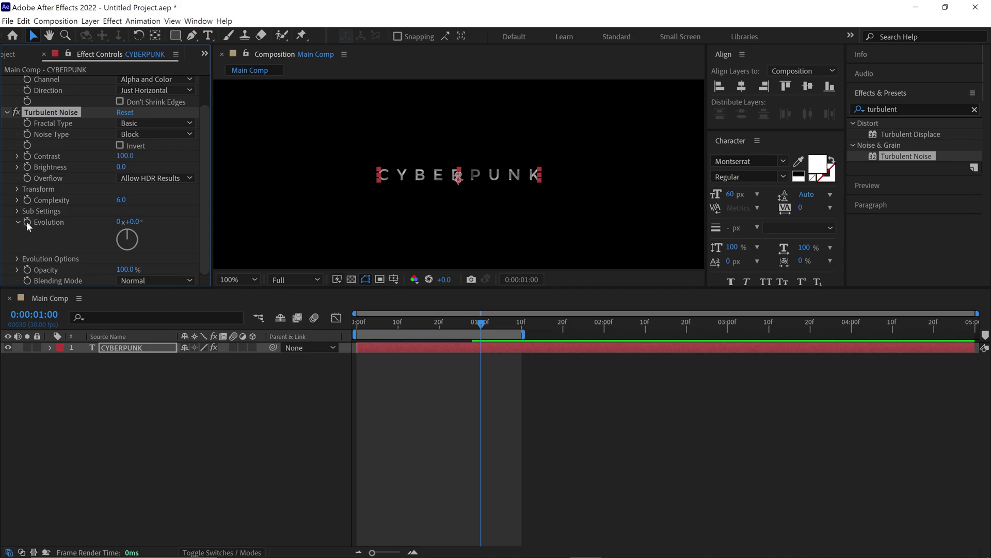
Add the expression time*1000 to Turbulent Noise's Evolution and check the text at 200% magnification
{"action": "left_click", "coordinate": [26, 221], "text": "alt"}
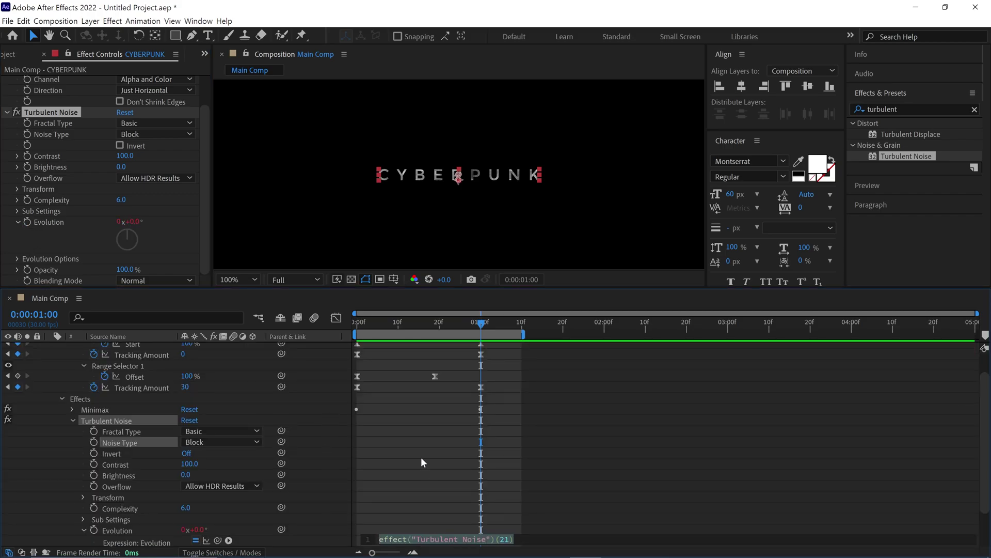
{"action": "scroll", "coordinate": [420, 459], "scroll_direction": "down", "scroll_amount": 3}
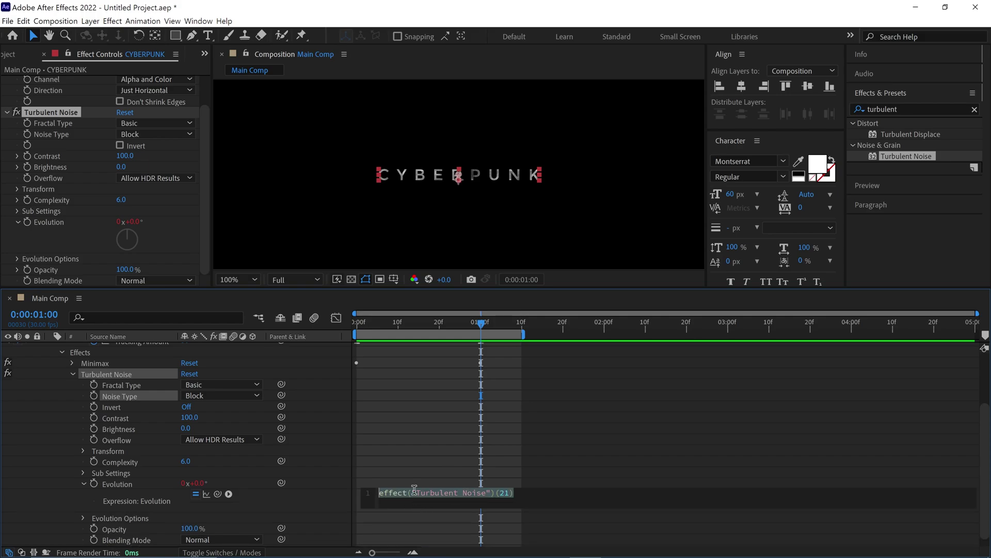
{"action": "type", "text": "time*1000"}
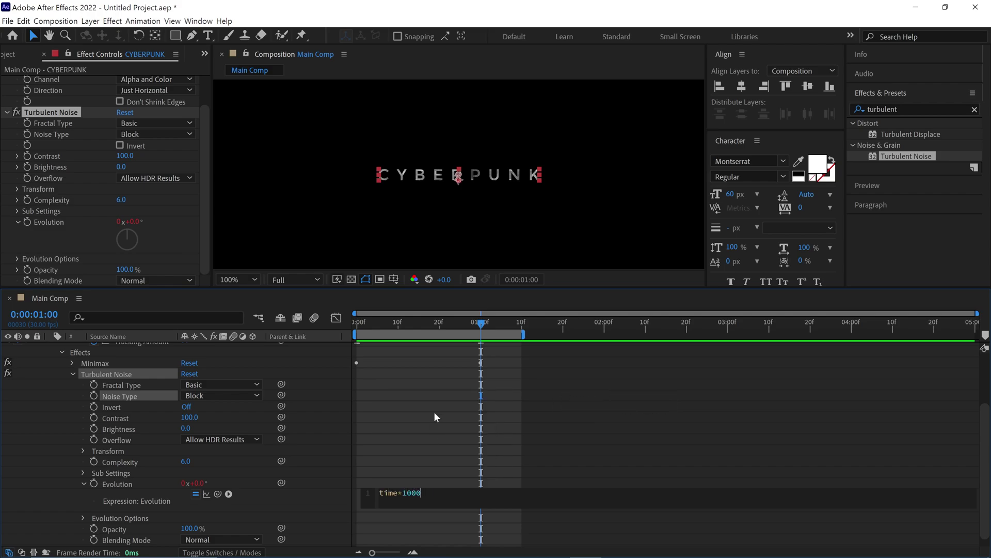
{"action": "left_click", "coordinate": [437, 482]}
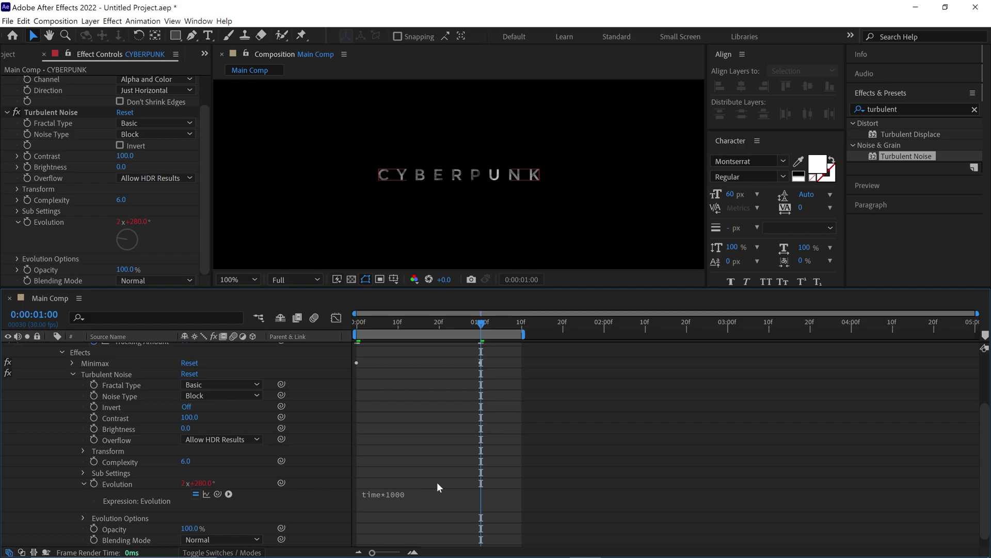
{"action": "key", "text": "period"}
{"action": "mouse_move", "coordinate": [486, 324]}
{"action": "left_mouse_down"}
{"action": "mouse_move", "coordinate": [496, 327]}
{"action": "mouse_move", "coordinate": [455, 330]}
{"action": "mouse_move", "coordinate": [500, 337]}
{"action": "mouse_move", "coordinate": [481, 335]}
{"action": "left_mouse_up"}
{"action": "scroll", "coordinate": [465, 373], "scroll_direction": "up", "scroll_amount": 3}
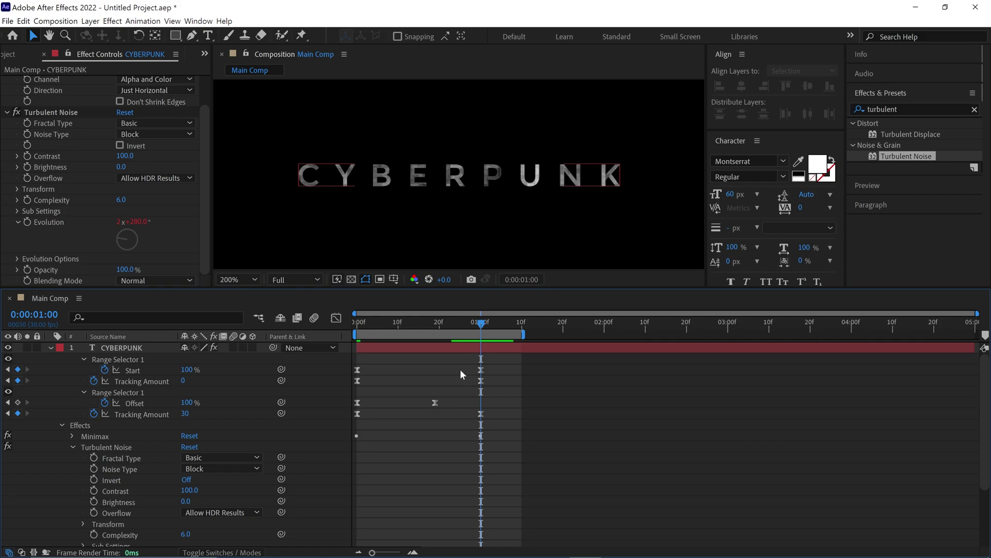
Apply the Colorama effect to the CYBERPUNK layer
{"action": "left_click", "coordinate": [860, 110]}
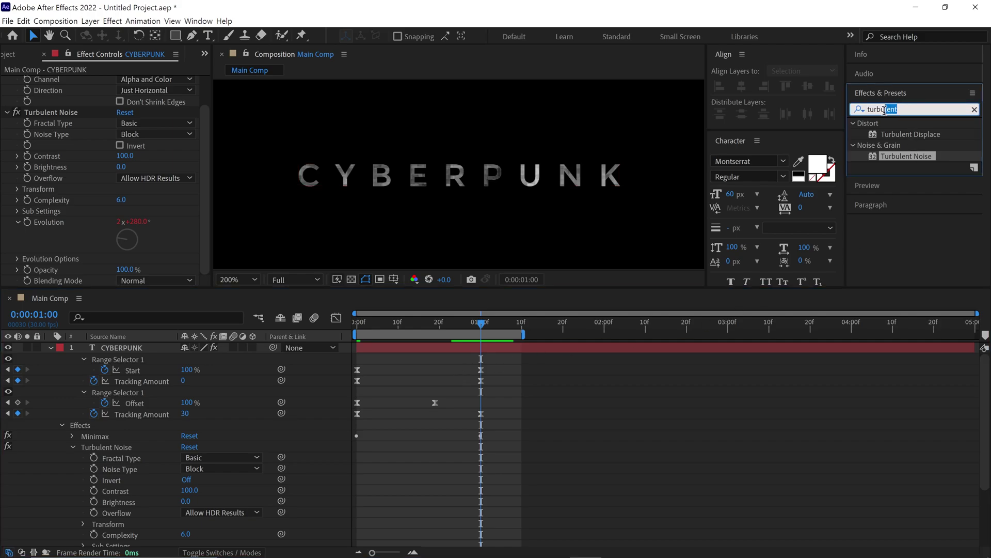
{"action": "type", "text": "colorama"}
{"action": "left_click_drag", "start_coordinate": [898, 134], "coordinate": [128, 345]}
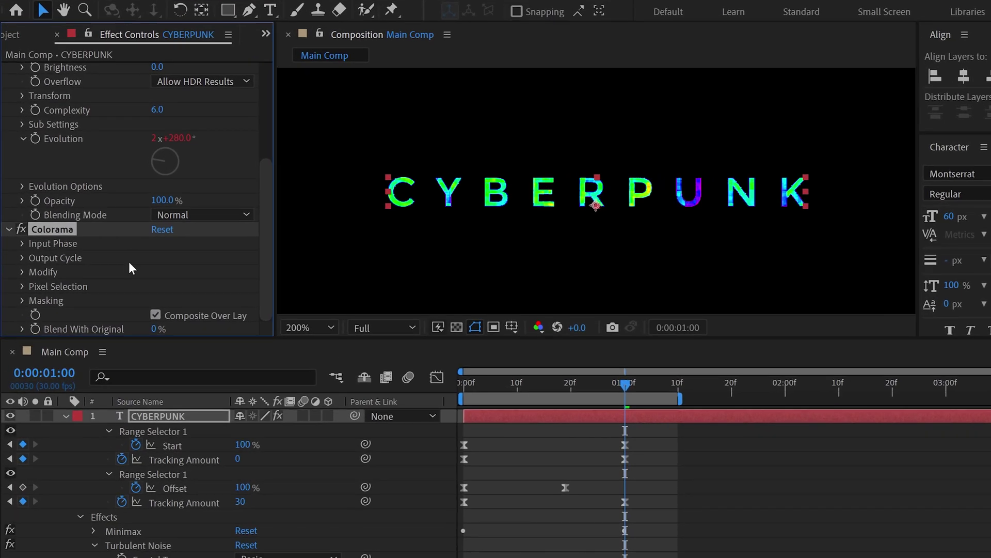
Change the green color stop in Colorama's Output Cycle to magenta
{"action": "left_click", "coordinate": [21, 258]}
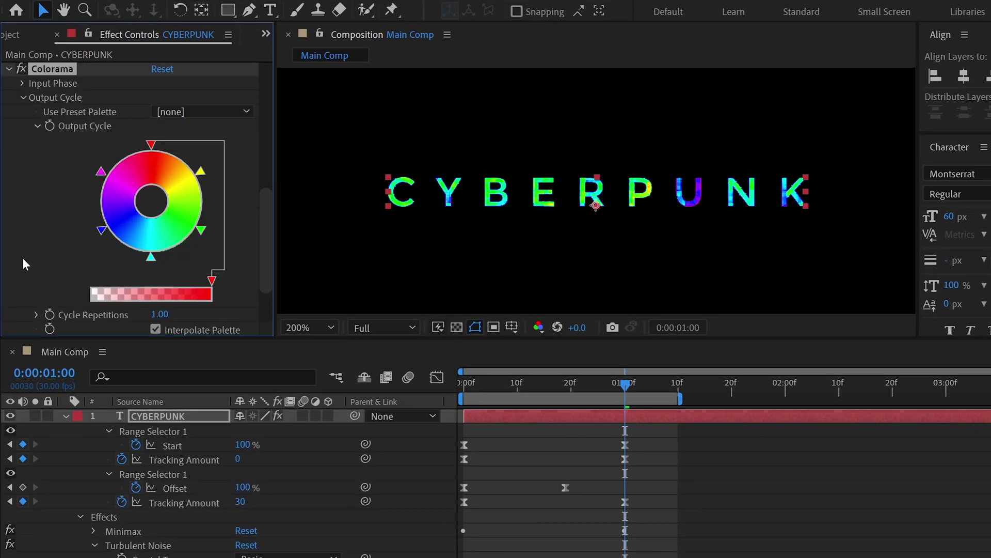
{"action": "left_click", "coordinate": [201, 232]}
{"action": "double_click", "coordinate": [201, 231]}
{"action": "left_click_drag", "start_coordinate": [346, 67], "coordinate": [344, 58]}
{"action": "left_click", "coordinate": [58, 249]}
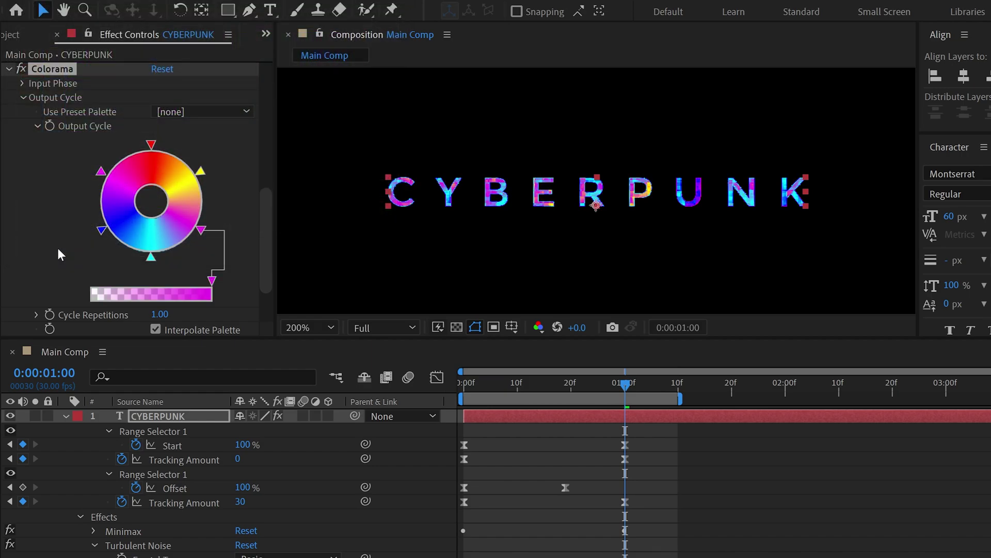
Turn off Modify Alpha in Colorama's Modify settings
{"action": "scroll", "coordinate": [57, 248], "scroll_direction": "down", "scroll_amount": 3}
{"action": "left_click", "coordinate": [43, 271]}
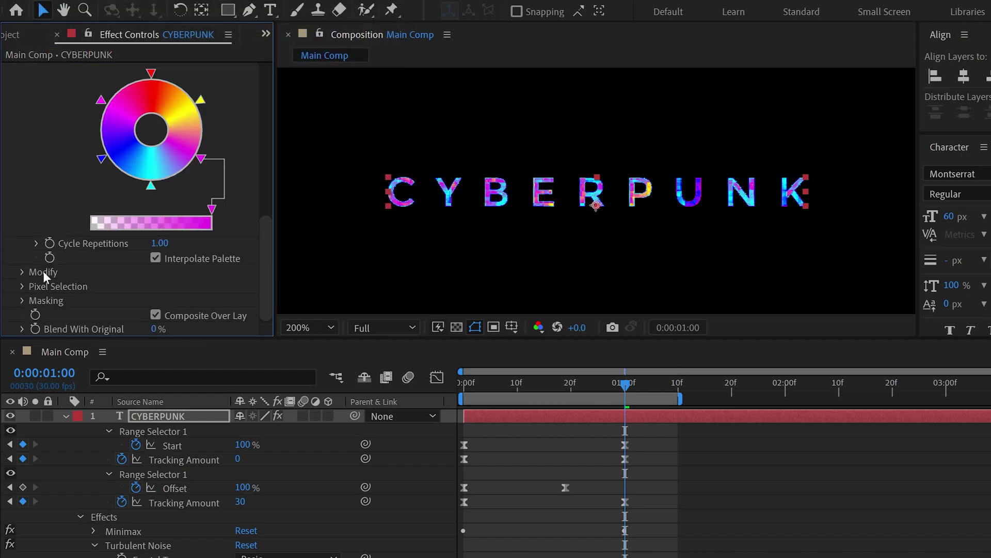
{"action": "left_click", "coordinate": [22, 273]}
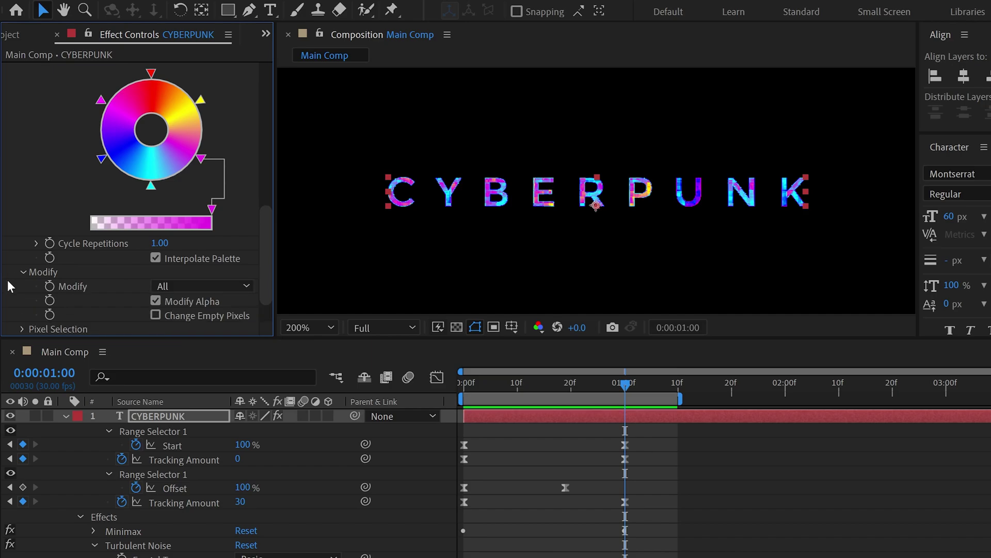
{"action": "key", "text": "period"}
{"action": "left_click_drag", "start_coordinate": [354, 182], "coordinate": [671, 192]}
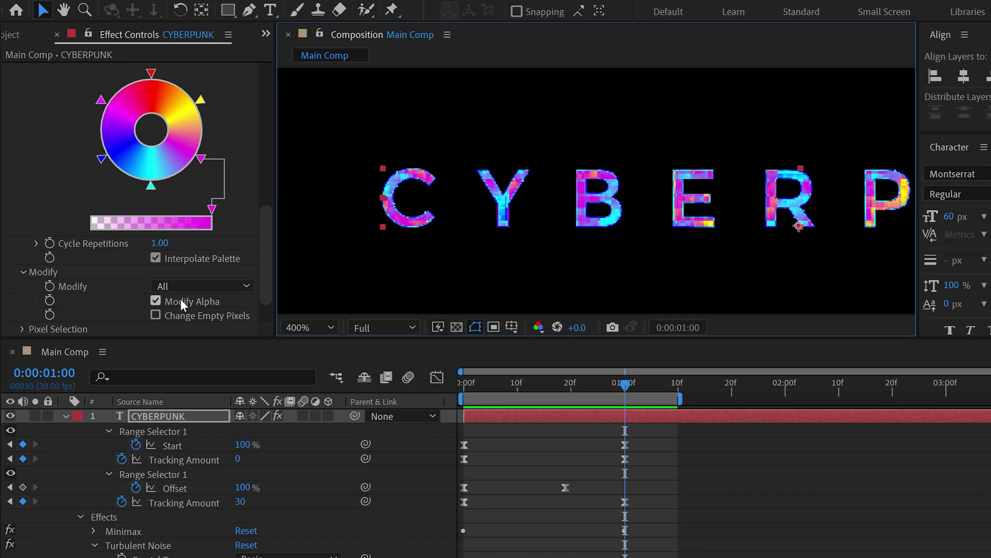
{"action": "left_click", "coordinate": [155, 301]}
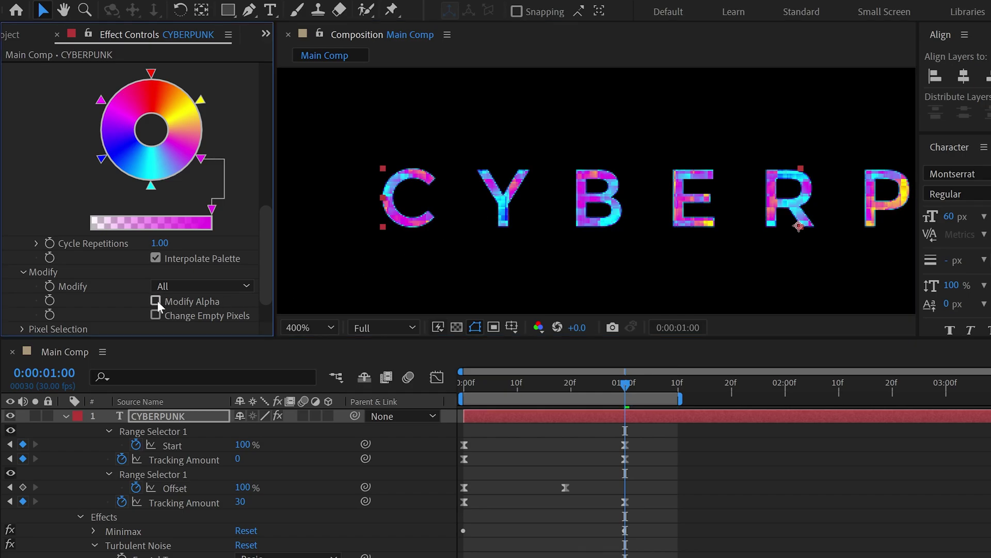
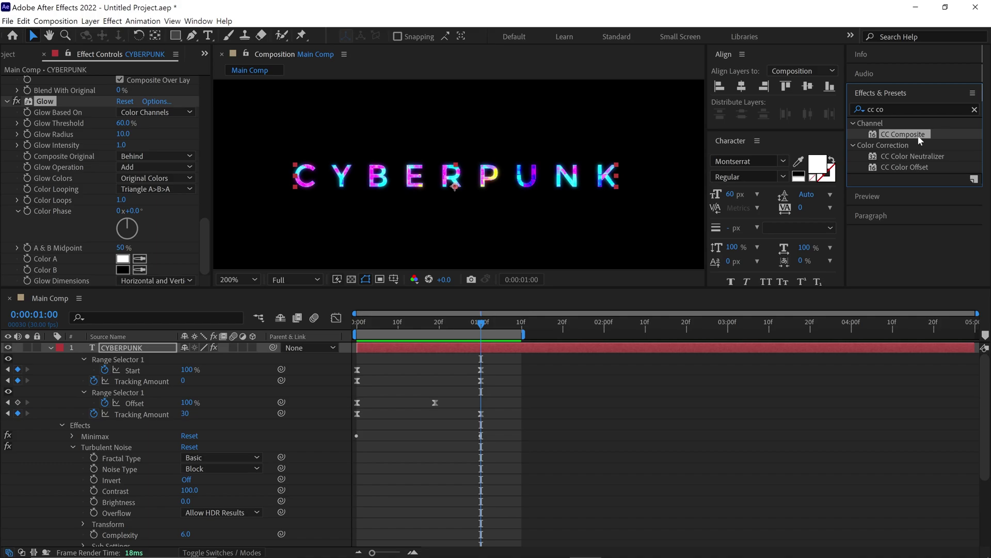
Apply CC Composite to the CYBERPUNK layer and keyframe the Glow Intensity at 0 at 0:00:01:00
{"action": "left_click_drag", "start_coordinate": [918, 135], "coordinate": [153, 348]}
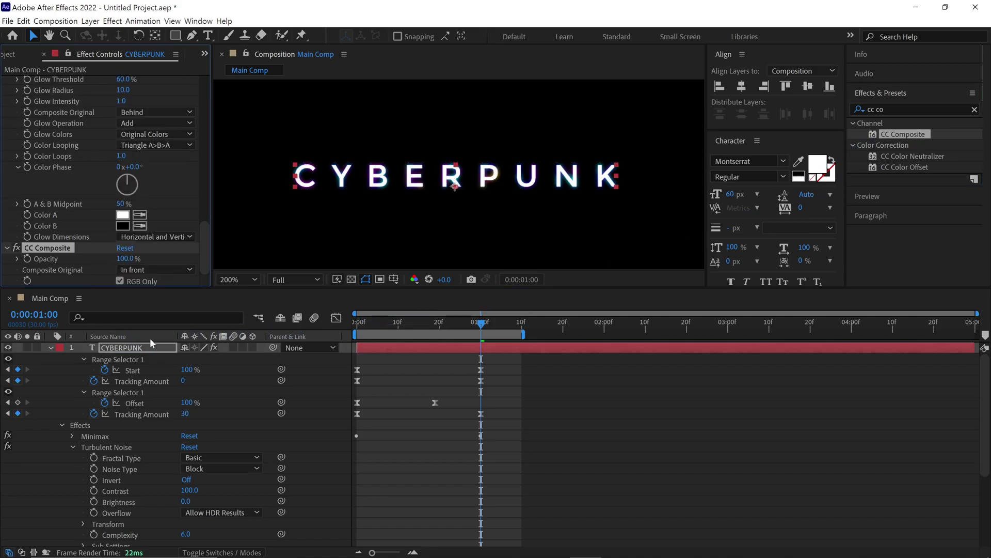
{"action": "scroll", "coordinate": [89, 202], "scroll_direction": "up", "scroll_amount": 2}
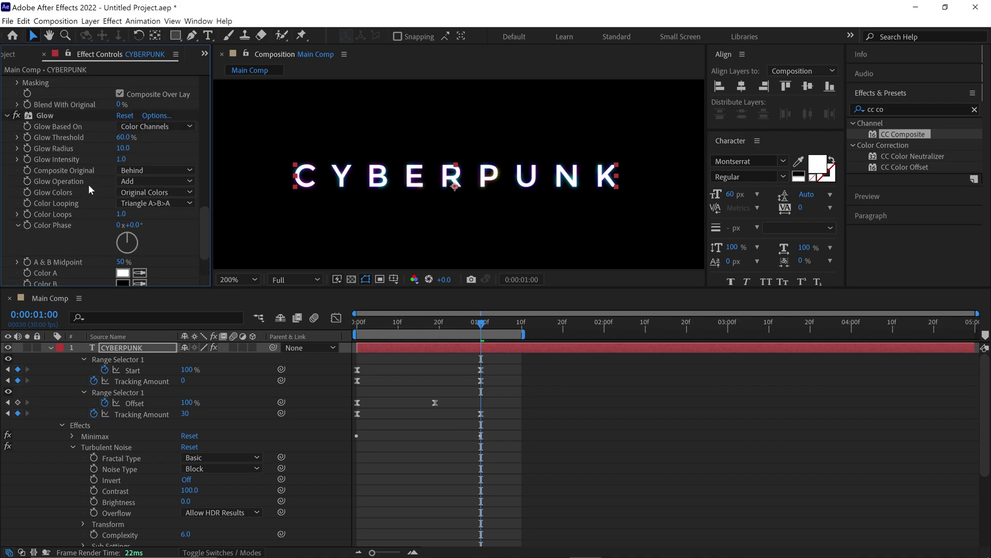
{"action": "left_click", "coordinate": [26, 160]}
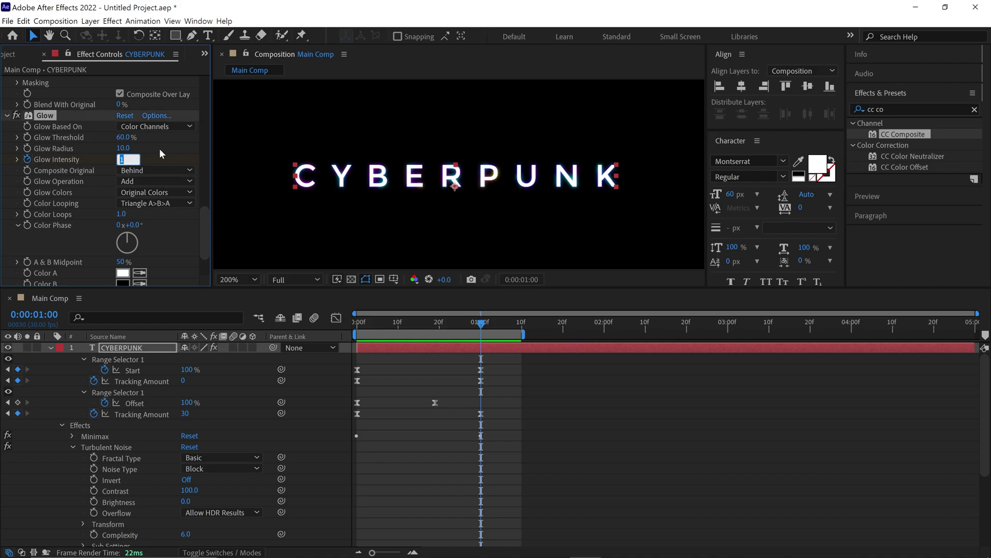
{"action": "type", "text": "0"}
{"action": "key", "text": "Return"}
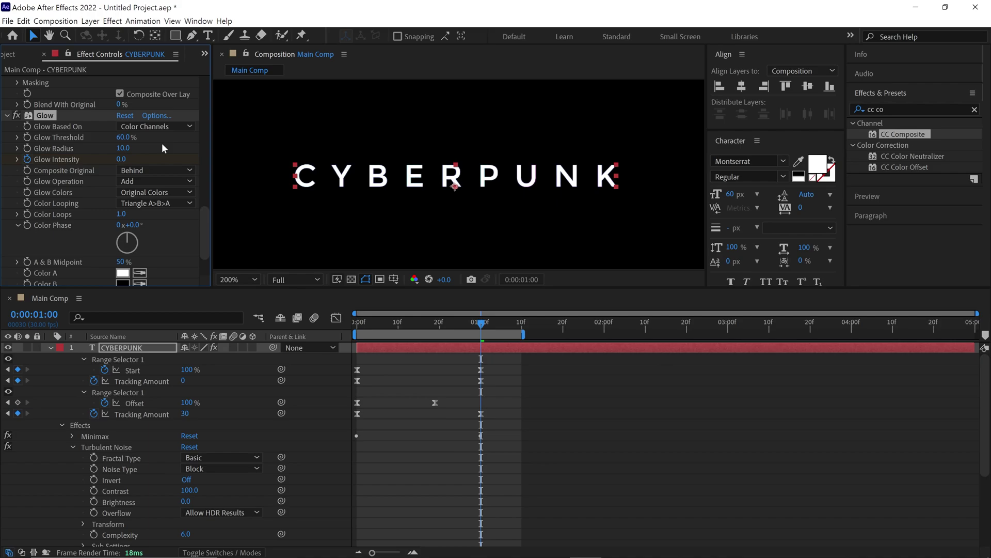
Keyframe Colorama's Blend With Original at 100% at 0:00:01:00
{"action": "scroll", "coordinate": [73, 180], "scroll_direction": "down", "scroll_amount": 10}
{"action": "scroll", "coordinate": [74, 189], "scroll_direction": "up", "scroll_amount": 3}
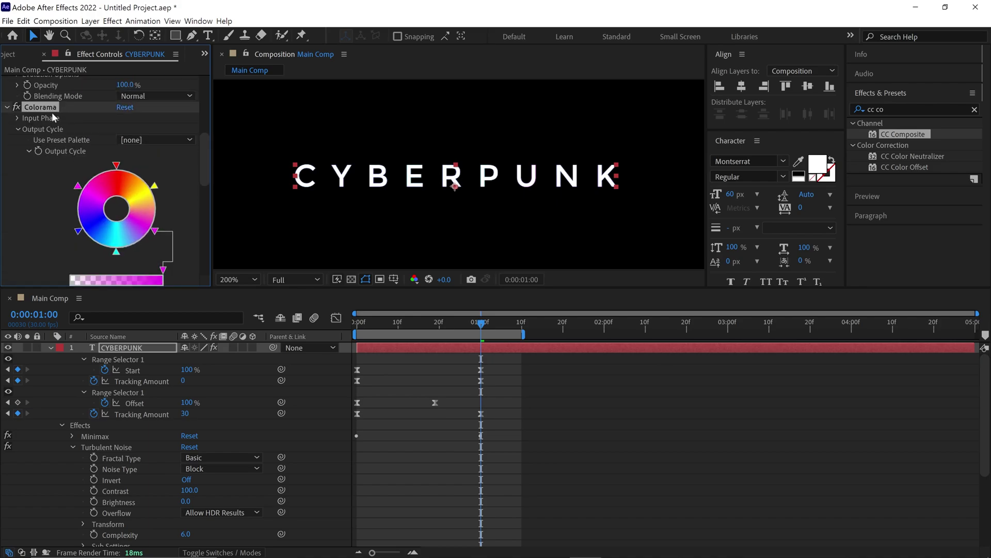
{"action": "scroll", "coordinate": [50, 155], "scroll_direction": "down", "scroll_amount": 4}
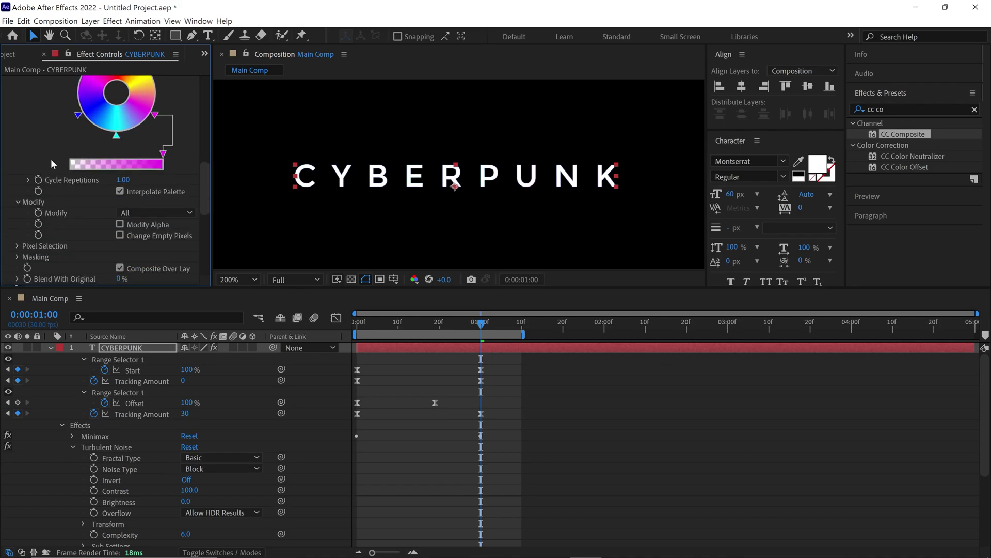
{"action": "scroll", "coordinate": [51, 159], "scroll_direction": "down", "scroll_amount": 1}
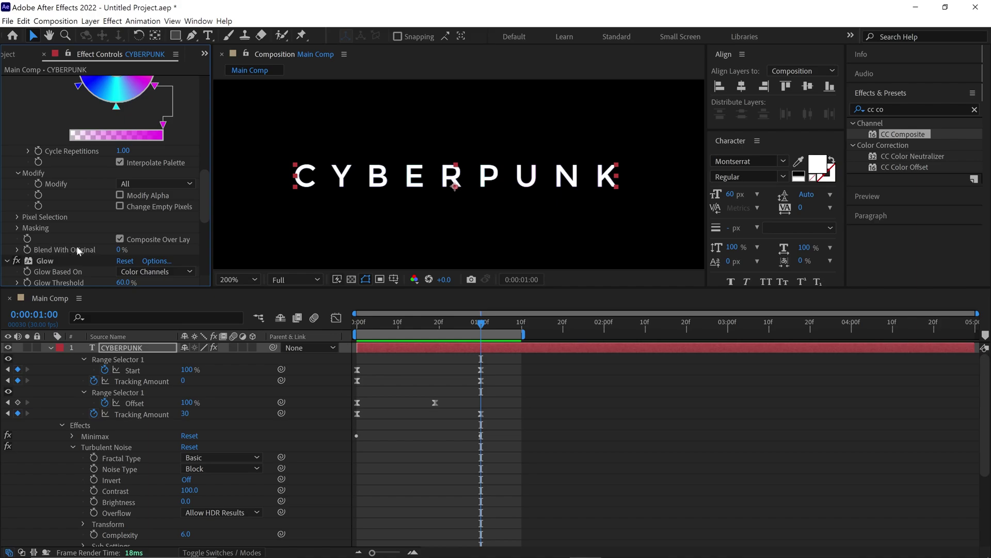
{"action": "left_click", "coordinate": [27, 250]}
{"action": "left_click_drag", "start_coordinate": [118, 251], "coordinate": [194, 252]}
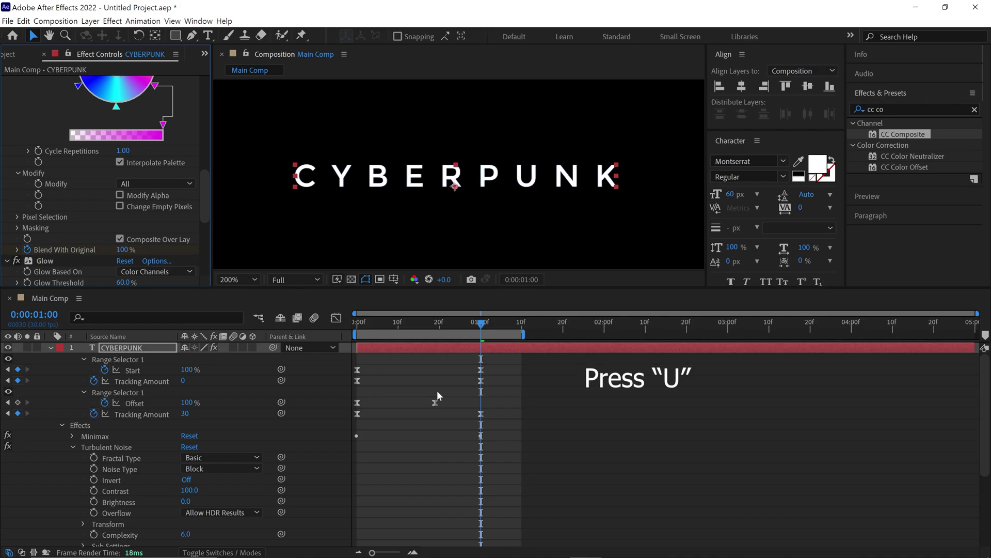
Show only the layer's keyframed properties and keyframe Glow Intensity at 1 at 0:00:00:00
{"action": "key", "text": "u"}
{"action": "key", "text": "u"}
{"action": "left_click_drag", "start_coordinate": [499, 449], "coordinate": [469, 489]}
{"action": "left_click_drag", "start_coordinate": [480, 324], "coordinate": [348, 335]}
{"action": "left_click", "coordinate": [185, 479]}
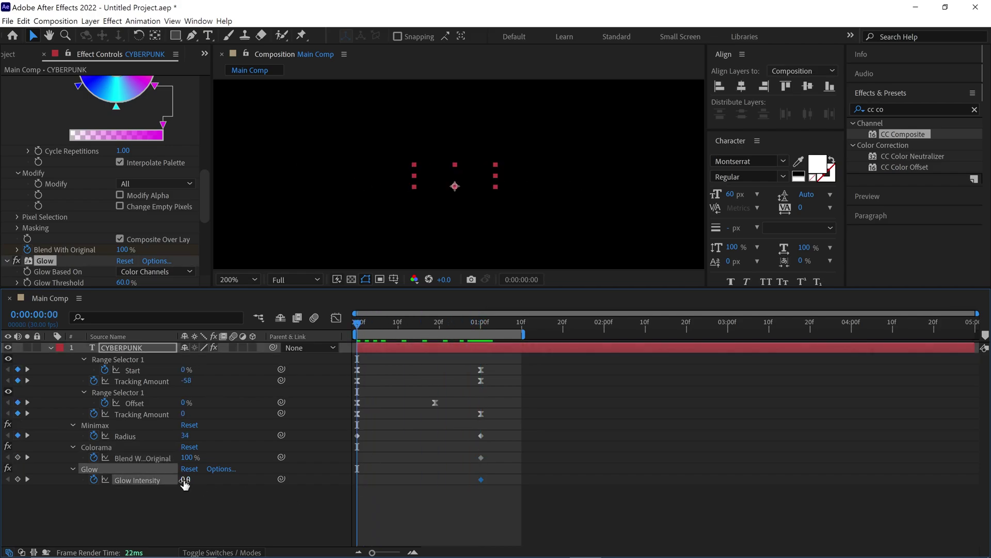
{"action": "type", "text": "1"}
{"action": "left_click", "coordinate": [224, 478]}
Keyframe Colorama's Blend With Original at 0% at 0:00:00:00
{"action": "left_click", "coordinate": [155, 459]}
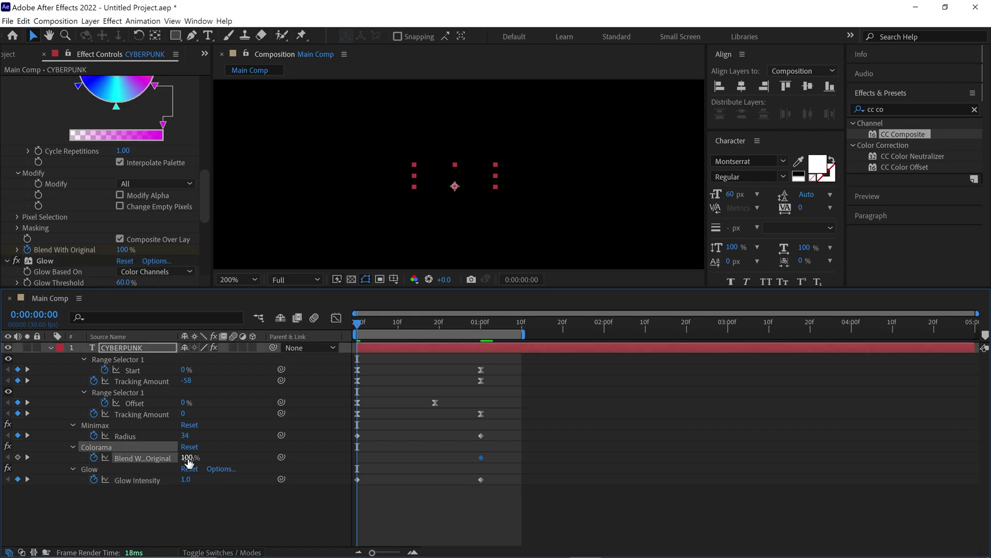
{"action": "left_click", "coordinate": [187, 457]}
{"action": "type", "text": "0"}
{"action": "left_click", "coordinate": [240, 454]}
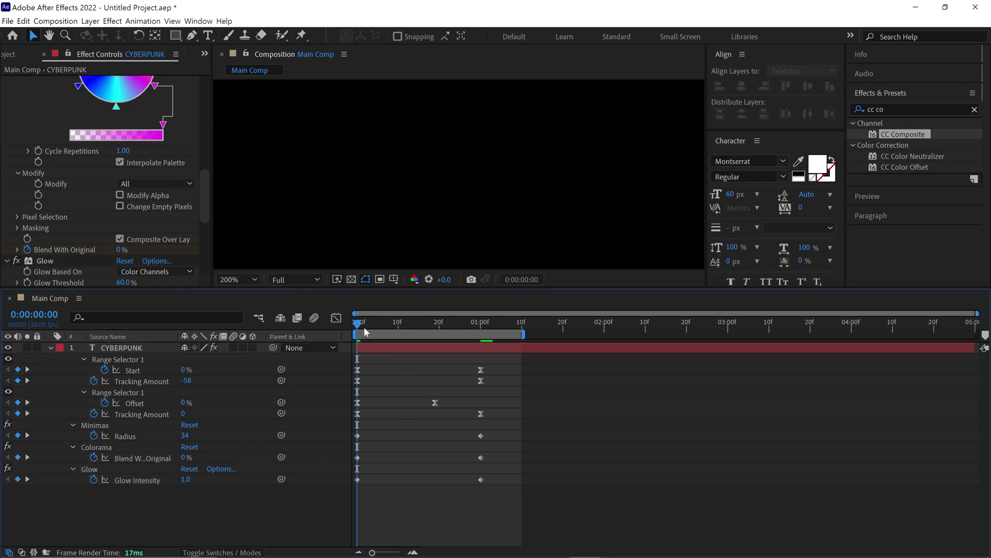
Apply Easy Ease to all Minimax Radius, Colorama Blend With Original and Glow Intensity keyframes of the CYBERPUNK layer
{"action": "left_click_drag", "start_coordinate": [364, 331], "coordinate": [488, 331]}
{"action": "key", "text": "comma"}
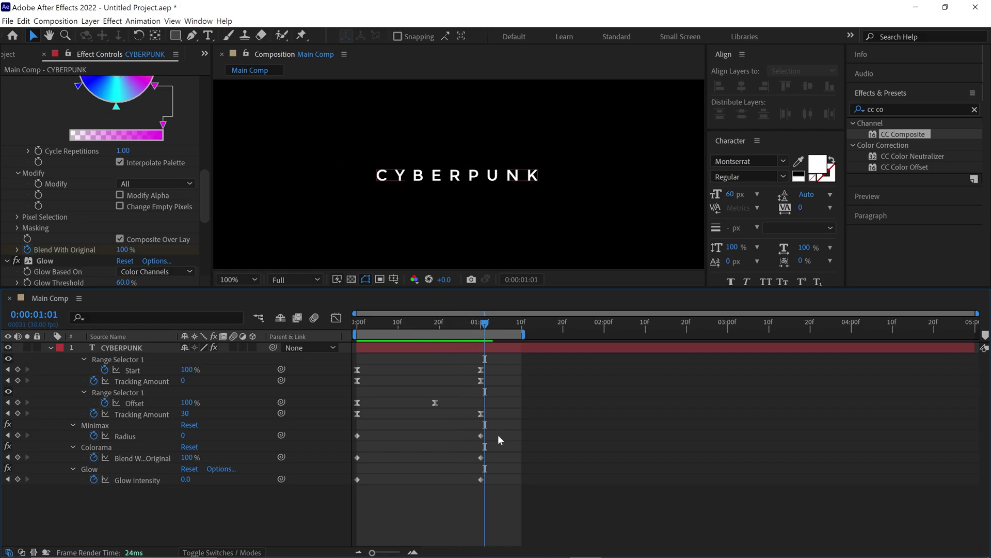
{"action": "left_click_drag", "start_coordinate": [491, 432], "coordinate": [345, 490]}
{"action": "right_click", "coordinate": [481, 435]}
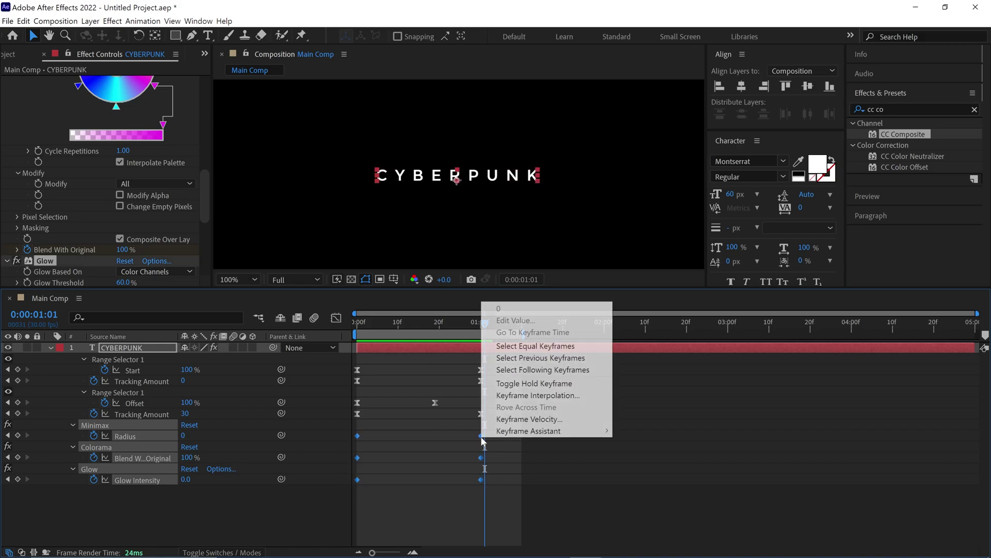
{"action": "mouse_move", "coordinate": [568, 431]}
{"action": "left_click", "coordinate": [629, 467]}
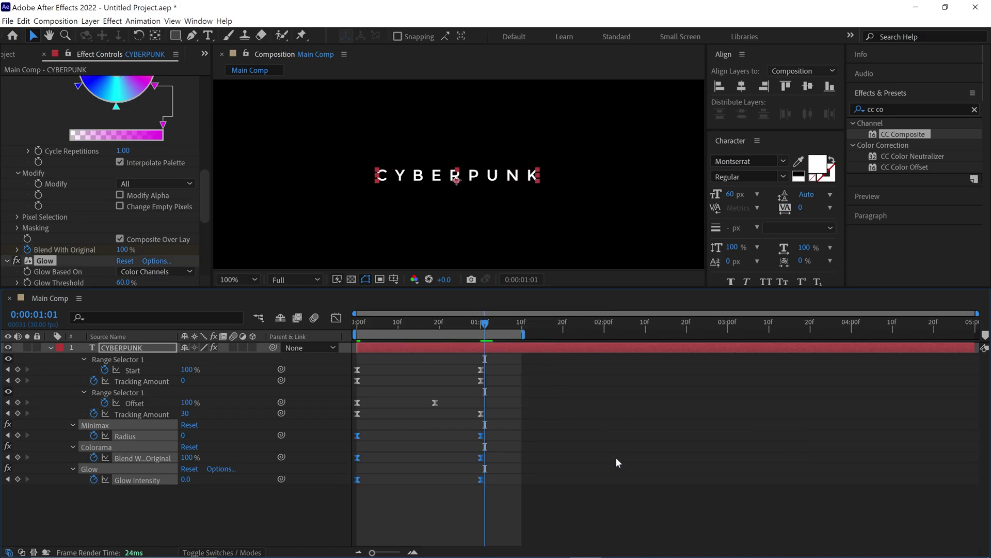
Collapse the CYBERPUNK layer's effects and duplicate the Glow effect
{"action": "left_click", "coordinate": [76, 259]}
{"action": "left_click", "coordinate": [7, 260], "text": "ctrl"}
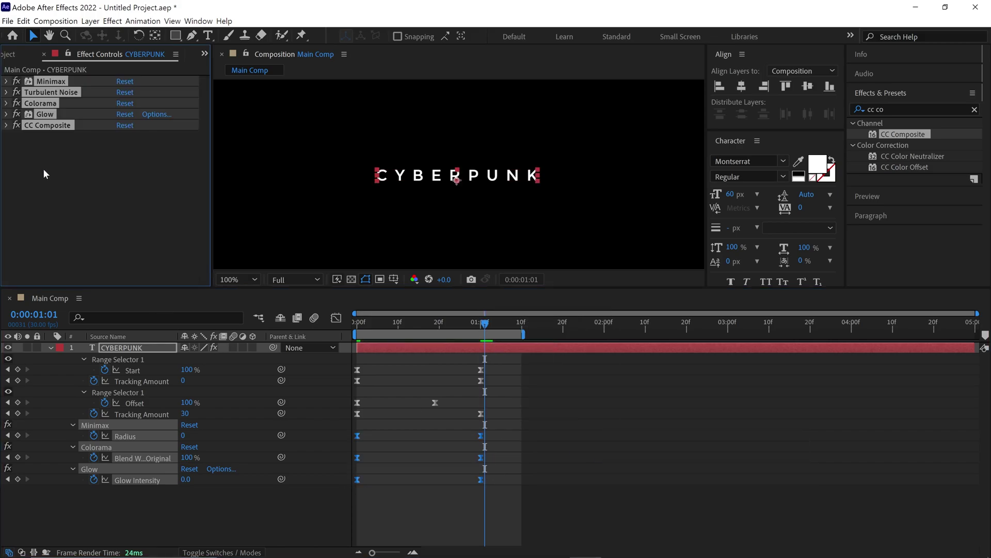
{"action": "left_click", "coordinate": [53, 115]}
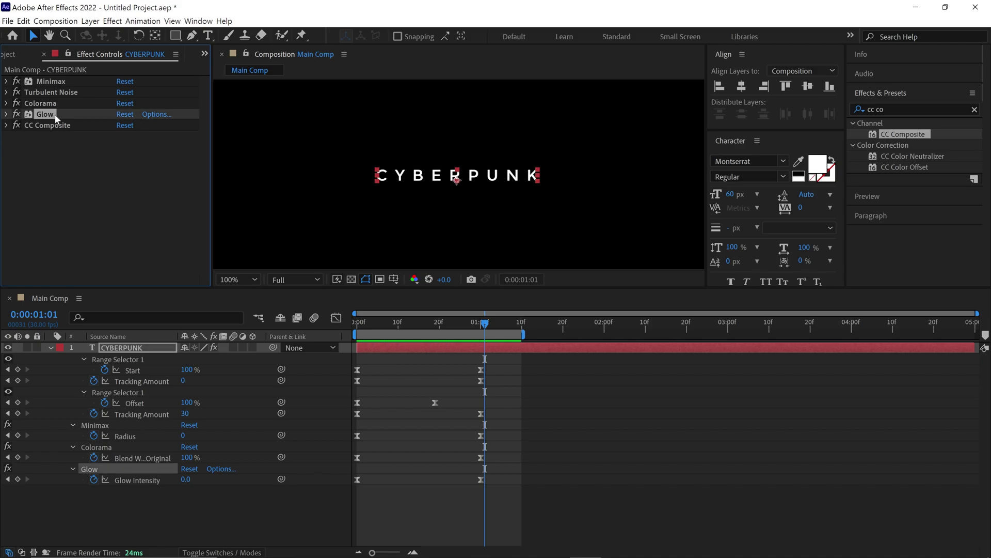
{"action": "key", "text": "ctrl+d"}
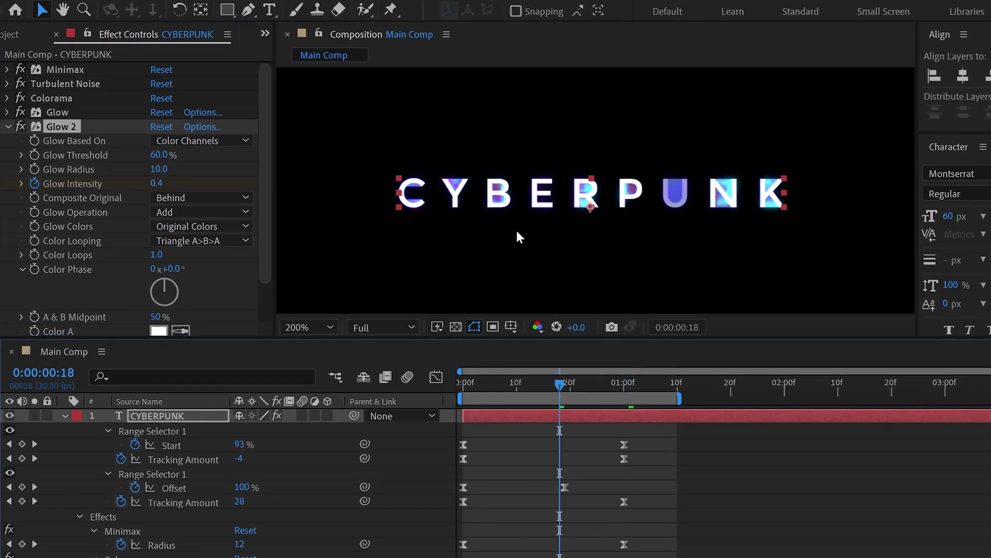
Set the duplicated Glow's Threshold to 80% and its Radius to 40, checking the text at 0:00:00:08
{"action": "scroll", "coordinate": [516, 230], "scroll_direction": "up", "scroll_amount": 2}
{"action": "left_click", "coordinate": [507, 382]}
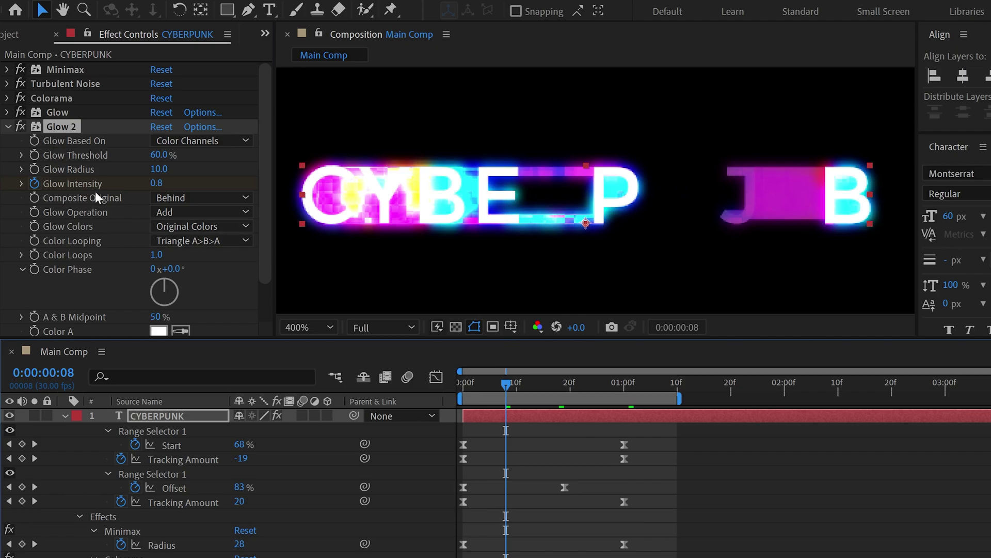
{"action": "left_click_drag", "start_coordinate": [164, 178], "coordinate": [161, 164]}
{"action": "key", "text": "comma"}
{"action": "left_click", "coordinate": [159, 155]}
{"action": "type", "text": "80"}
{"action": "key", "text": "Return"}
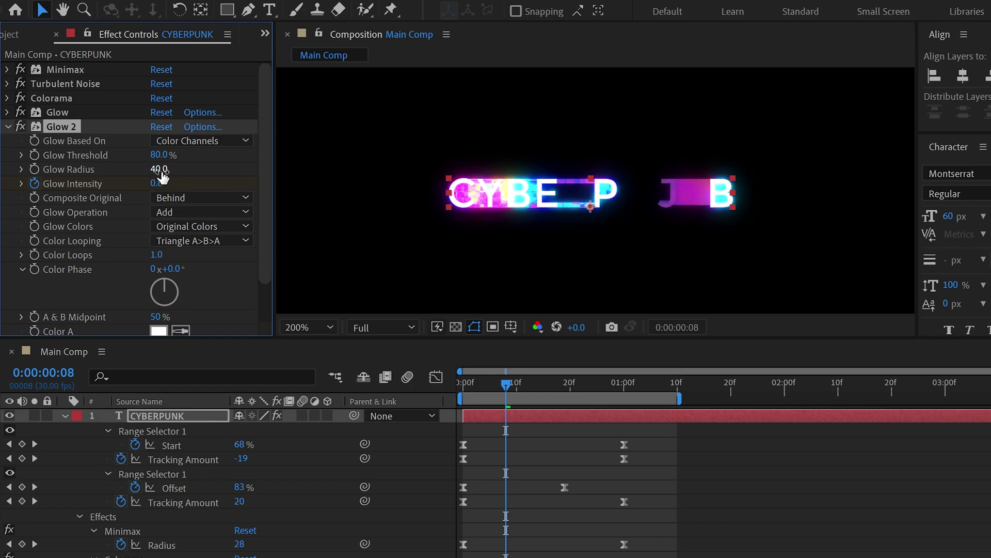
{"action": "left_click", "coordinate": [212, 185]}
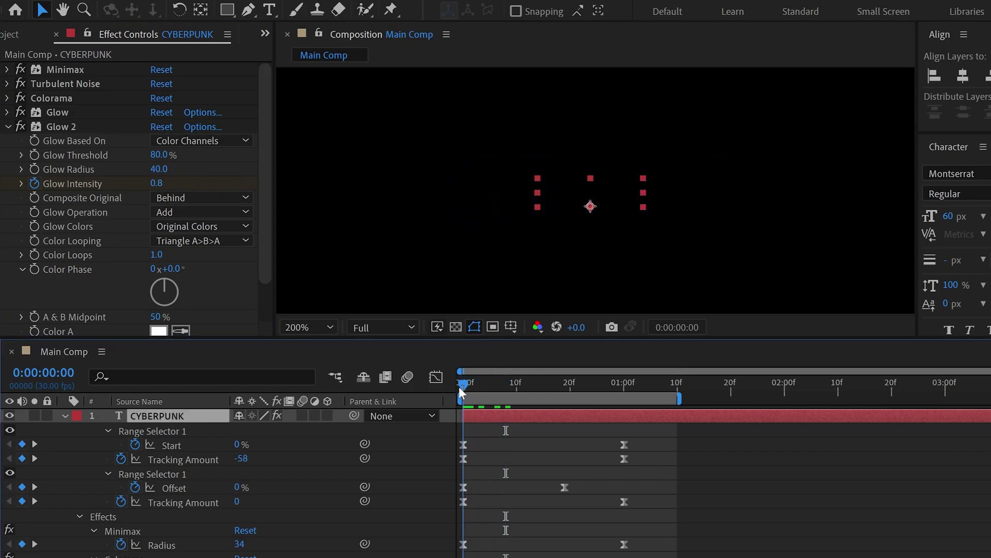
Preview the CYBERPUNK glitch animation from the start, including in an enlarged composition view
{"action": "left_click_drag", "start_coordinate": [459, 386], "coordinate": [555, 389]}
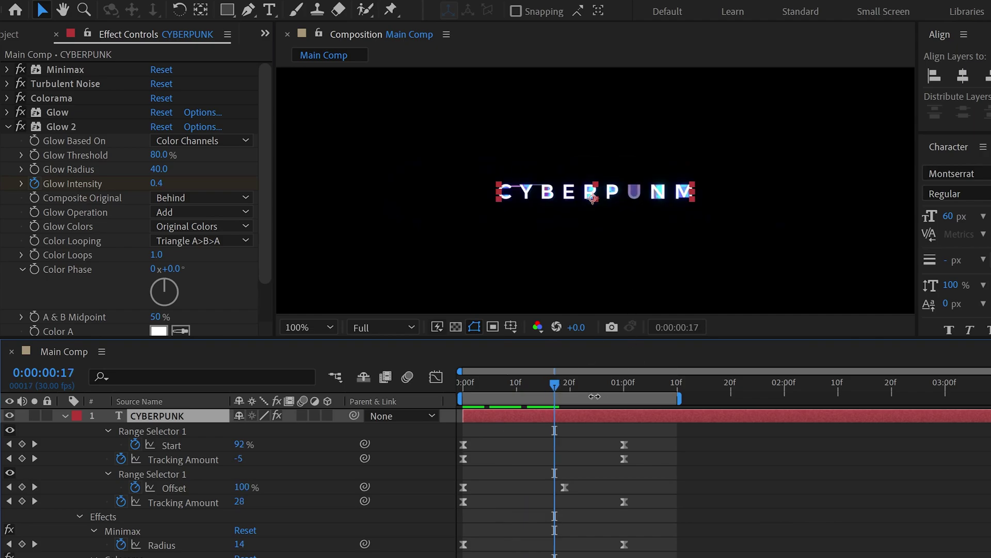
{"action": "key", "text": "space"}
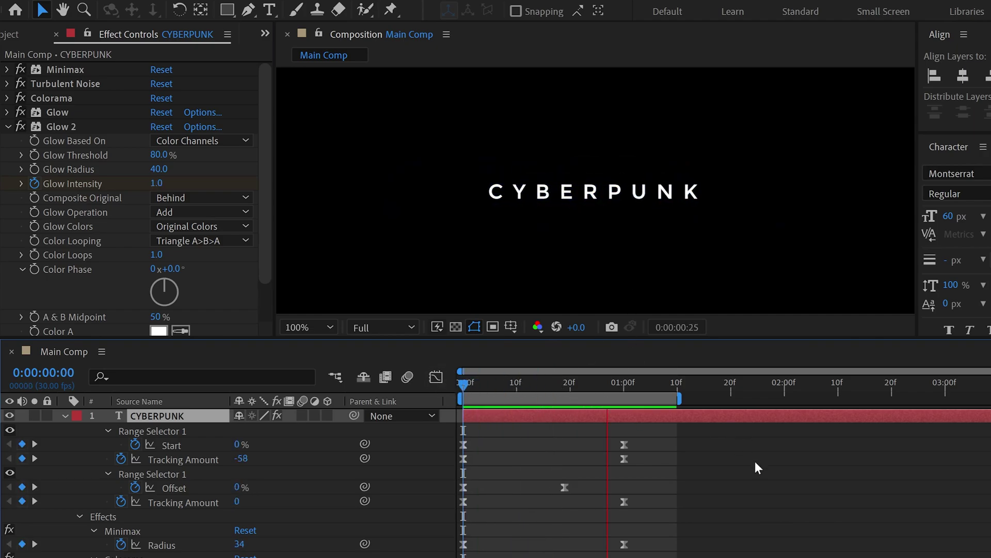
{"action": "key", "text": "grave"}
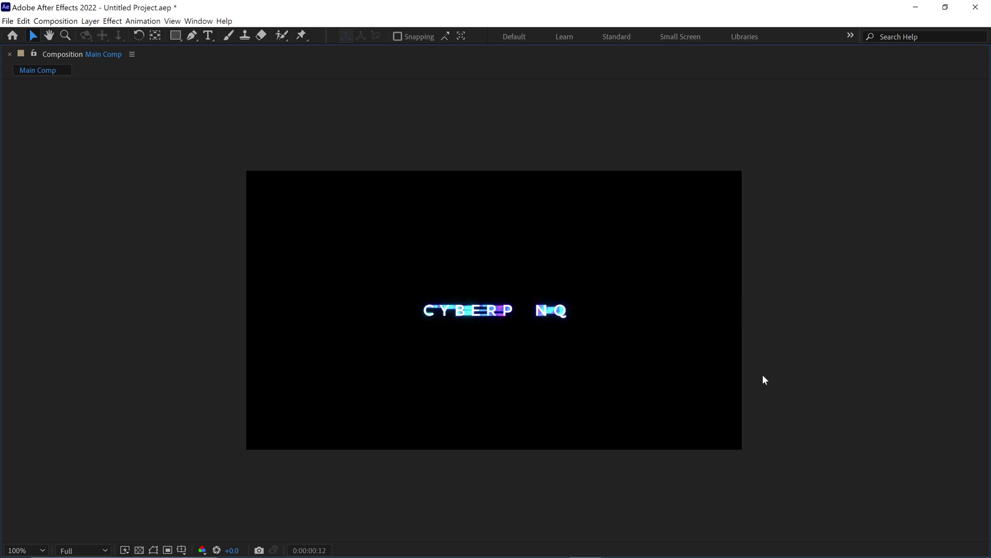
{"action": "key", "text": "grave"}
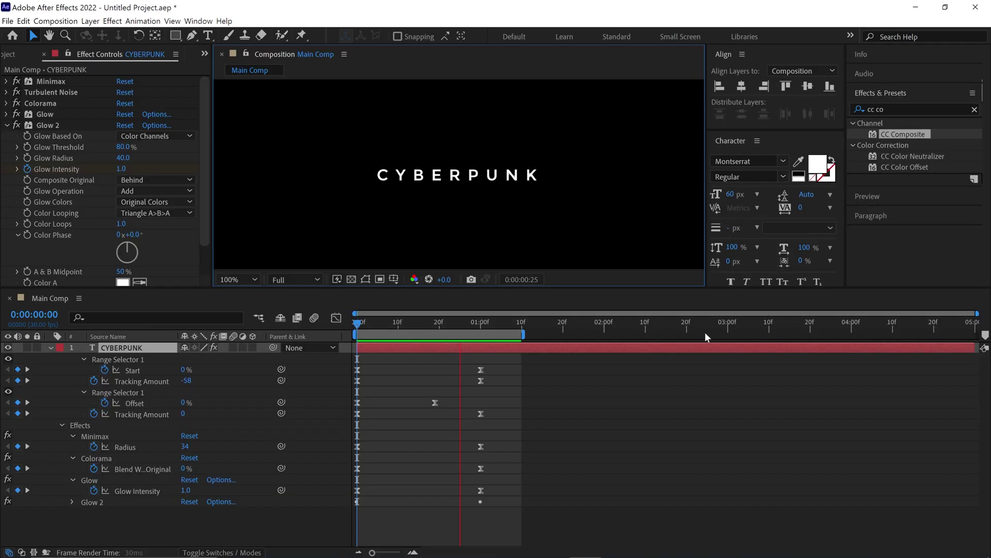
{"action": "key", "text": "space"}
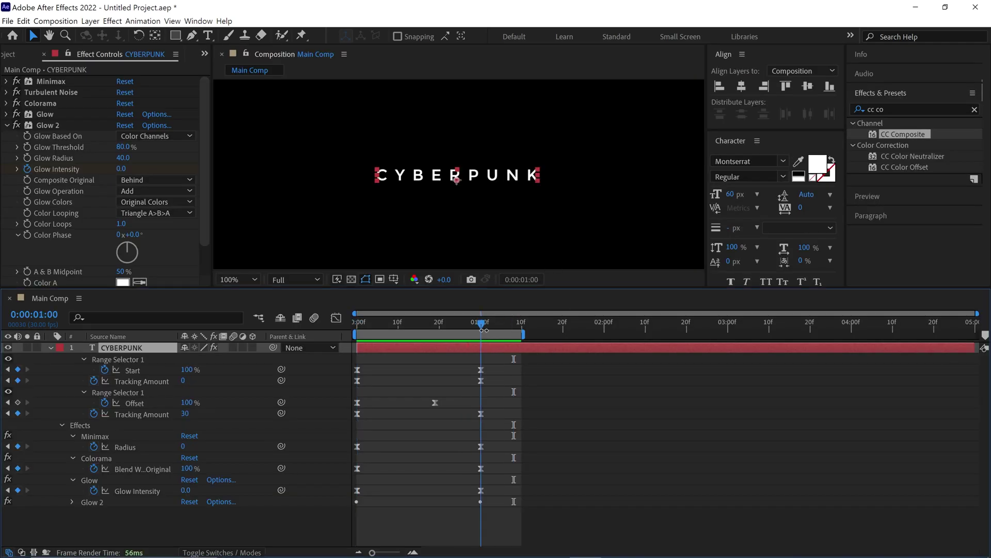
Collapse the CYBERPUNK layer and add a new 1920 x 1080 px solid named Noise
{"action": "left_click", "coordinate": [50, 348]}
{"action": "right_click", "coordinate": [238, 413]}
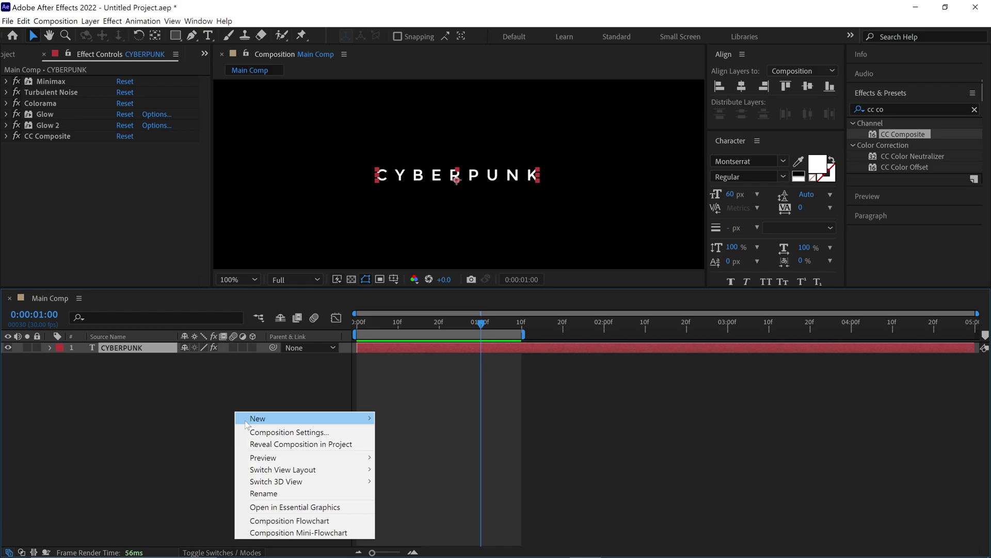
{"action": "mouse_move", "coordinate": [258, 418]}
{"action": "left_click", "coordinate": [462, 443]}
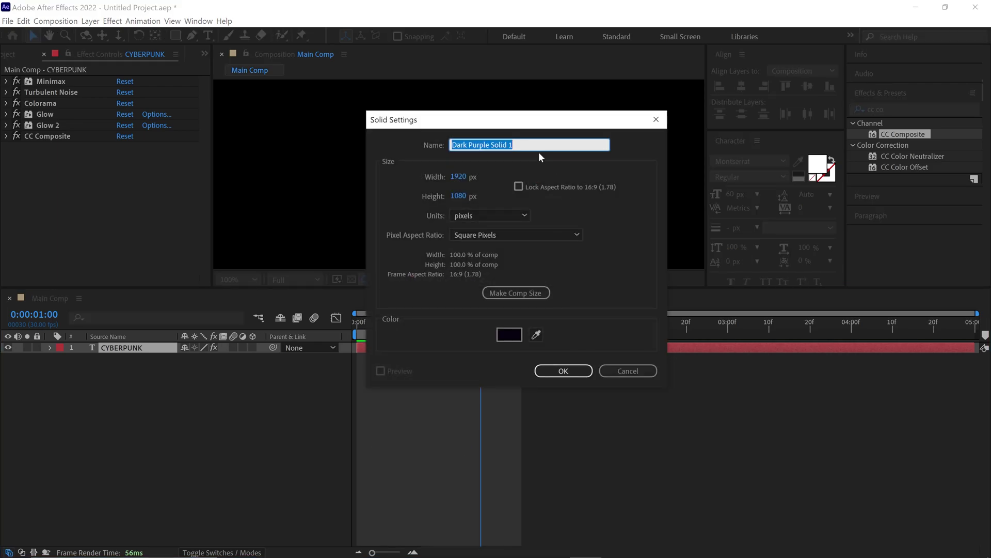
{"action": "type", "text": "Noise"}
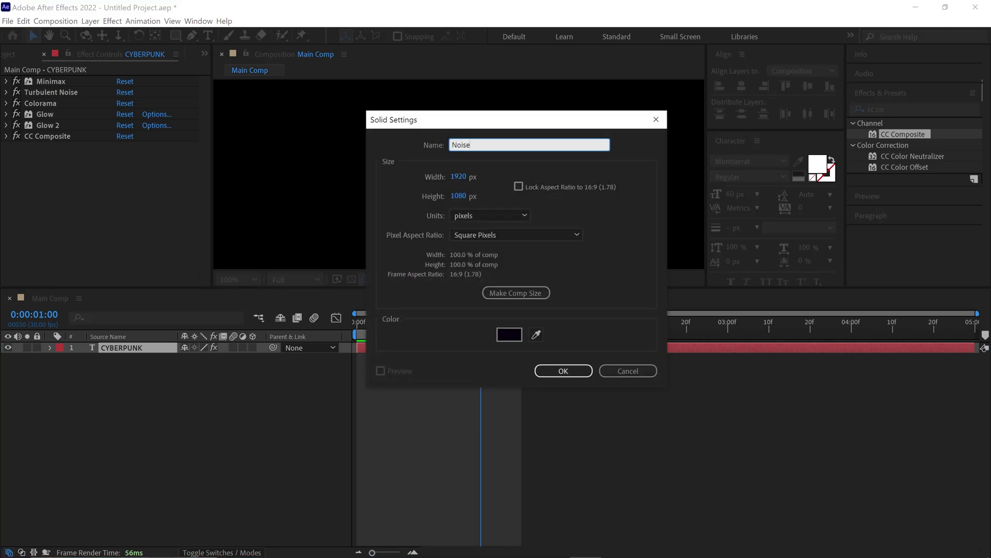
{"action": "key", "text": "Return"}
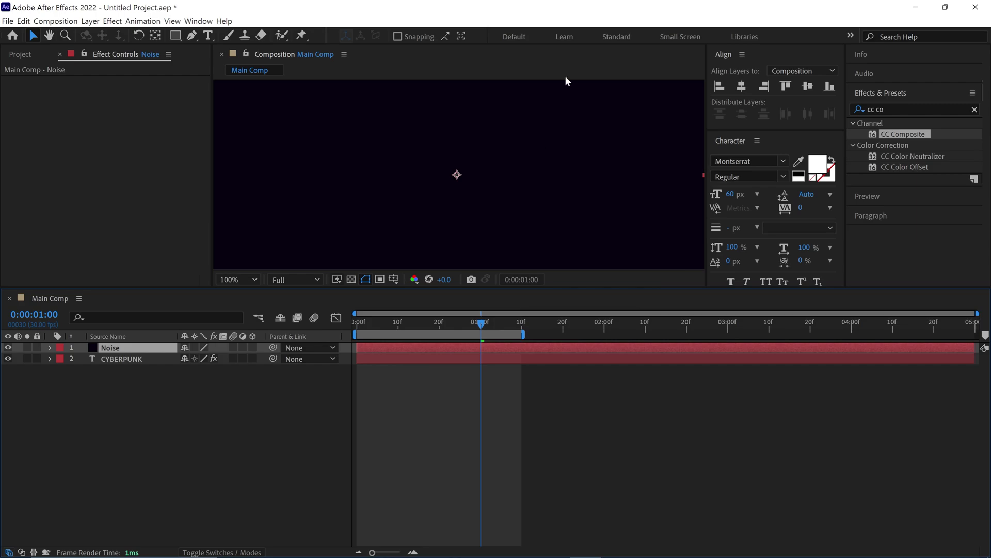
Apply Turbulent Noise to the Noise solid and set its Noise Type to Block
{"action": "left_click", "coordinate": [909, 109]}
{"action": "type", "text": "turbu"}
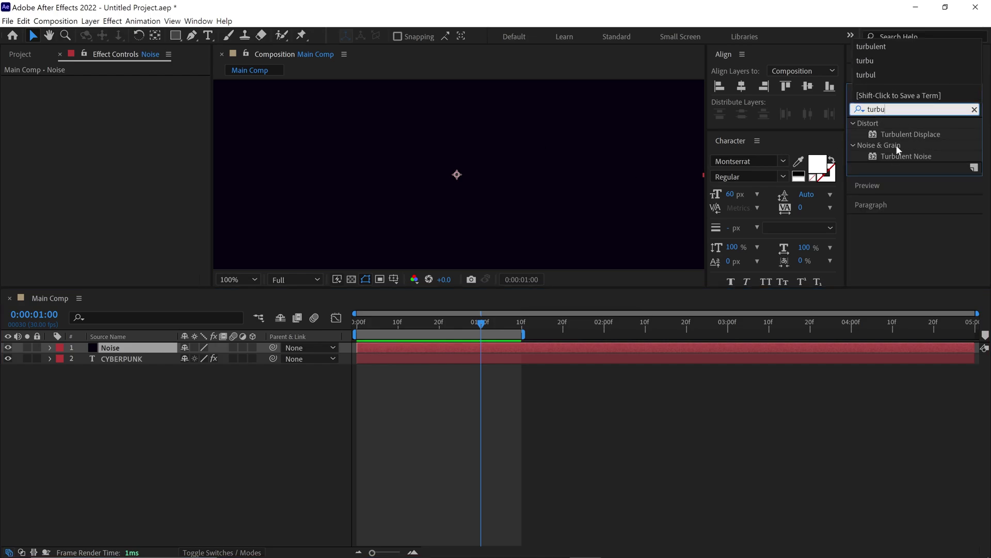
{"action": "left_click_drag", "start_coordinate": [905, 156], "coordinate": [135, 346]}
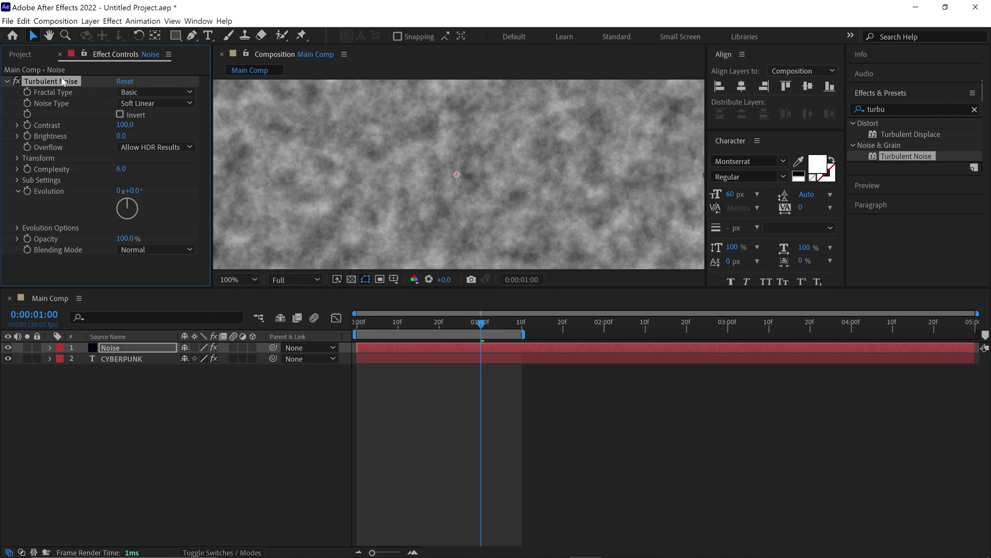
{"action": "left_click", "coordinate": [143, 98]}
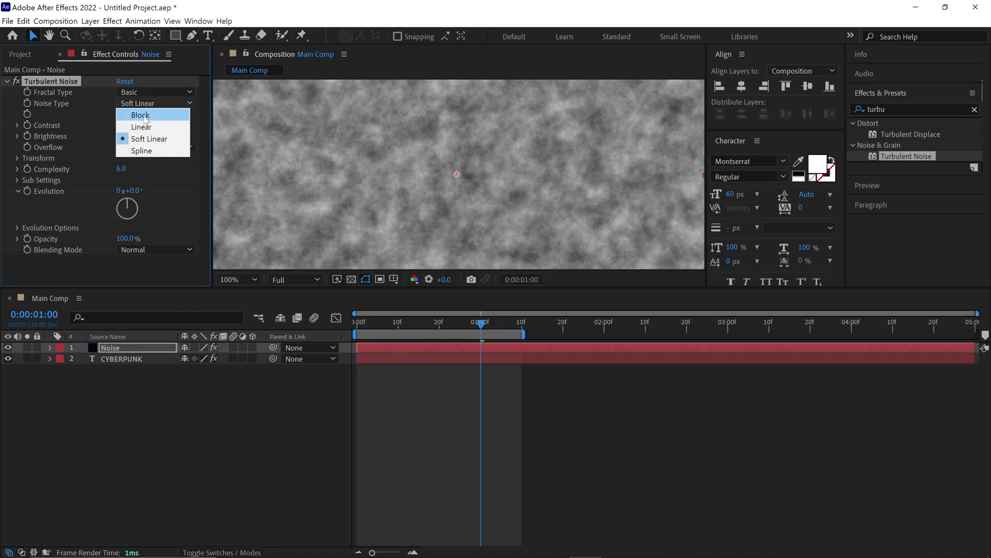
{"action": "left_click", "coordinate": [141, 115]}
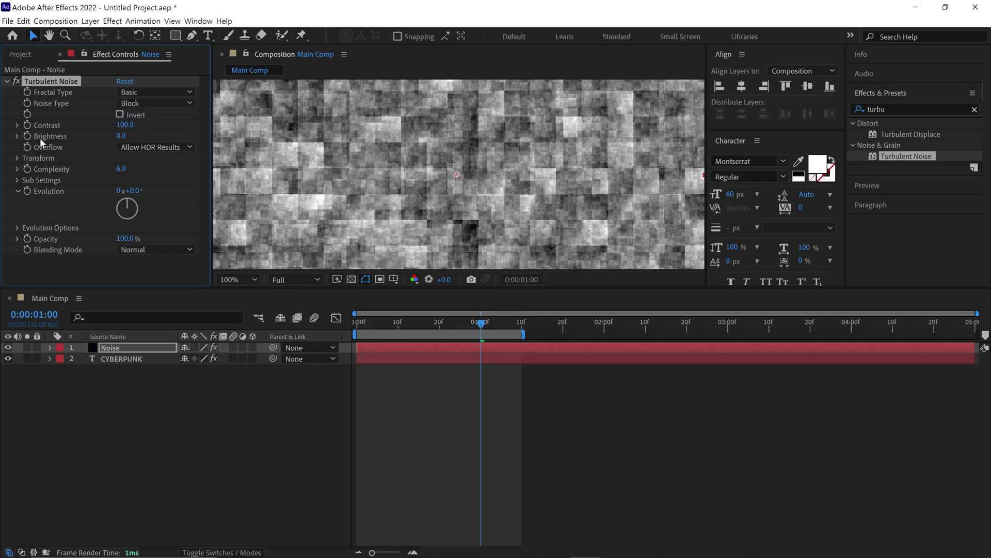
Disable Uniform Scaling in the Turbulent Noise transform, then set Scale Width to 200 and Scale Height to 40
{"action": "left_click", "coordinate": [18, 157]}
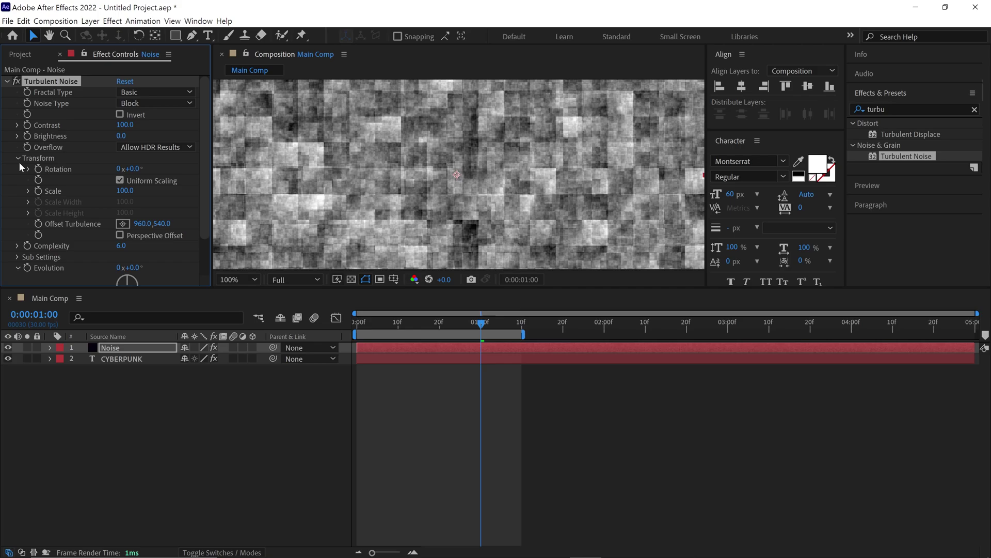
{"action": "left_click", "coordinate": [29, 190]}
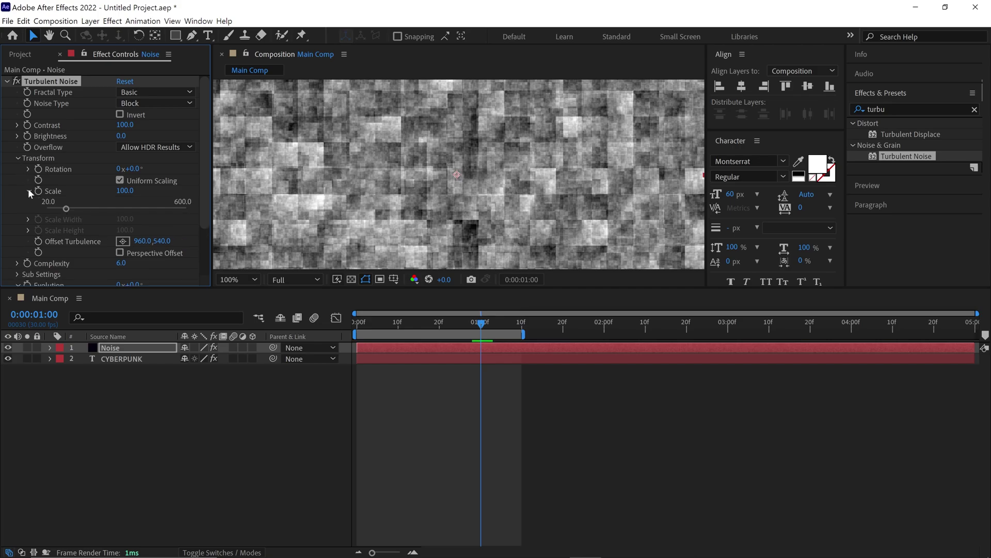
{"action": "left_click", "coordinate": [120, 180]}
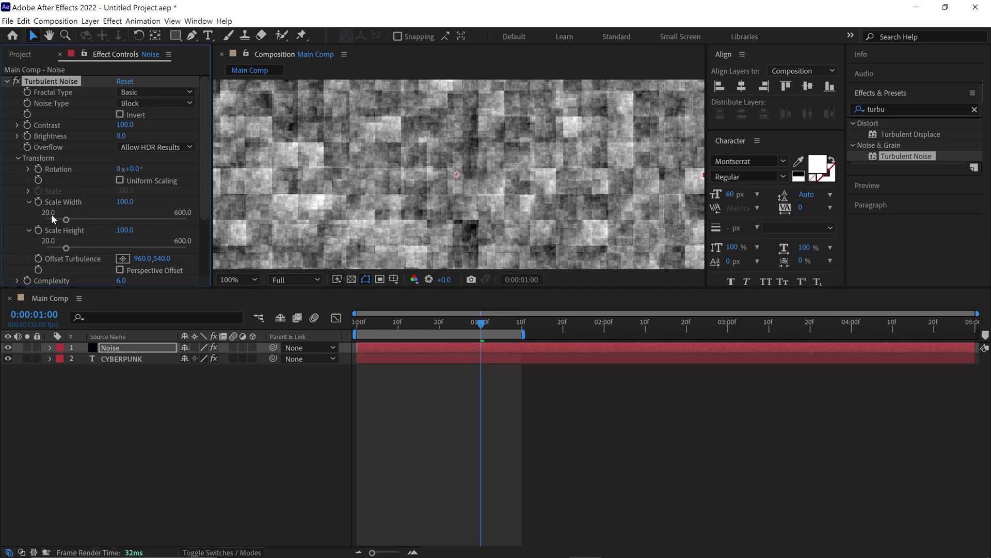
{"action": "left_click", "coordinate": [125, 202]}
{"action": "type", "text": "160"}
{"action": "key", "text": "Return"}
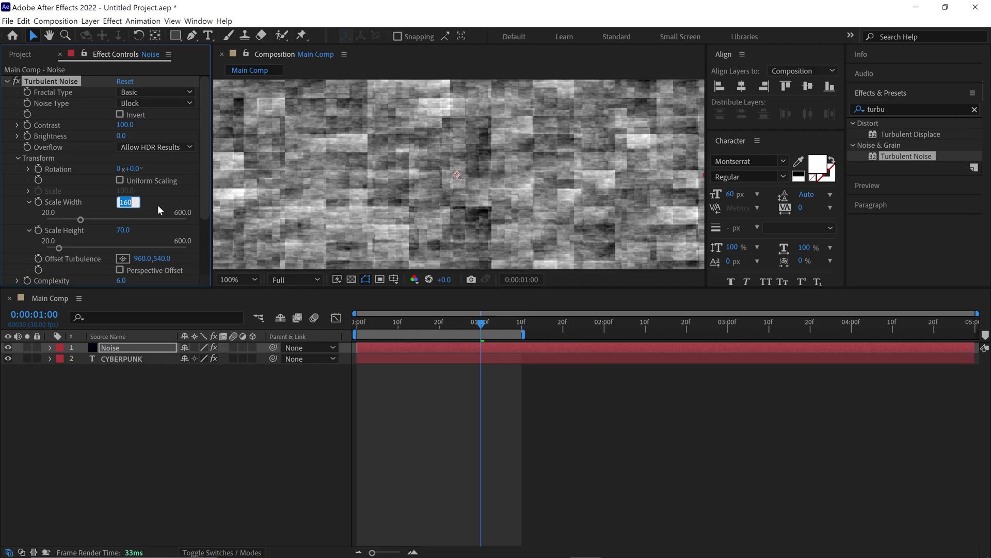
{"action": "type", "text": "200"}
{"action": "key", "text": "Return"}
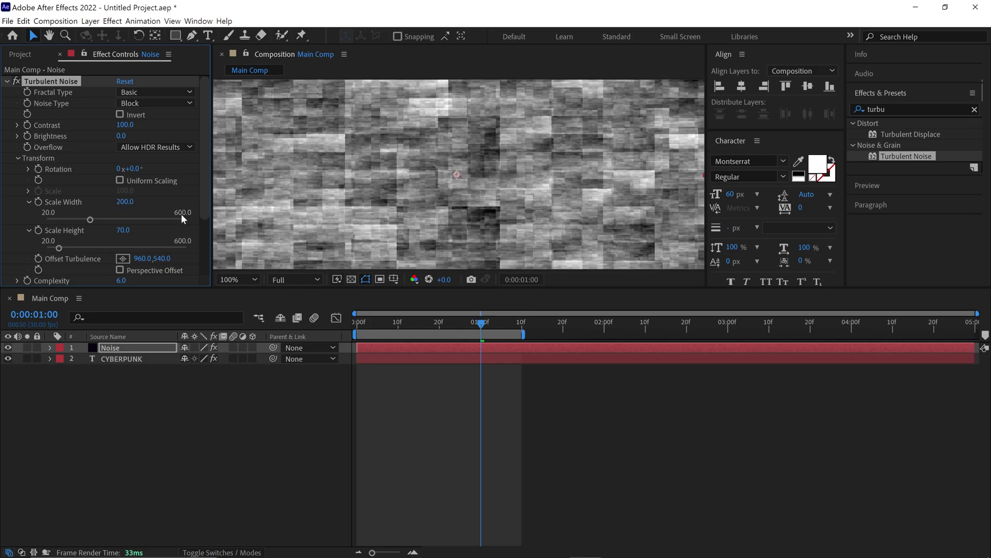
{"action": "left_click", "coordinate": [129, 230]}
{"action": "type", "text": "40"}
{"action": "key", "text": "Return"}
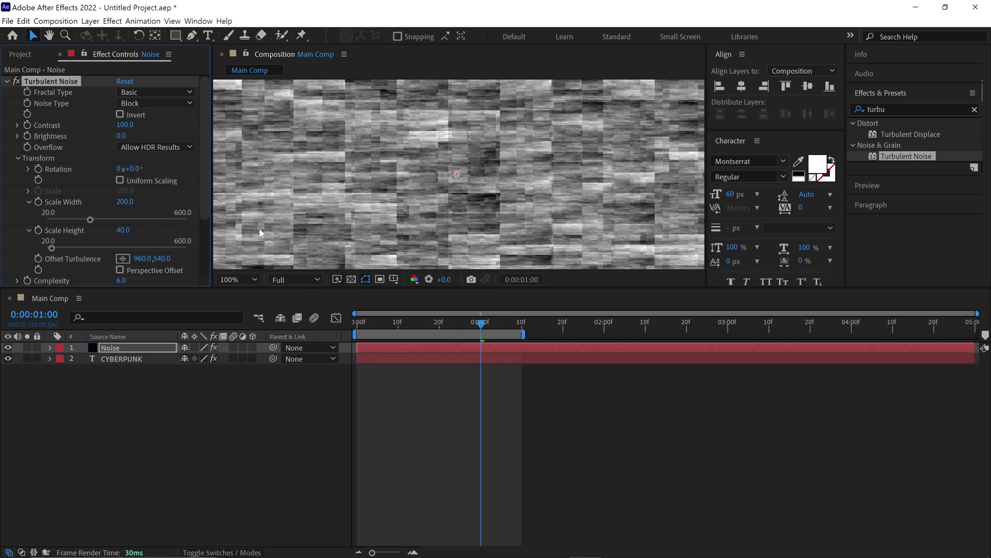
Add the expression time*3000 to the Evolution property of Turbulent Noise
{"action": "scroll", "coordinate": [23, 226], "scroll_direction": "down", "scroll_amount": 3}
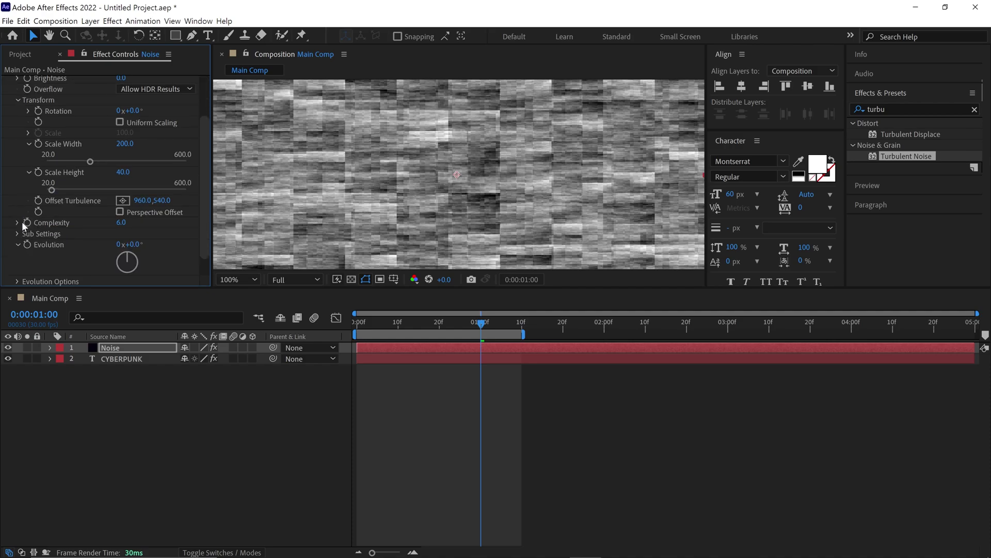
{"action": "left_click", "coordinate": [19, 222]}
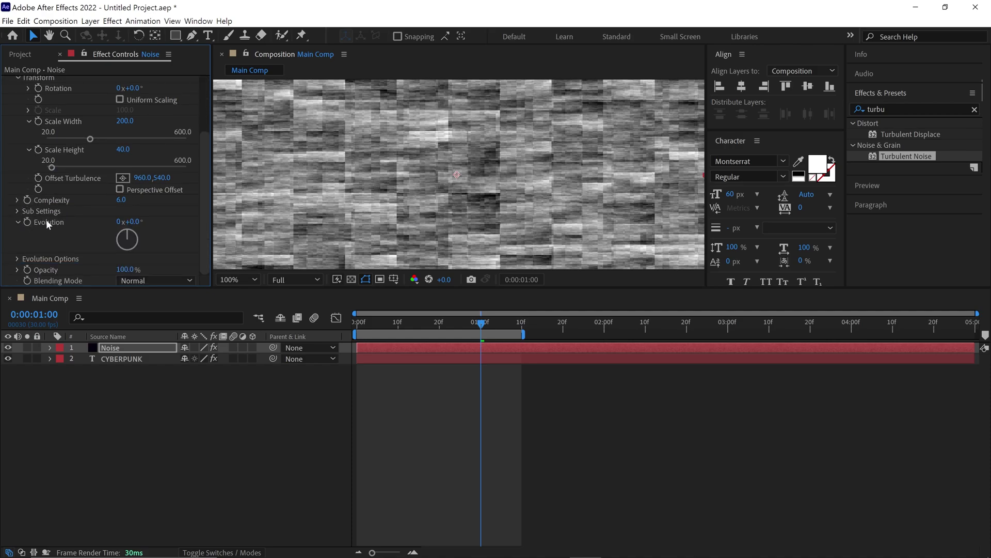
{"action": "left_click", "coordinate": [29, 225], "text": "alt"}
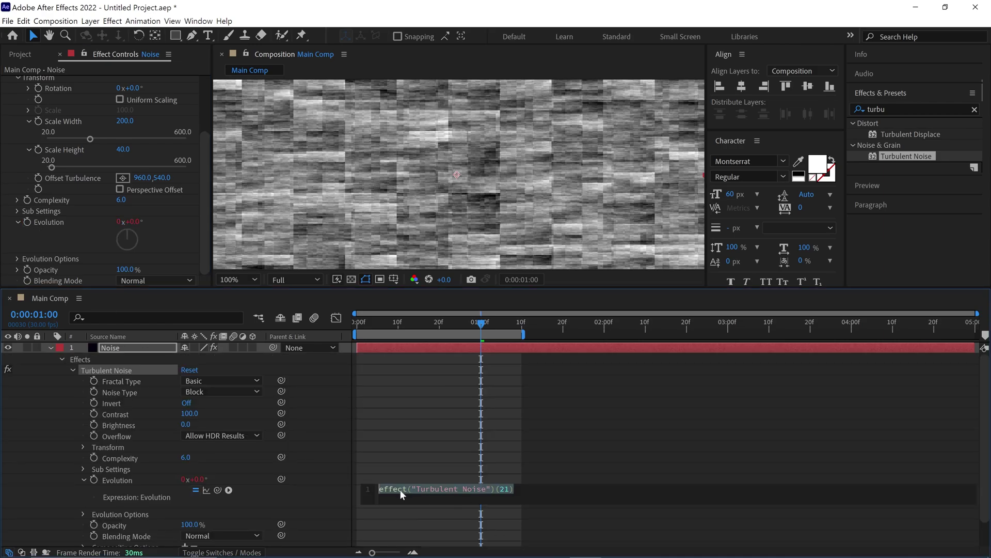
{"action": "type", "text": "time*"}
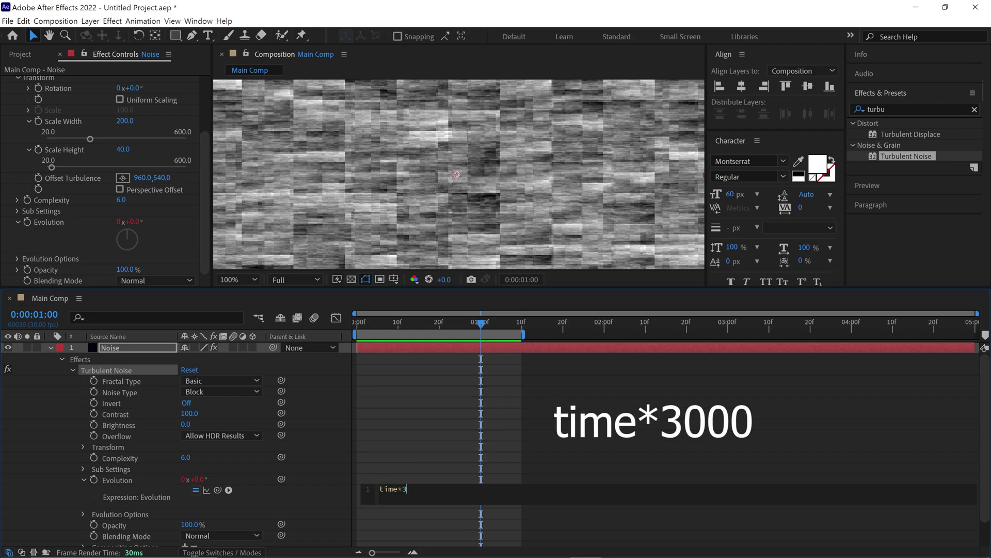
{"action": "type", "text": "3000"}
{"action": "left_click", "coordinate": [455, 478]}
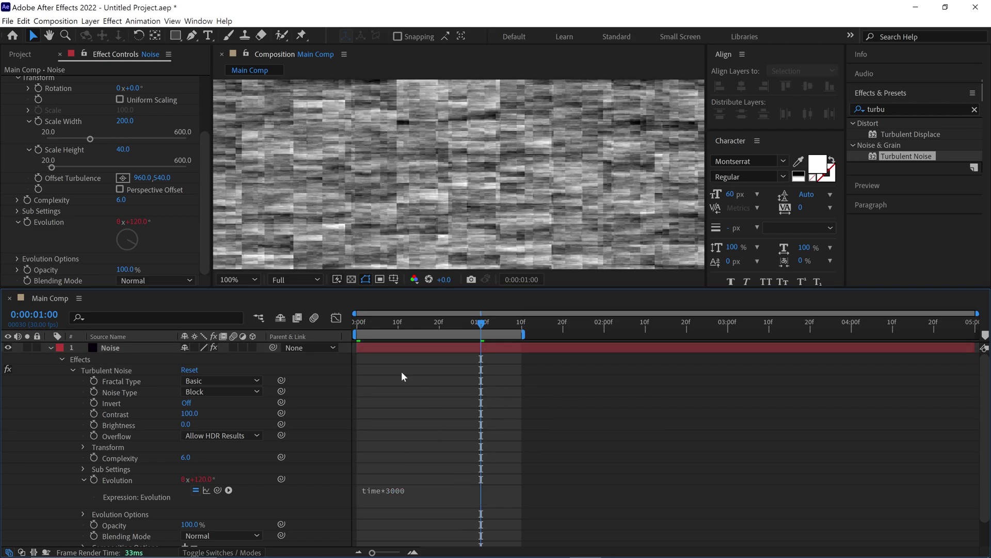
Play back the composition to check the motion of the block noise
{"action": "key", "text": "space"}
{"action": "key", "text": "comma"}
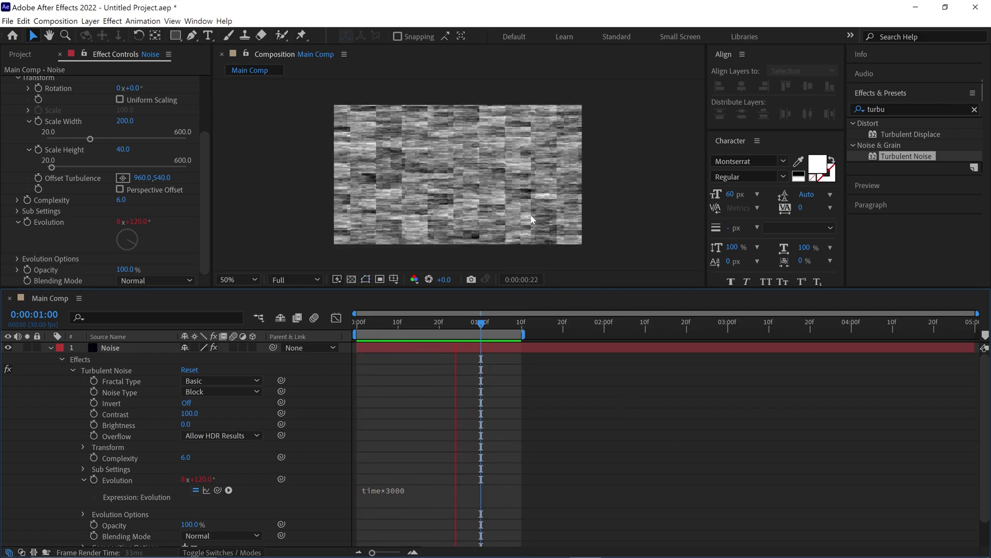
{"action": "key", "text": "space"}
{"action": "key", "text": "period"}
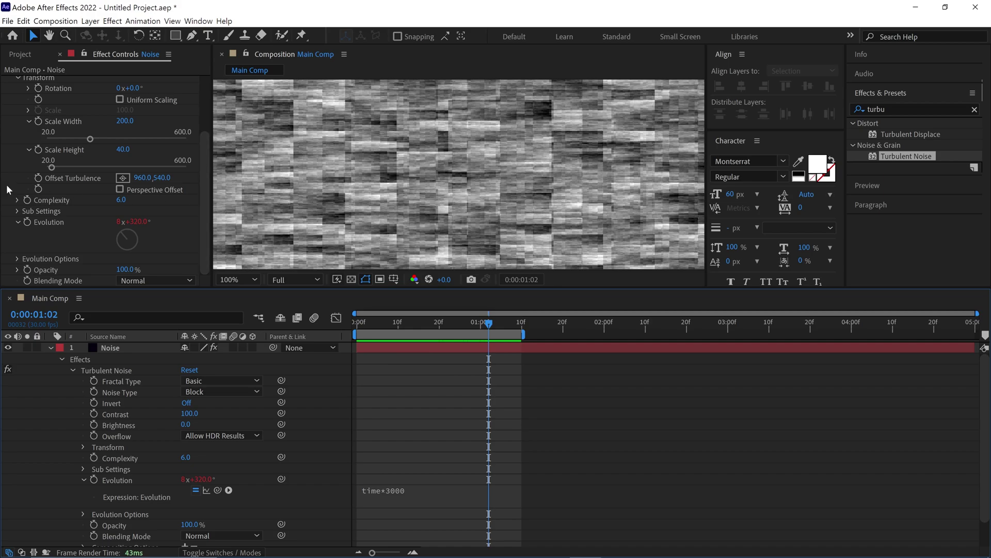
Set the Turbulent Noise Contrast to 140 and Brightness to -20 on the Noise solid
{"action": "scroll", "coordinate": [7, 183], "scroll_direction": "up", "scroll_amount": 3}
{"action": "left_click", "coordinate": [129, 128]}
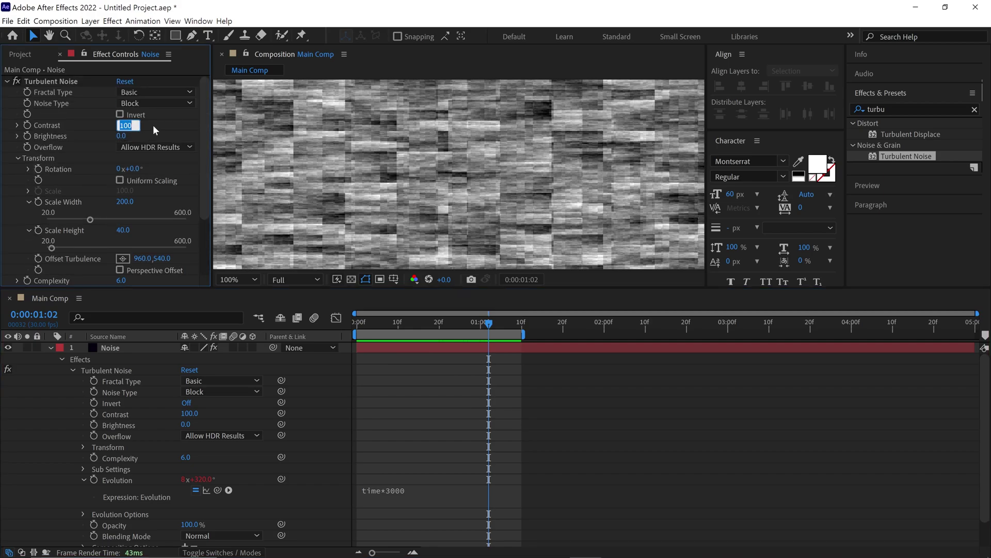
{"action": "type", "text": "140"}
{"action": "key", "text": "Return"}
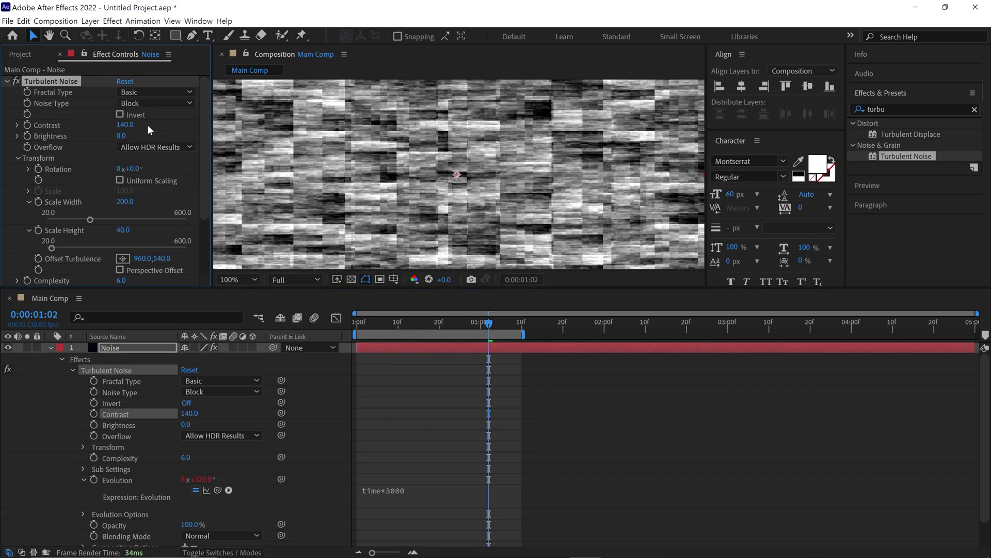
{"action": "left_click", "coordinate": [118, 136]}
{"action": "type", "text": "-20"}
{"action": "key", "text": "Return"}
Play back the composition to check the noise with its adjusted contrast and brightness
{"action": "key", "text": "comma"}
{"action": "key", "text": "comma"}
{"action": "key", "text": "space"}
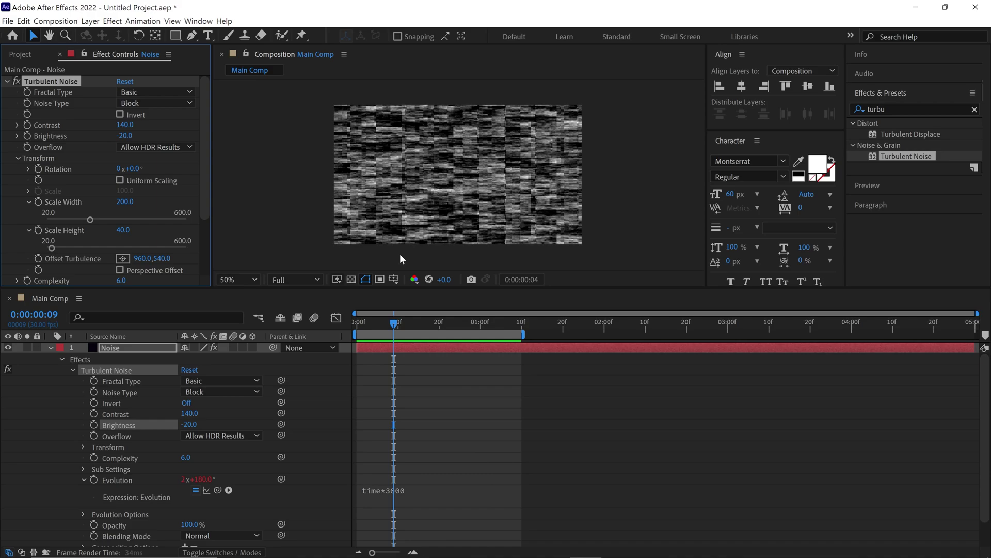
{"action": "key", "text": "space"}
{"action": "key", "text": "period"}
{"action": "key", "text": "period"}
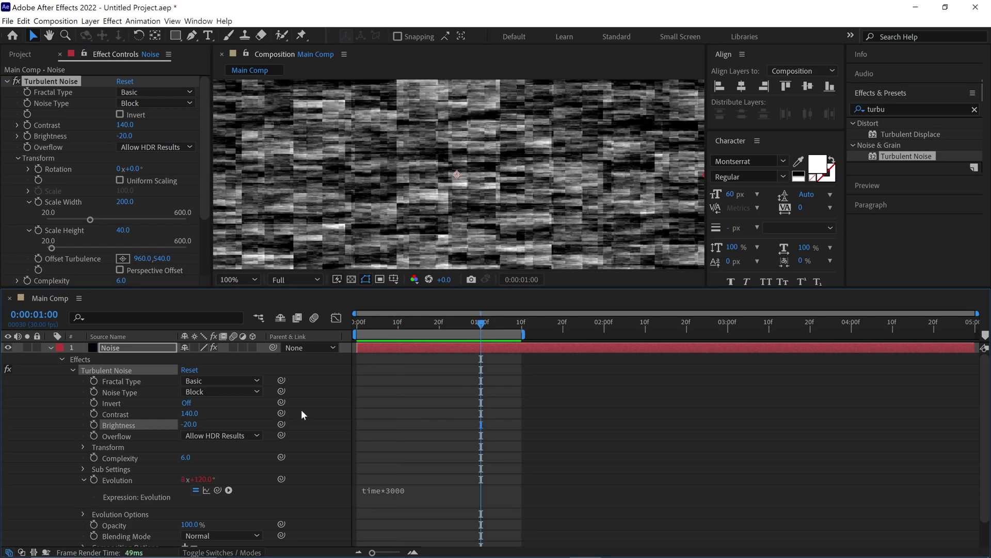
Hide the Noise layer and apply the Displacement Map effect to the CYBERPUNK text layer
{"action": "left_click", "coordinate": [50, 347]}
{"action": "left_click", "coordinate": [8, 348]}
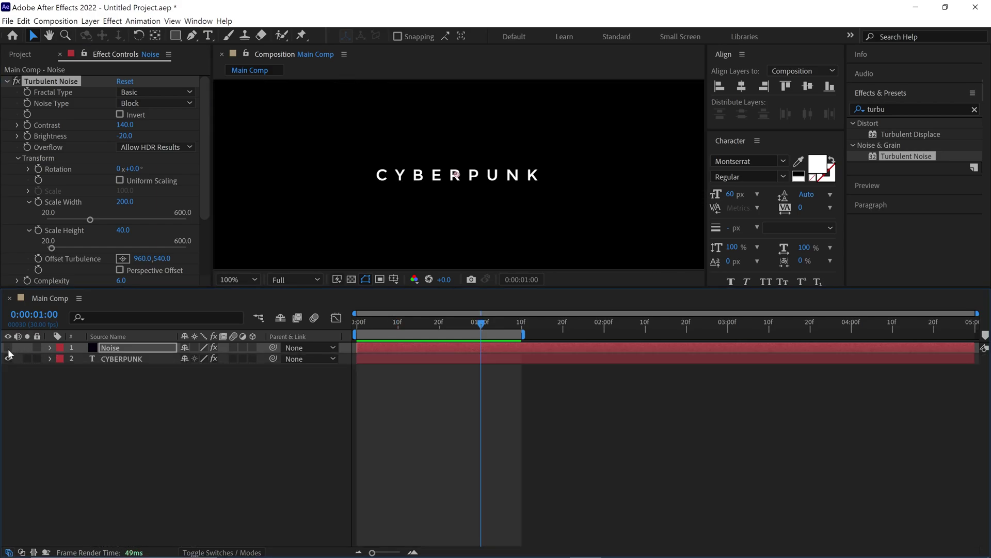
{"action": "left_click", "coordinate": [129, 359]}
{"action": "left_click", "coordinate": [867, 111]}
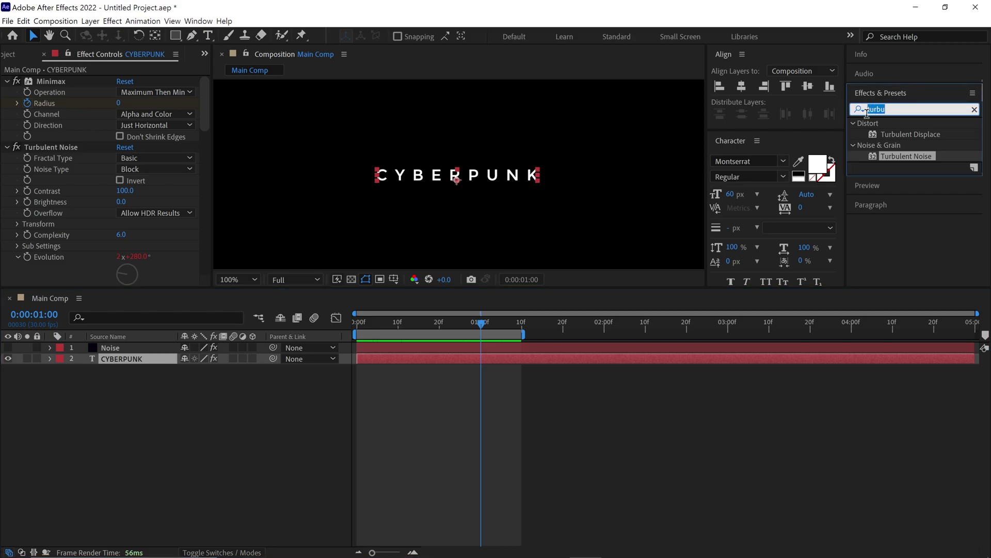
{"action": "type", "text": "map"}
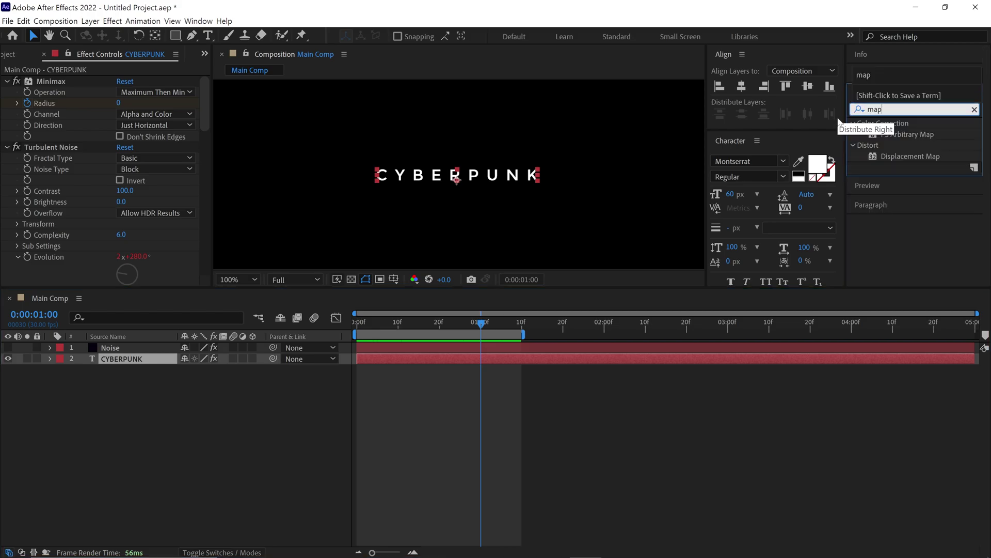
{"action": "left_click", "coordinate": [921, 156]}
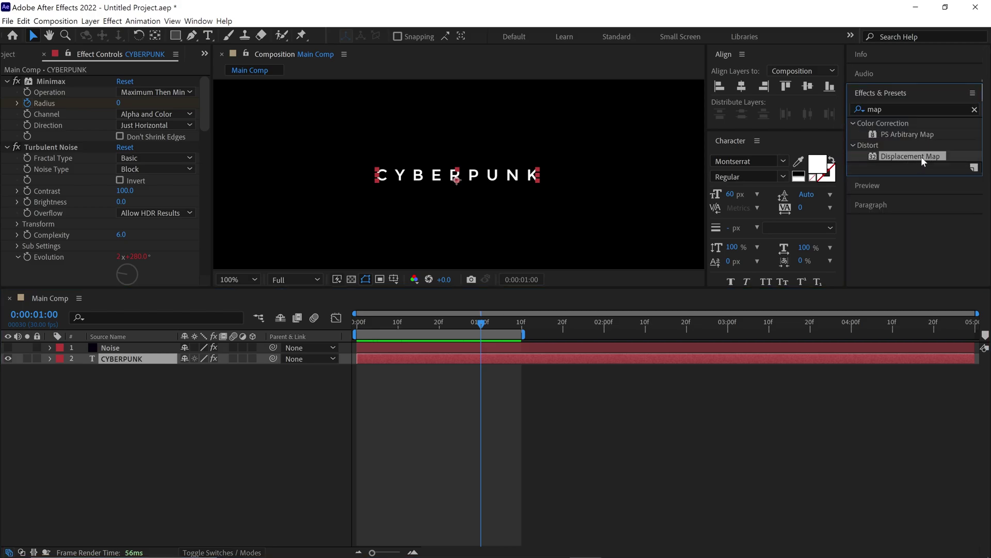
{"action": "left_click_drag", "start_coordinate": [921, 157], "coordinate": [150, 364]}
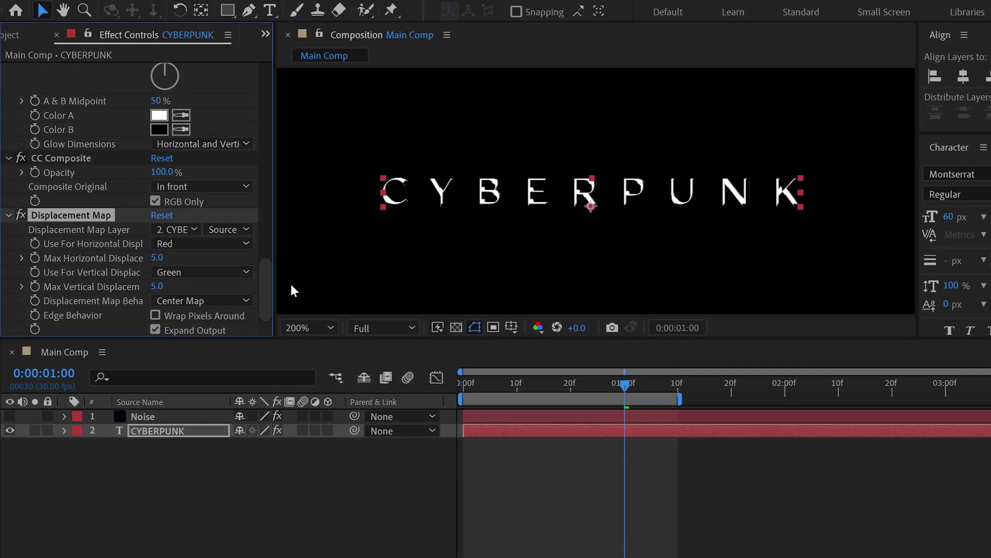
Use the Noise layer with Effects & Masks as the displacement map source and set Max Vertical Displacement to 0
{"action": "left_click", "coordinate": [193, 230]}
{"action": "left_click", "coordinate": [214, 262]}
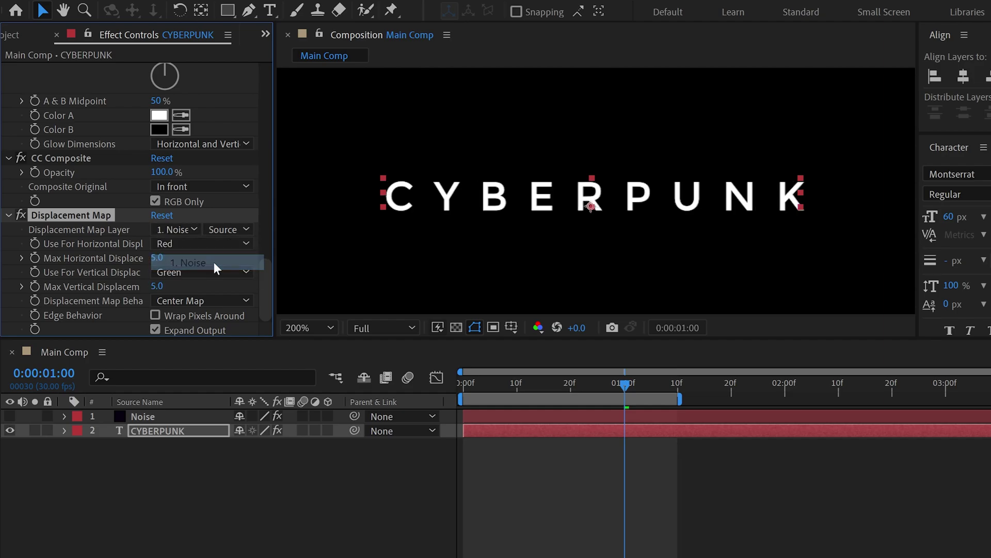
{"action": "left_click", "coordinate": [224, 233]}
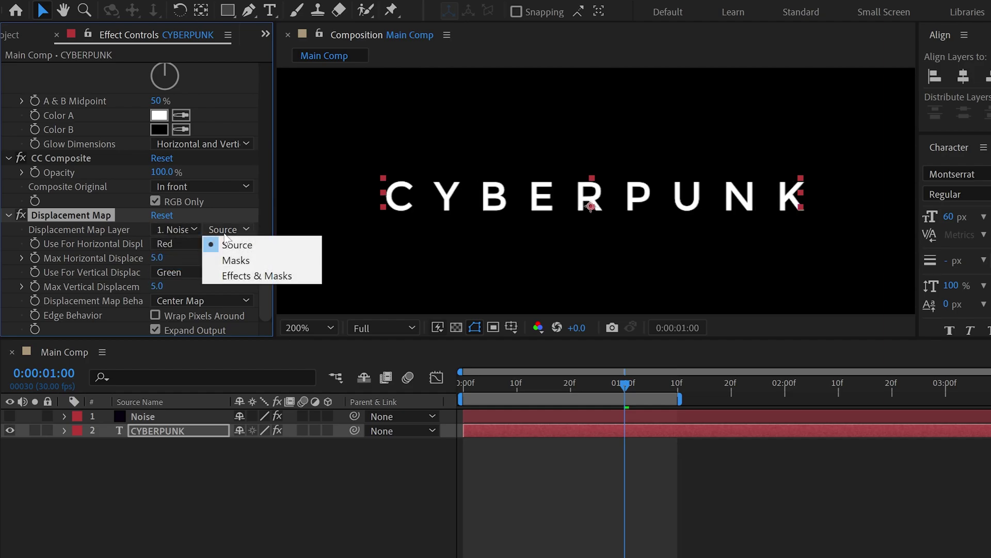
{"action": "left_click", "coordinate": [287, 276]}
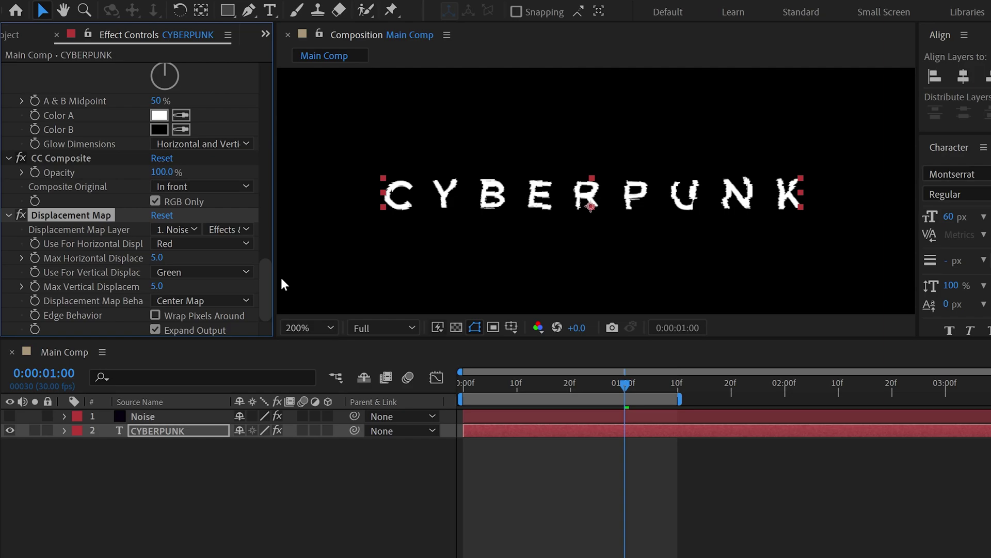
{"action": "left_click", "coordinate": [157, 286]}
{"action": "type", "text": "0"}
{"action": "key", "text": "Return"}
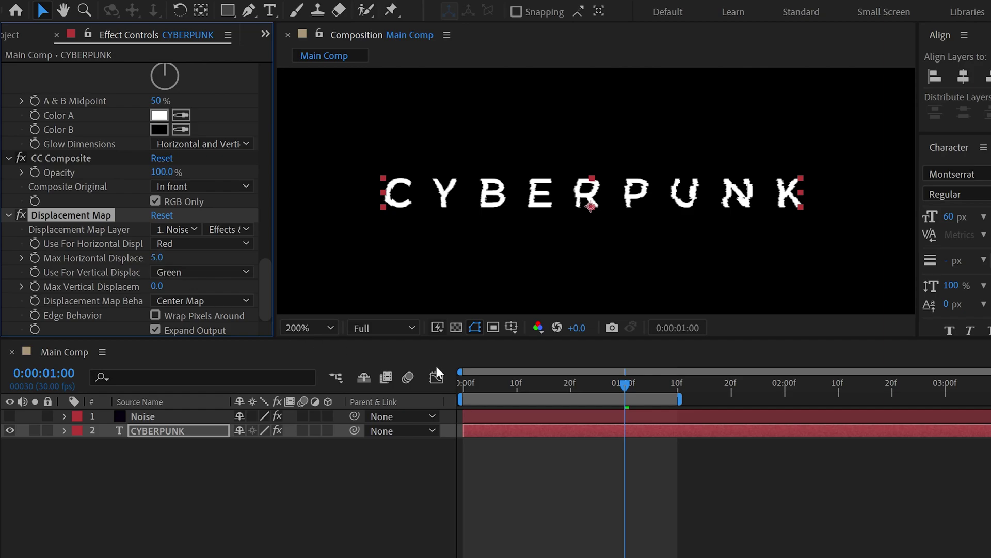
At 0:00:00:10, set Max Horizontal Displacement to 9, keyframe it and reveal the text layer's keyframed properties
{"action": "left_click_drag", "start_coordinate": [623, 390], "coordinate": [517, 402]}
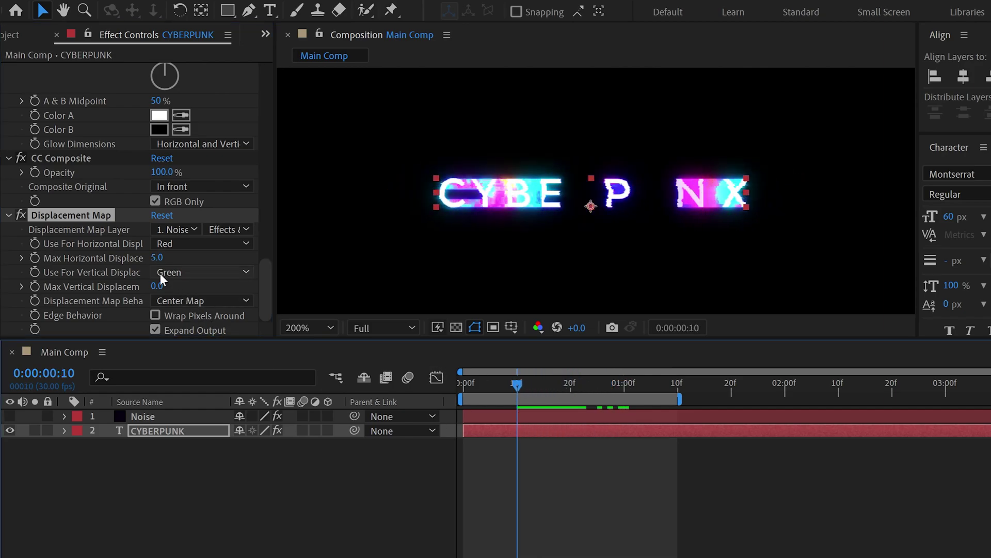
{"action": "left_click", "coordinate": [159, 259]}
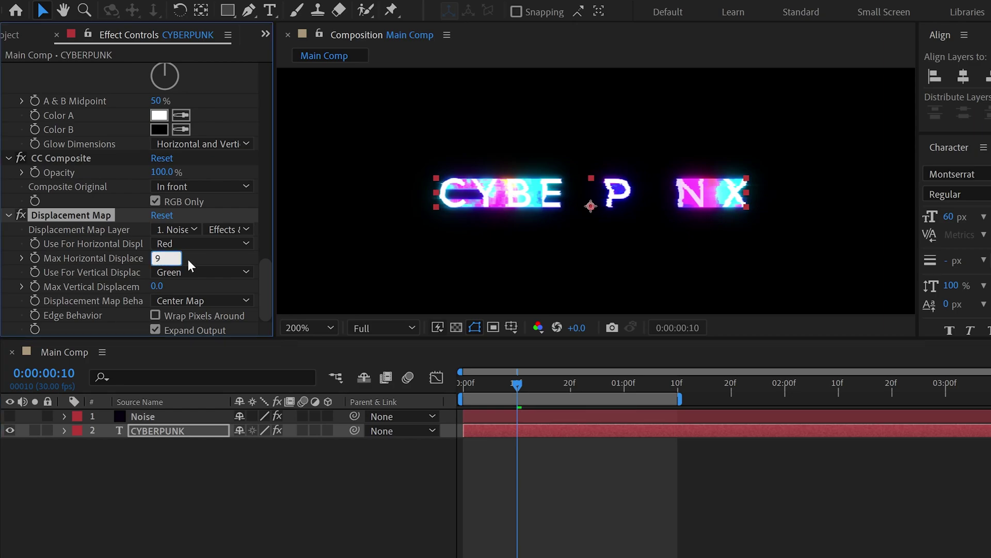
{"action": "type", "text": "9"}
{"action": "key", "text": "Return"}
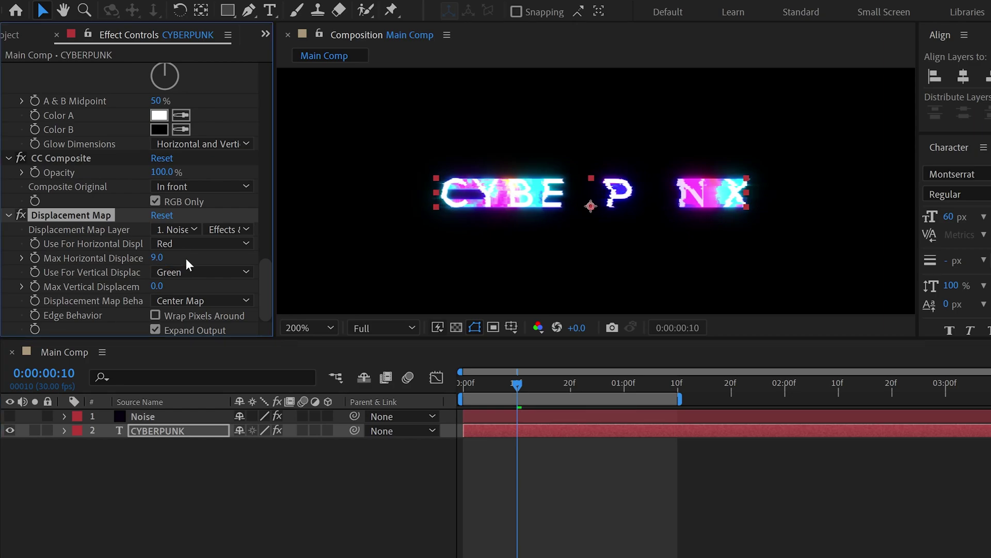
{"action": "left_click", "coordinate": [35, 258]}
{"action": "key", "text": "u"}
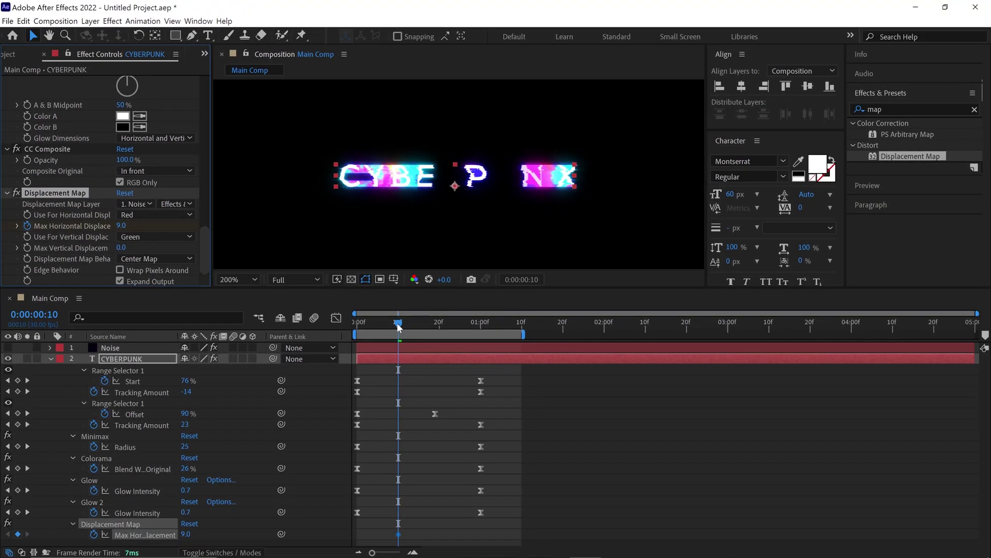
Add Max Horizontal Displacement keyframes with a value of 0 at 0:00:00:00 and 0:00:00:14
{"action": "left_click", "coordinate": [509, 385]}
{"action": "left_click_drag", "start_coordinate": [391, 324], "coordinate": [356, 337]}
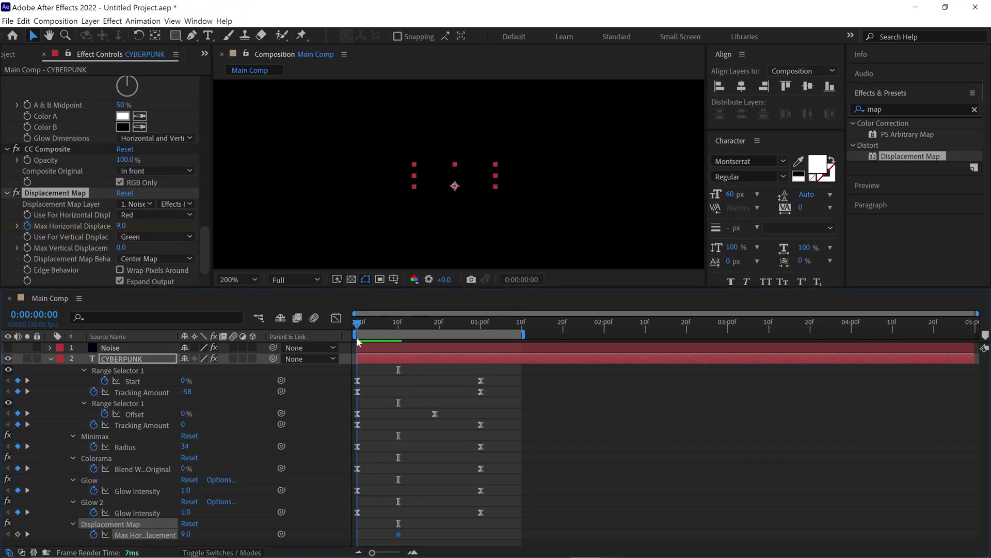
{"action": "left_click", "coordinate": [121, 226]}
{"action": "type", "text": "0"}
{"action": "key", "text": "Return"}
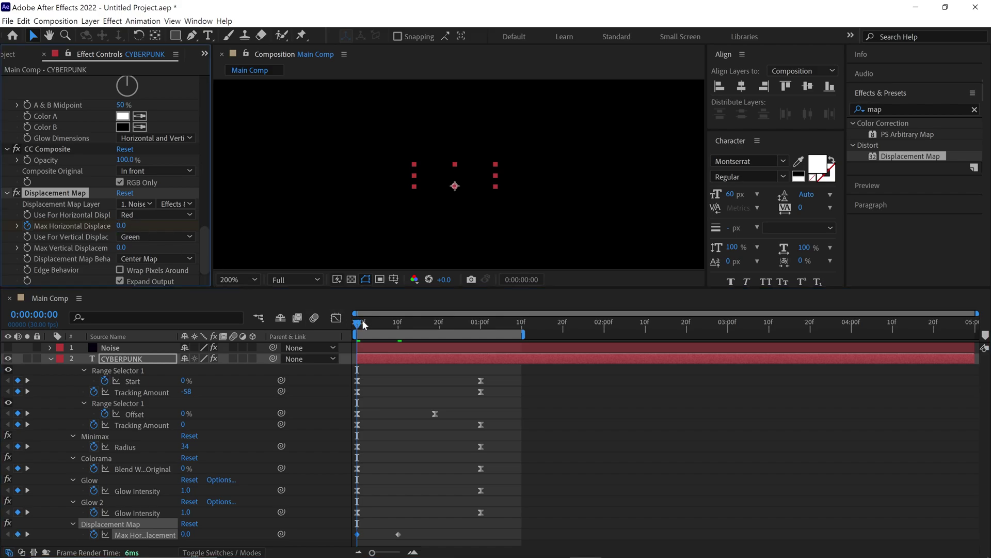
{"action": "left_click_drag", "start_coordinate": [362, 324], "coordinate": [413, 339]}
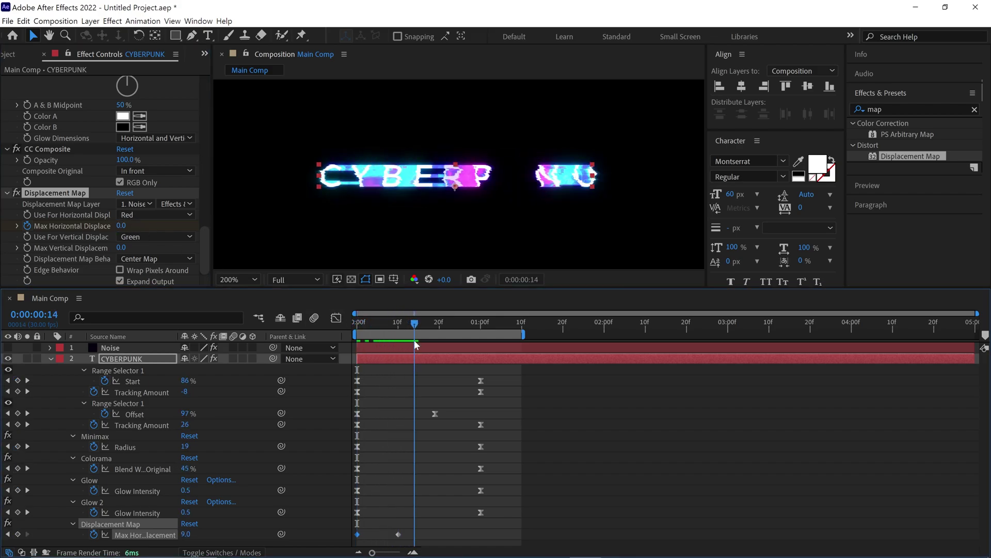
{"action": "left_click", "coordinate": [121, 225]}
{"action": "key", "text": "Return"}
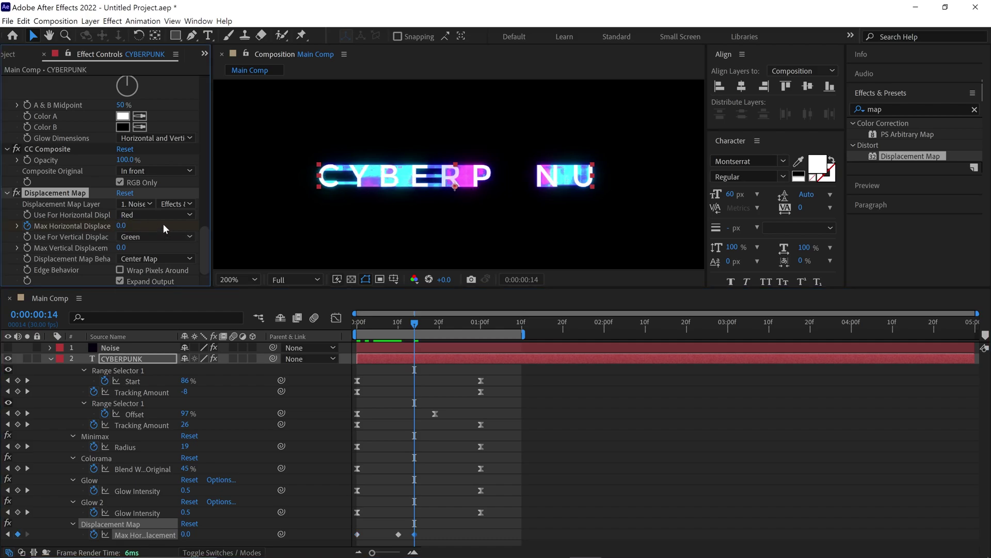
Preview the finished CYBERPUNK glitch animation in the enlarged composition view
{"action": "key", "text": "comma"}
{"action": "left_click_drag", "start_coordinate": [398, 326], "coordinate": [361, 343]}
{"action": "key", "text": "period"}
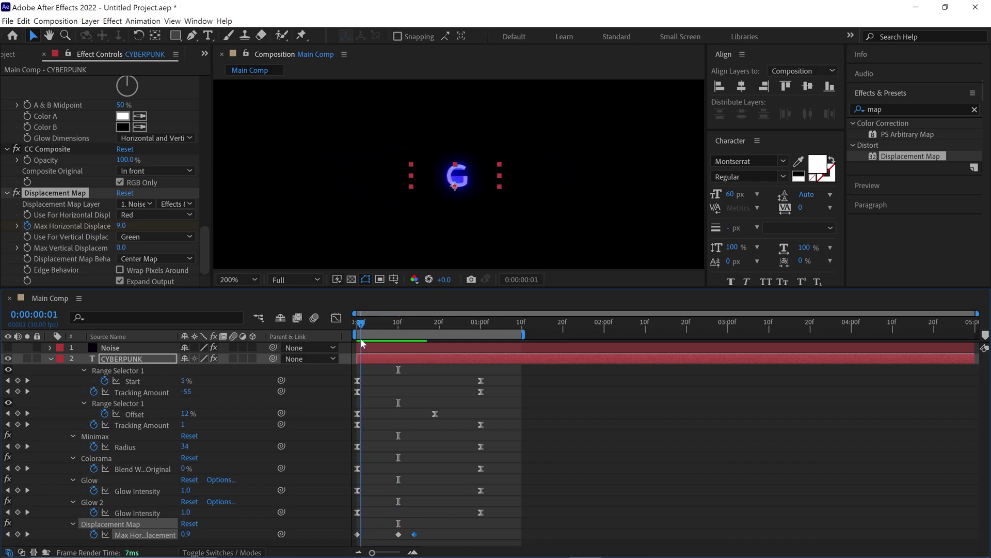
{"action": "key", "text": "grave"}
{"action": "key", "text": "space"}
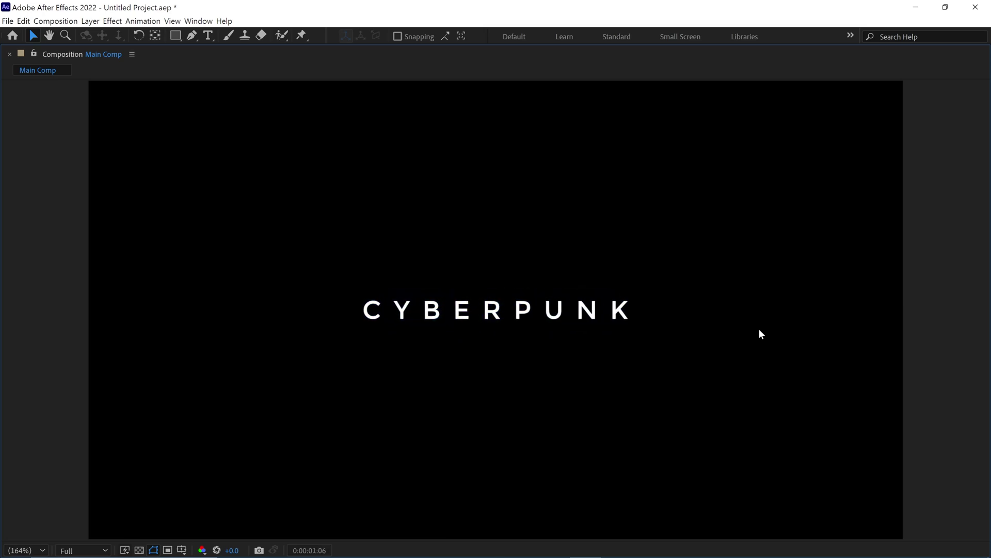
{"action": "key", "text": "grave"}
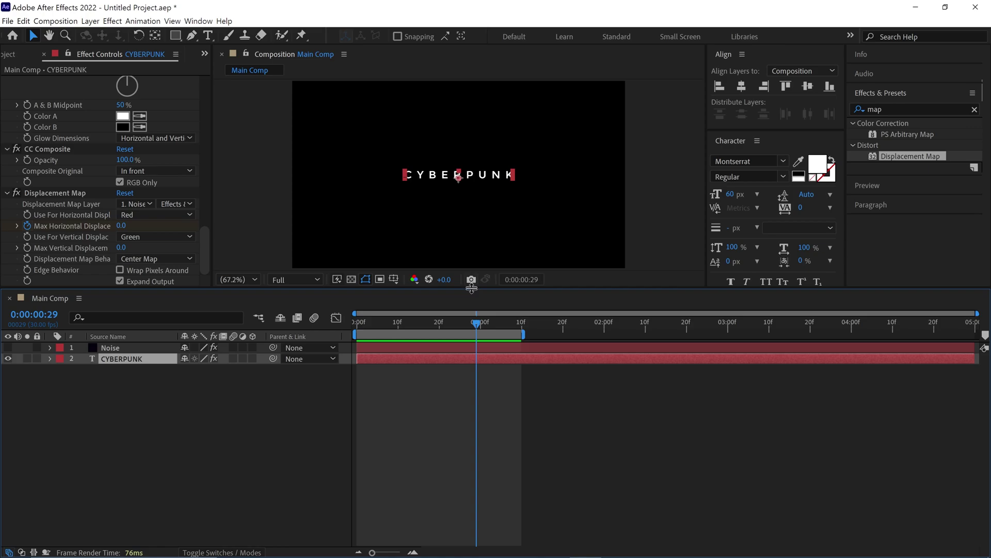
Give the composition view more height and replace the CYBERPUNK title with GLITCH TEXT
{"action": "left_click_drag", "start_coordinate": [471, 288], "coordinate": [471, 342]}
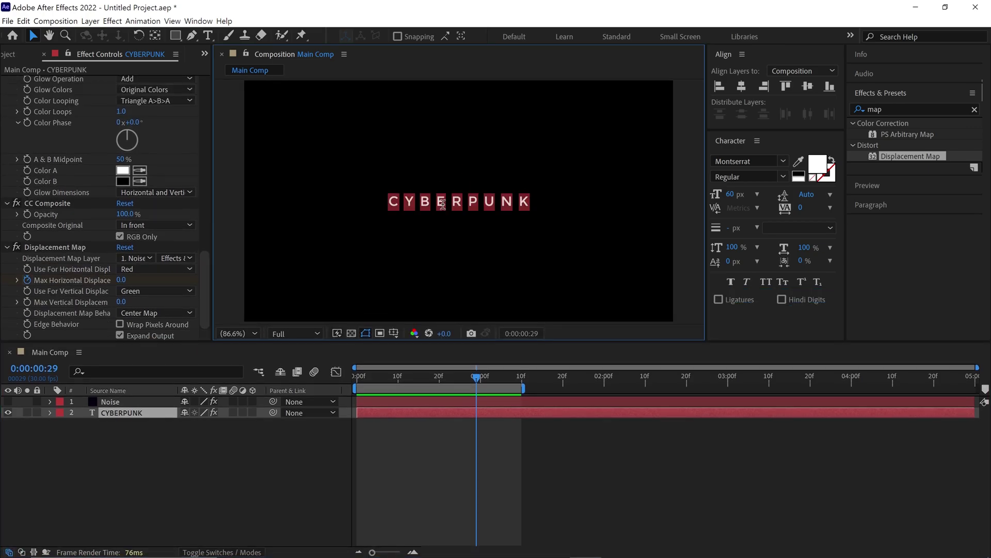
{"action": "key", "text": "ctrl+t"}
{"action": "type", "text": "GLITCH TEXT"}
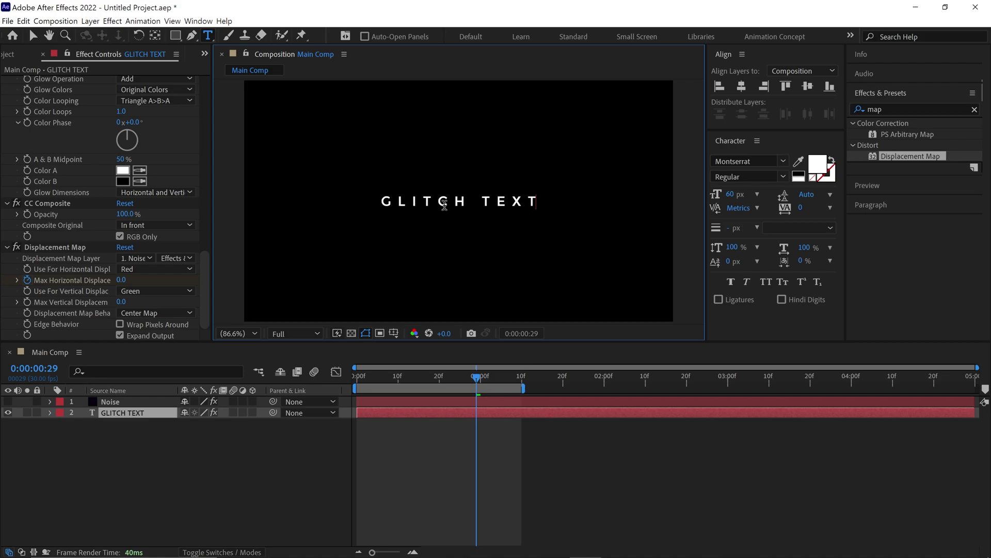
{"action": "key", "text": "Escape"}
{"action": "key", "text": "v"}
Play back and scrub the composition to check the glitch animation on the GLITCH TEXT title
{"action": "key", "text": "space"}
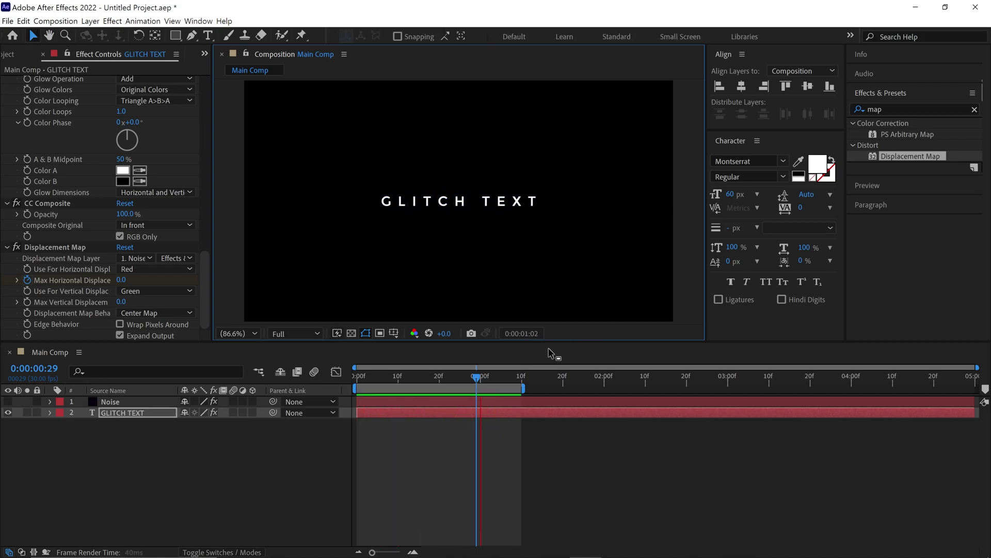
{"action": "left_click_drag", "start_coordinate": [407, 377], "coordinate": [455, 402]}
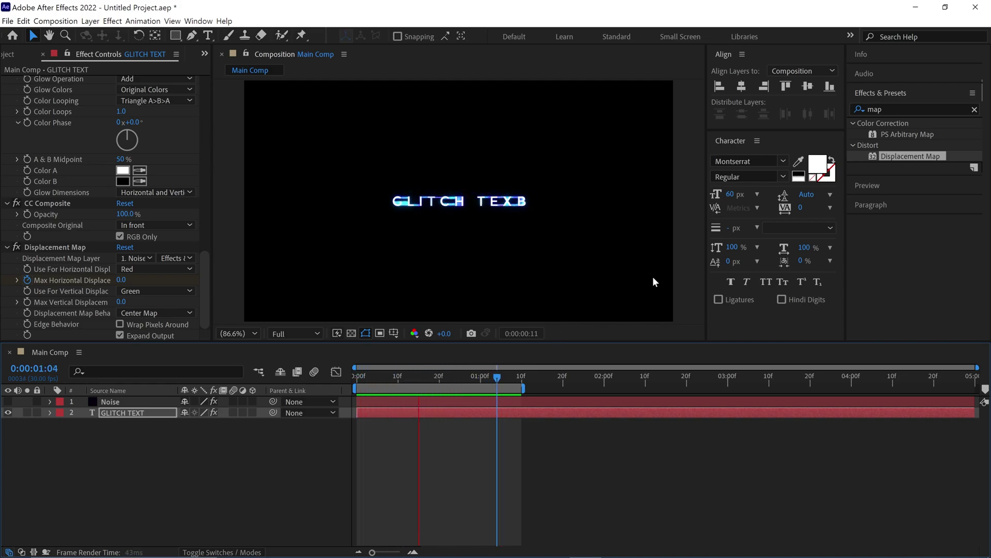
{"action": "key", "text": "grave"}
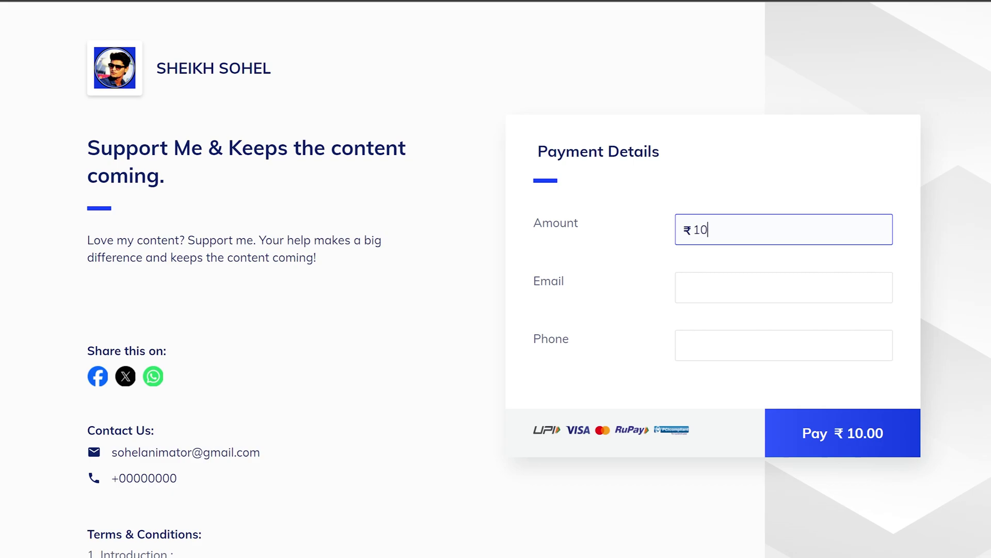
{"action": "type", "text": "00"}
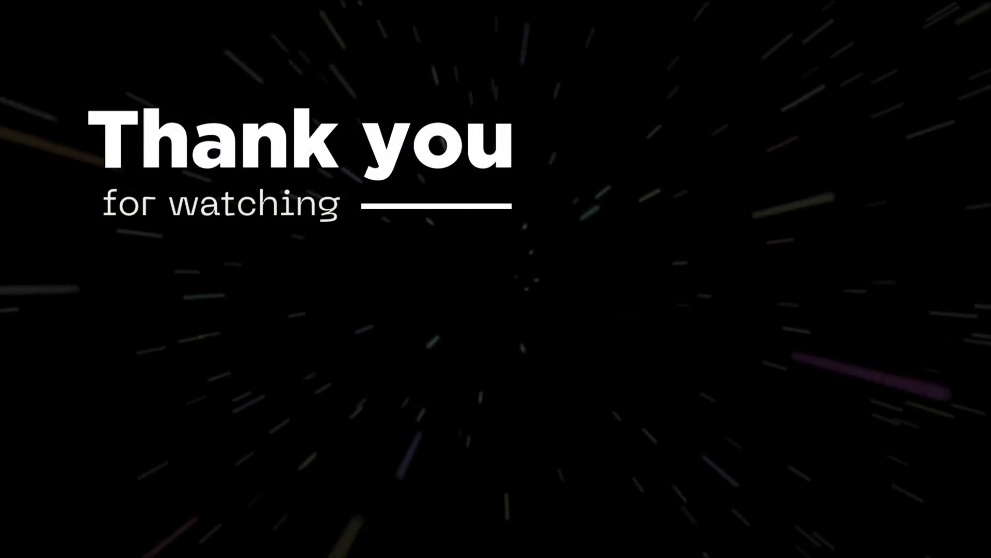